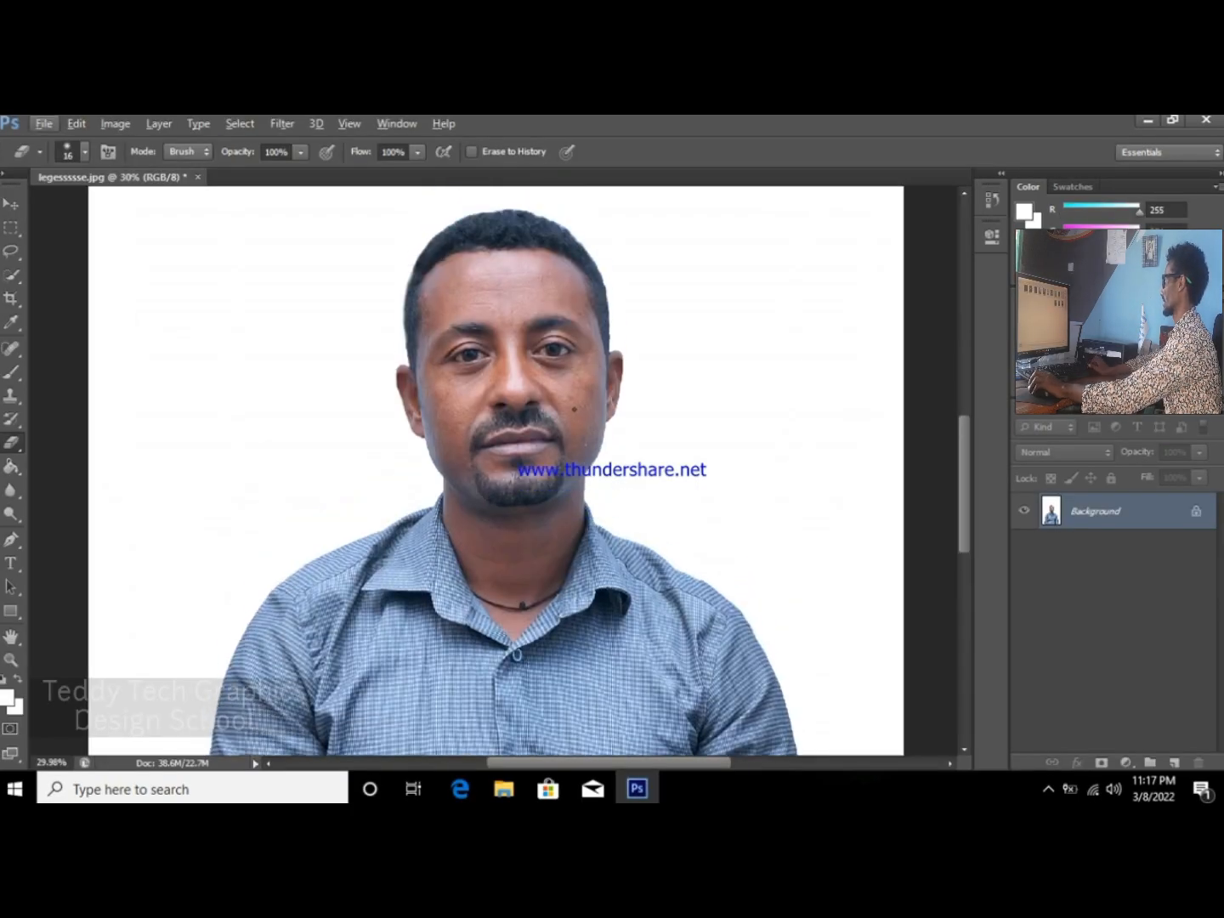
Step: Undo the flattening of the portrait so Layer 1, Layer 2 and the Background are separate again
scroll(470, 370, "up", 1)
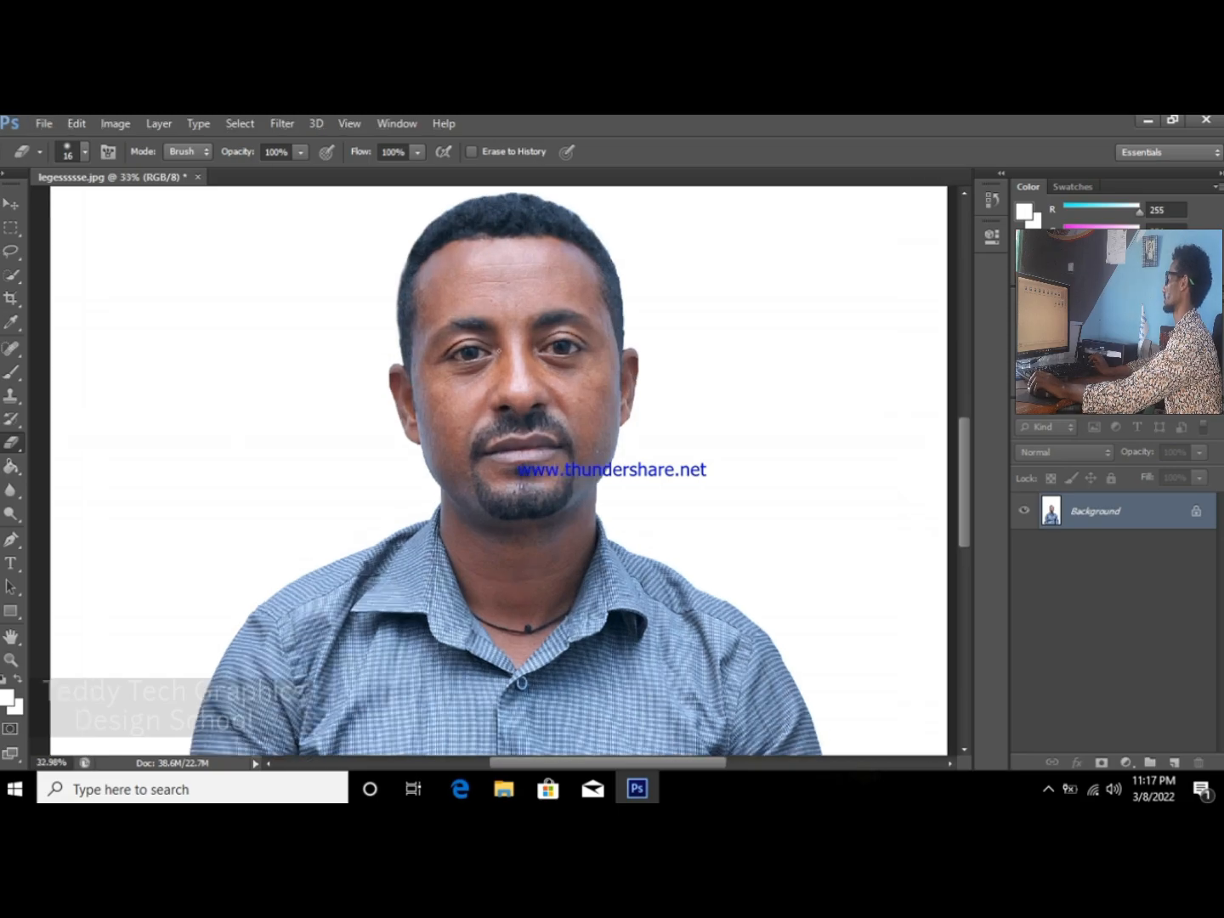
scroll(520, 374, "down", 5)
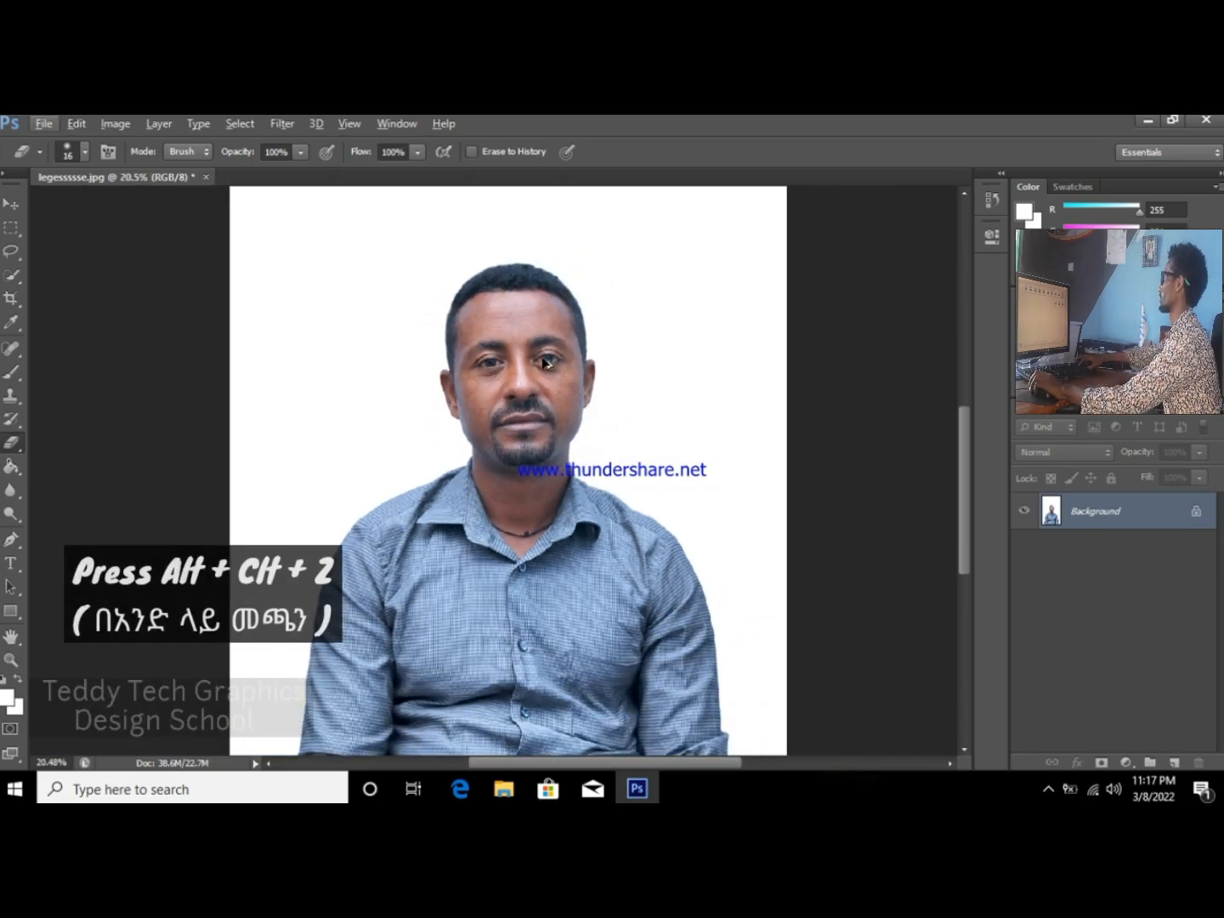
key("alt+ctrl+z")
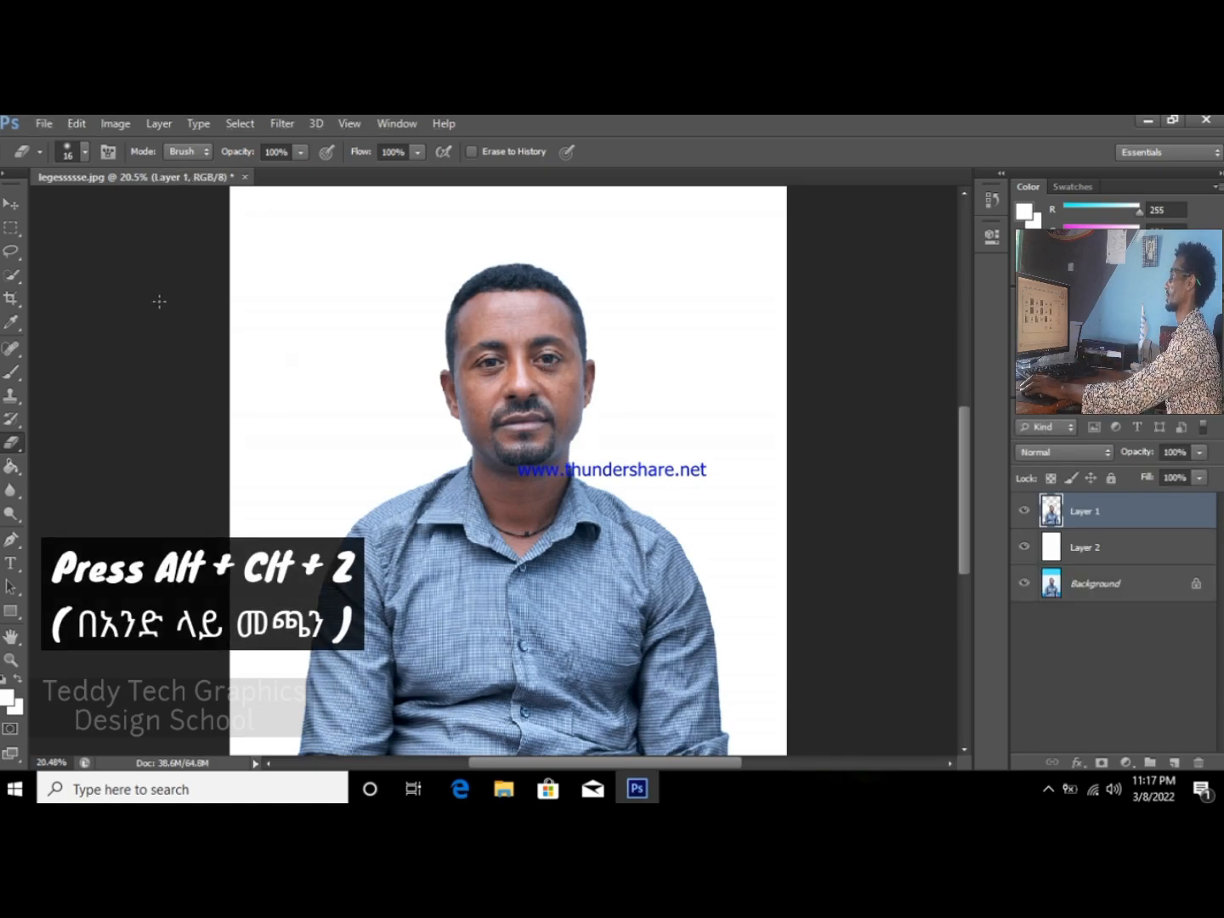
Step: Set the foreground colour to a pale cyan with hue 174, saturation 22% and brightness 96%, and choose the Paint Bucket tool
left_click(11, 702)
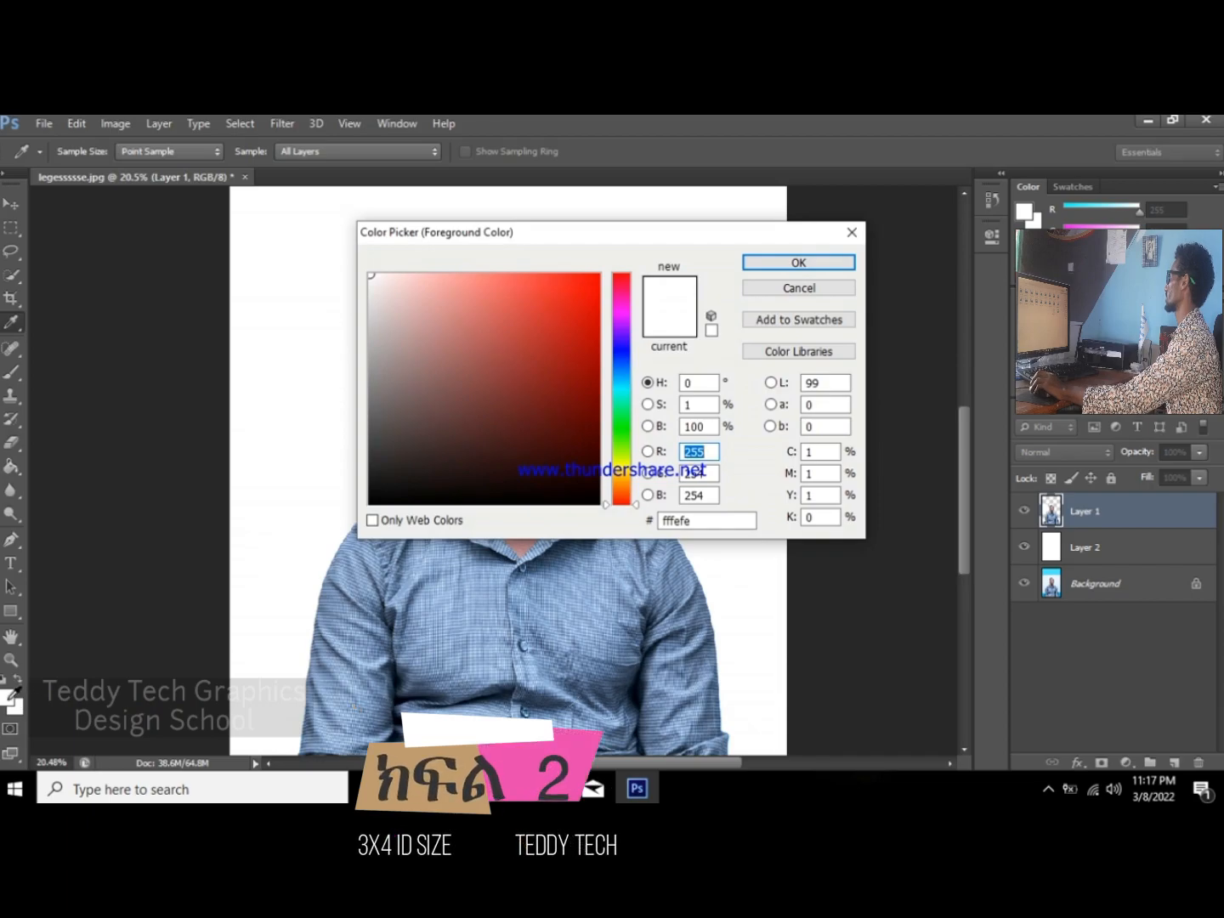
mouse_move(483, 313)
left_mouse_down()
mouse_move(451, 276)
mouse_move(437, 280)
left_mouse_up()
left_click(622, 393)
left_click(475, 279)
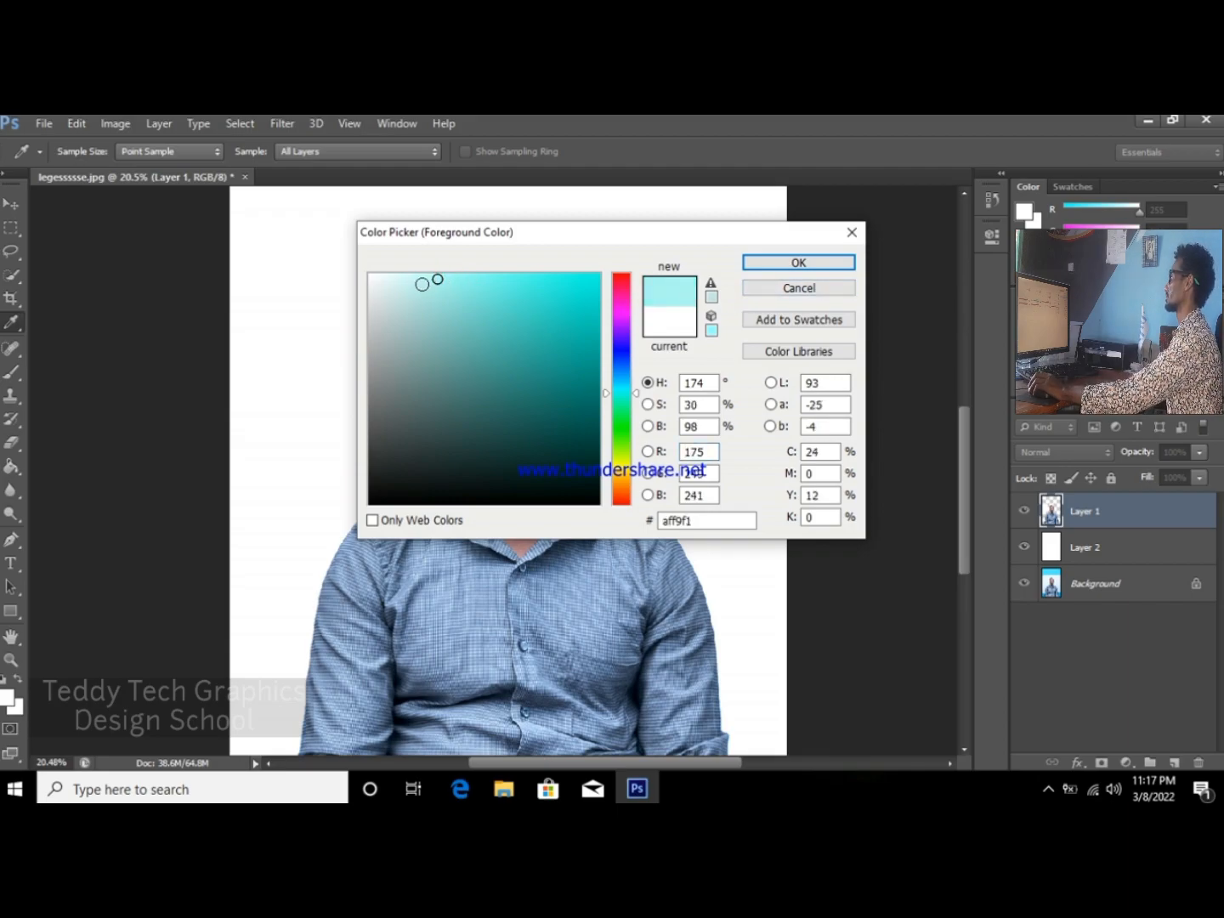
left_click(422, 283)
left_click(795, 263)
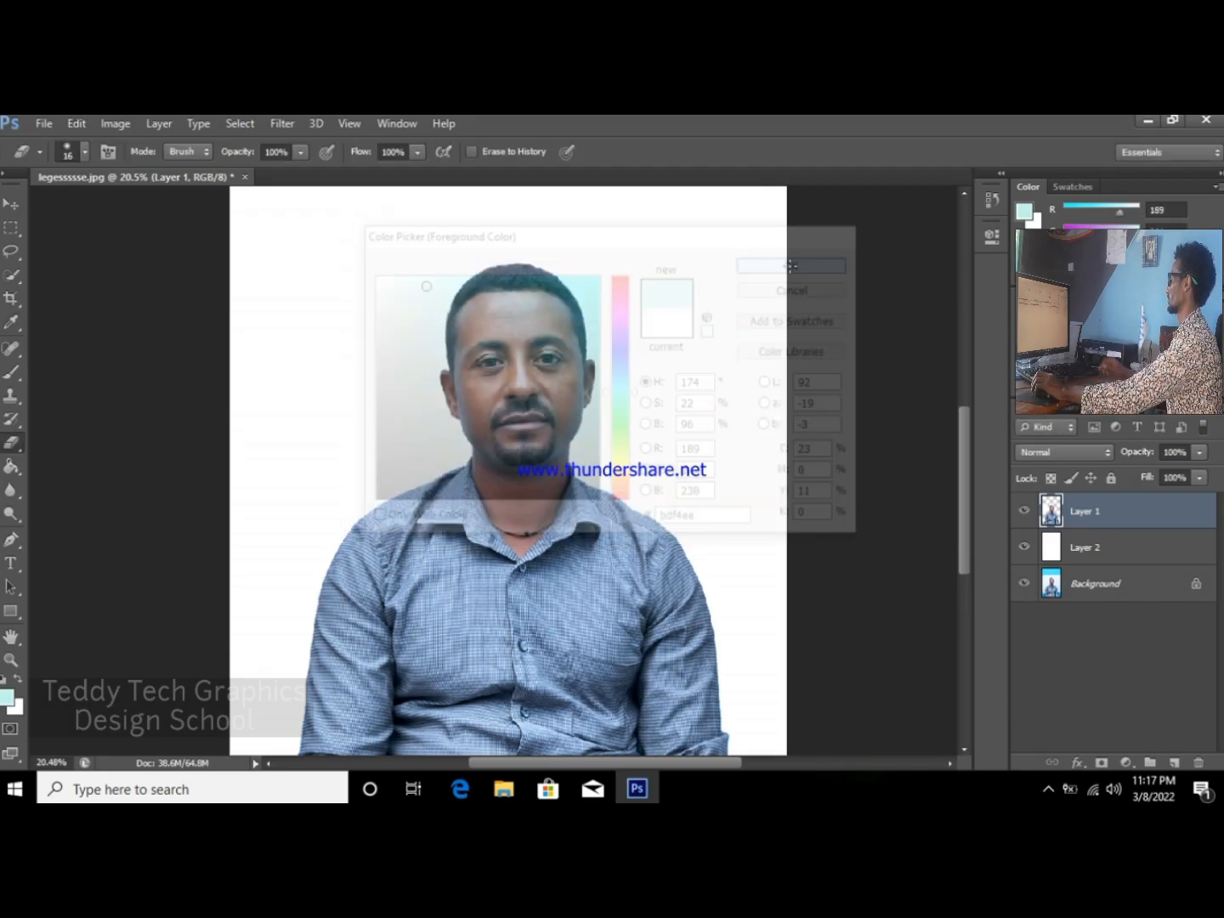
left_click(11, 467)
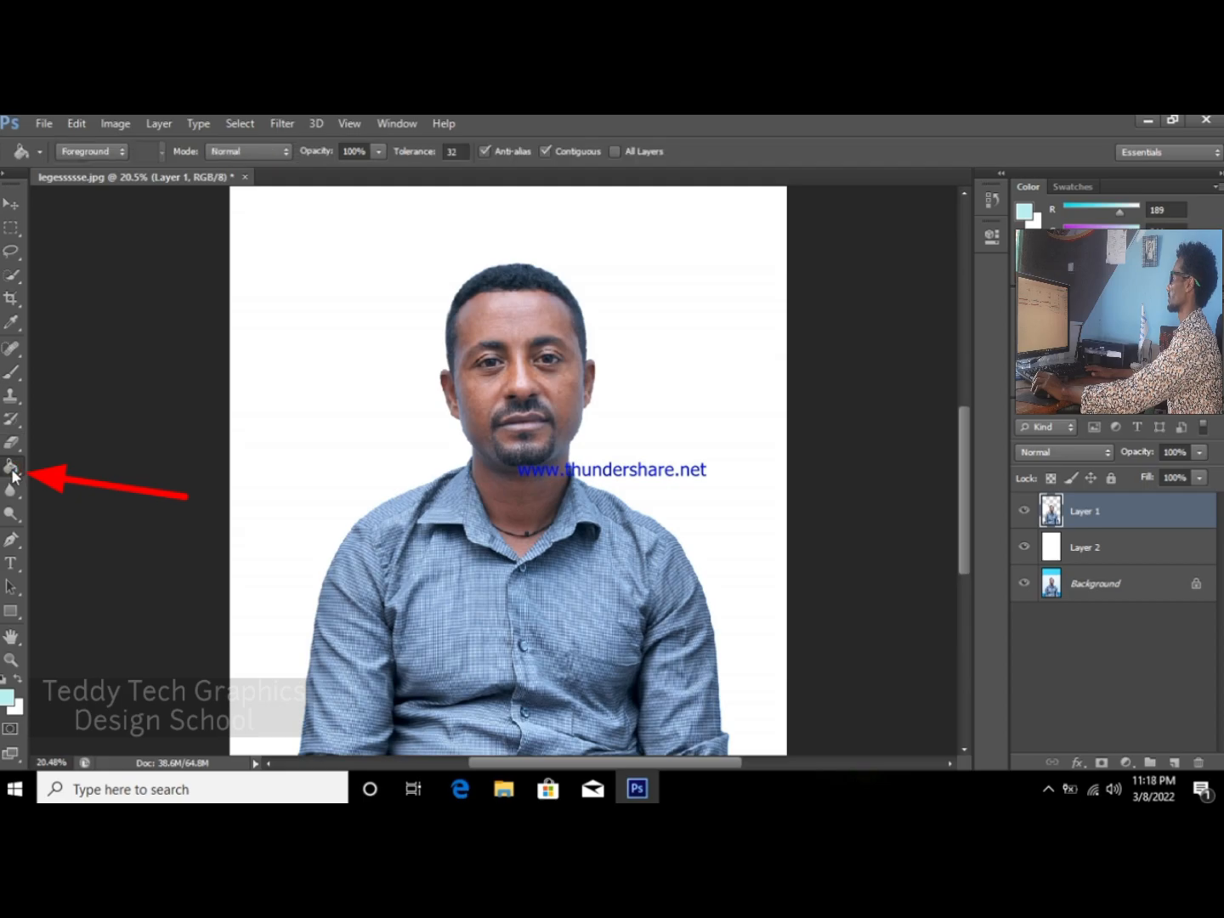
left_click(333, 393)
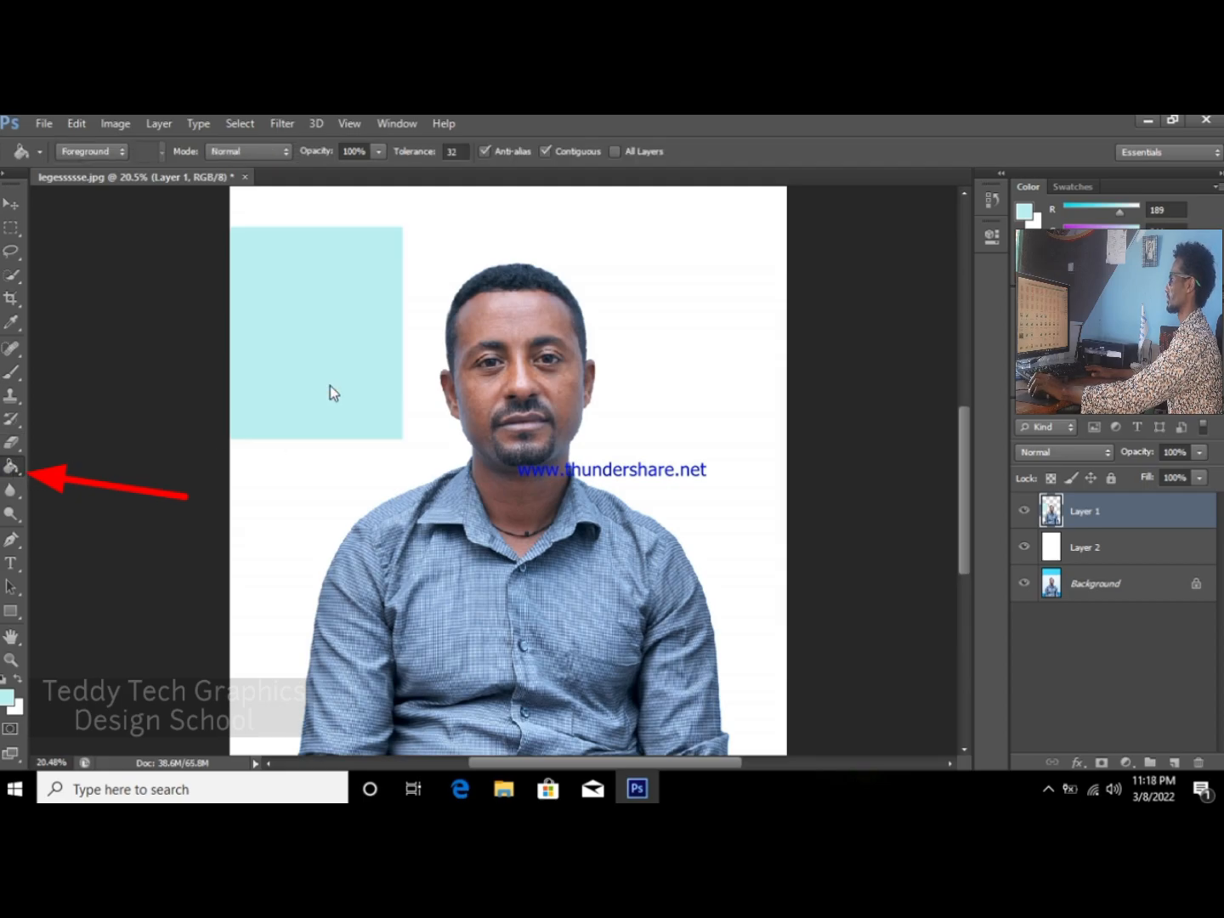
left_click(349, 472)
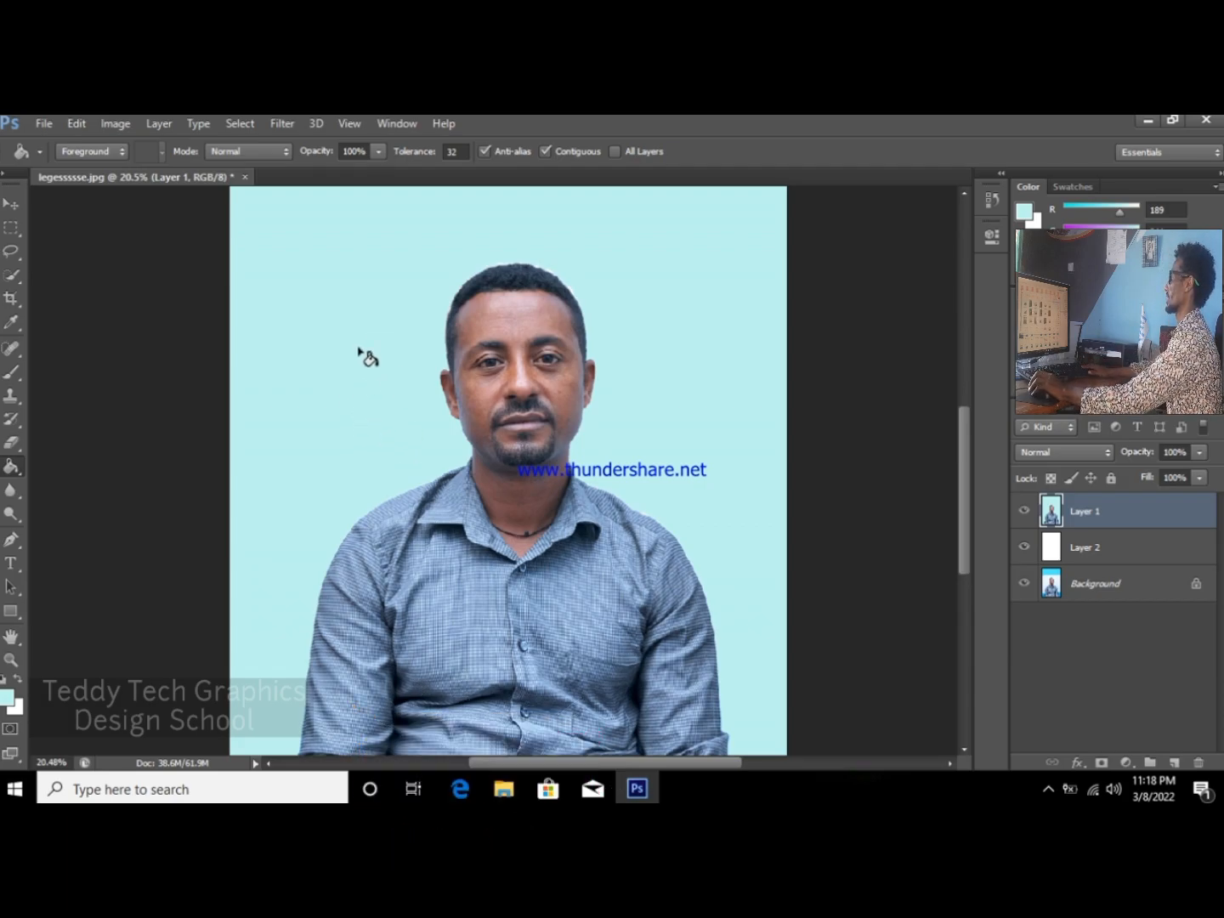
key("ctrl+z")
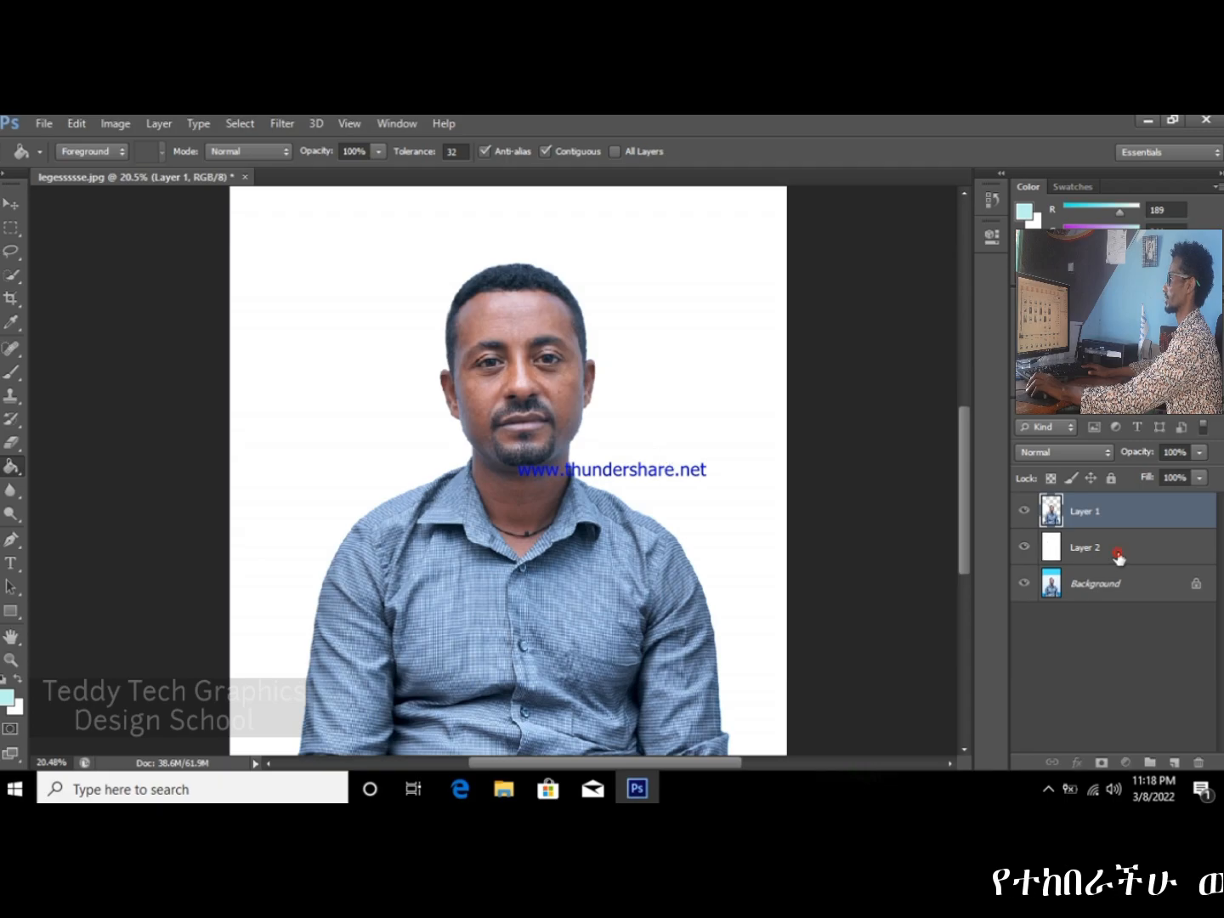
Step: Fill Layer 2 with the pale cyan foreground colour, and fill the leftover white rectangle on Layer 1 with it too
left_click(1112, 552)
left_click(347, 442)
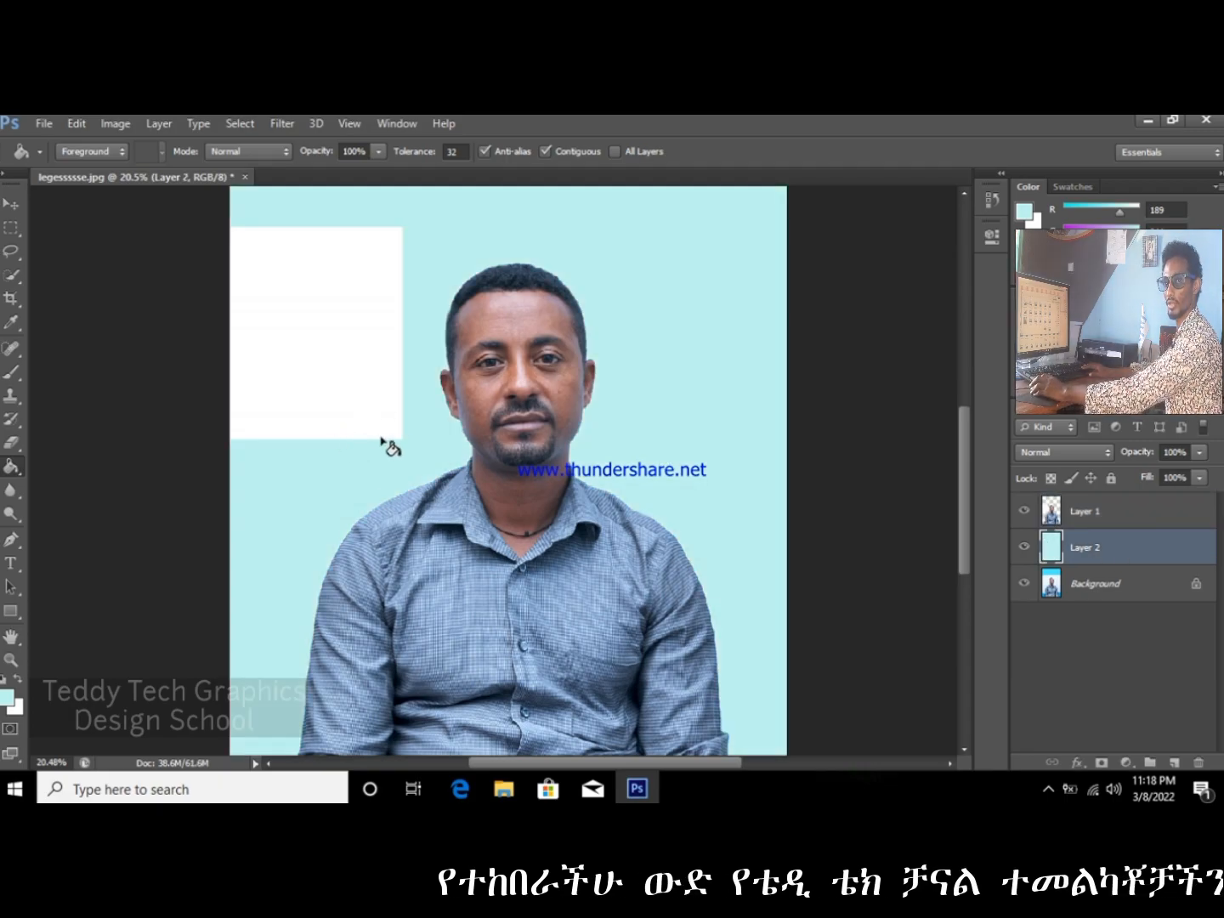
scroll(408, 438, "down", 3)
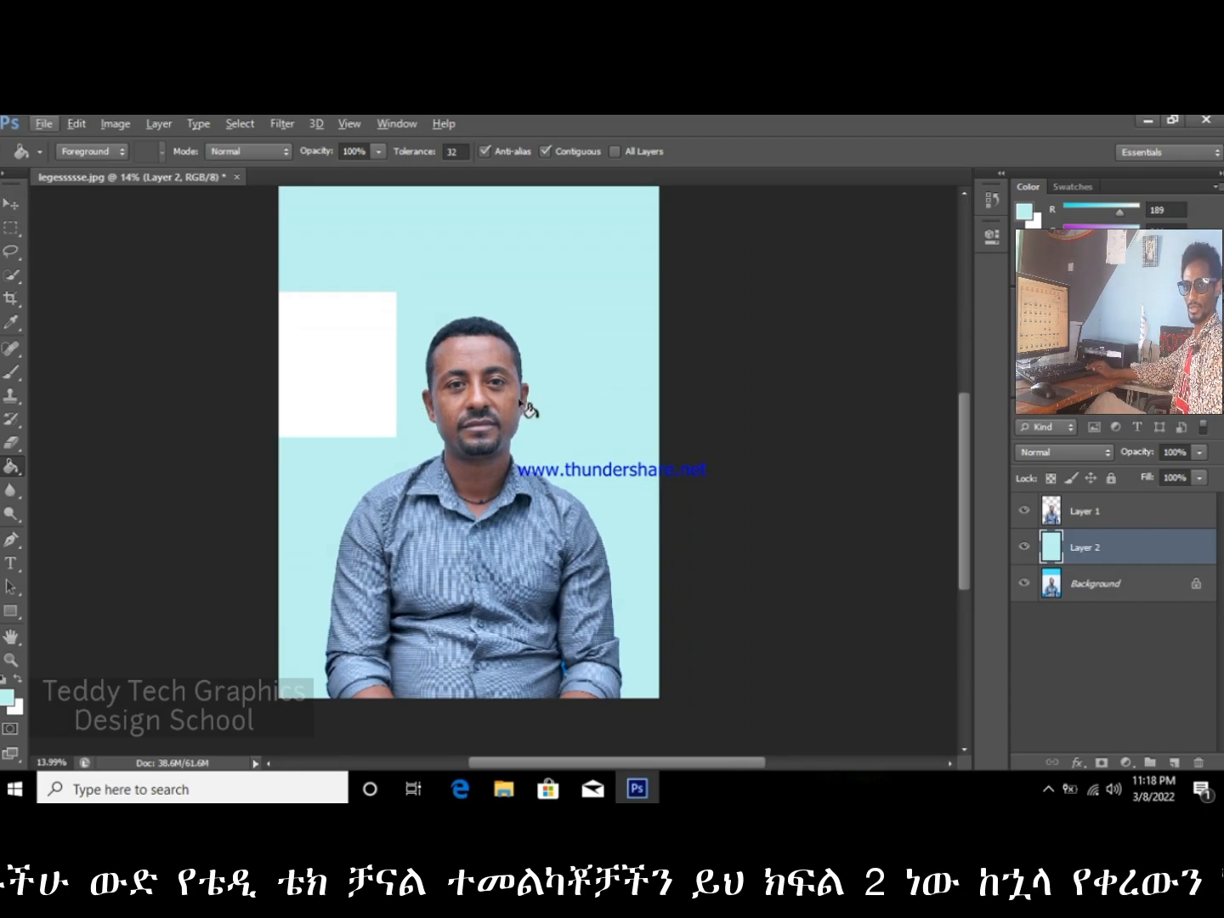
scroll(523, 414, "down", 1)
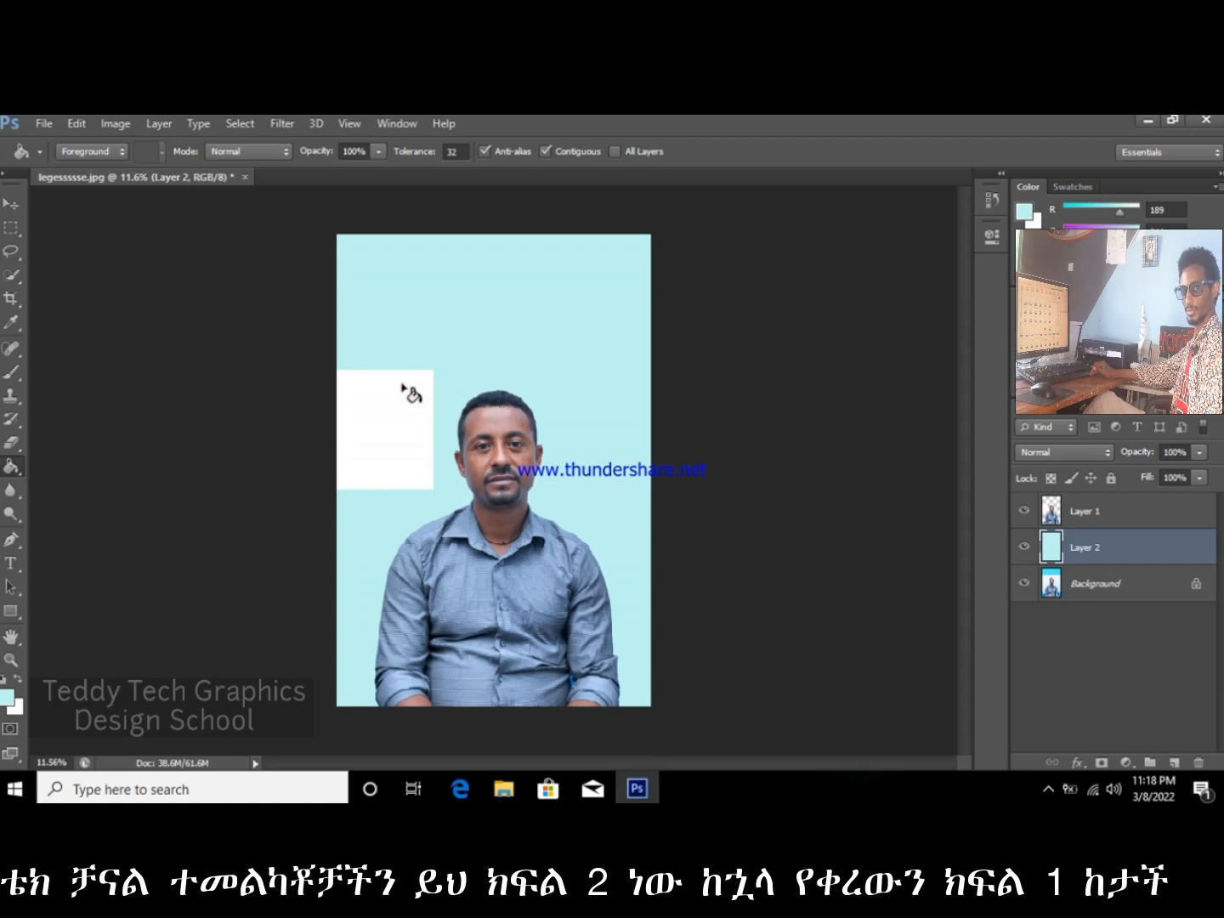
left_click(1090, 523)
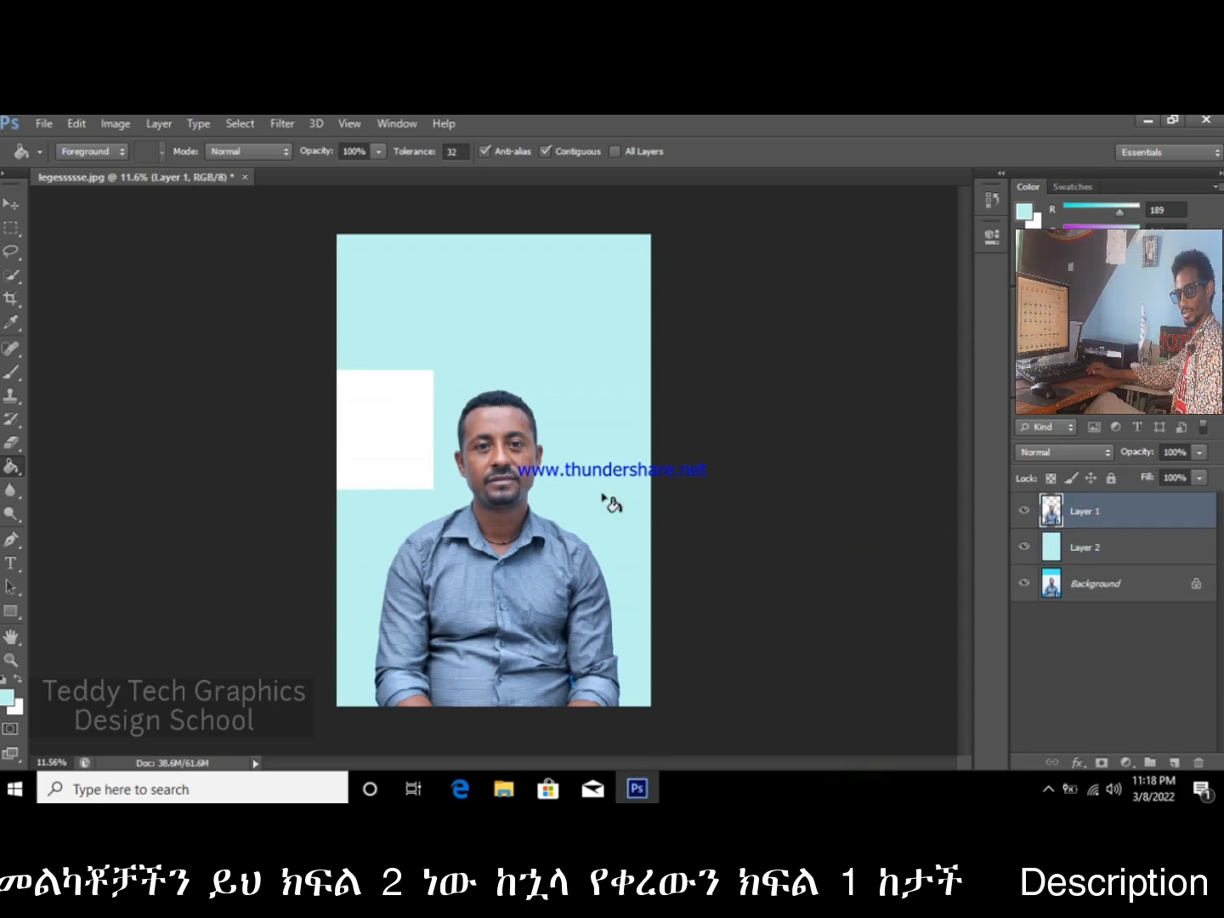
left_click(382, 447)
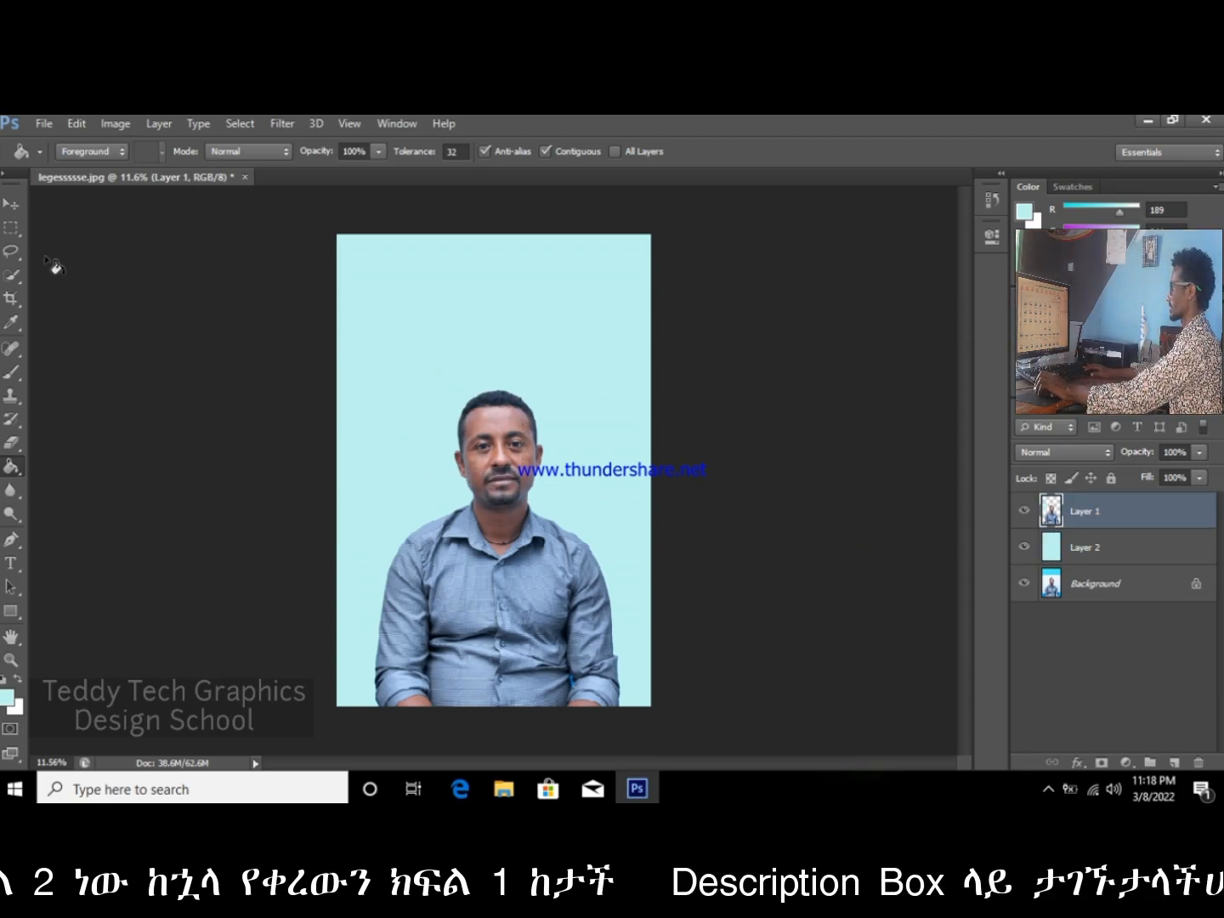
Step: Select the area around the filled rectangle beside the man's head on Layer 1, clear its pixels and deselect
key("m")
left_click_drag(273, 293, 445, 509)
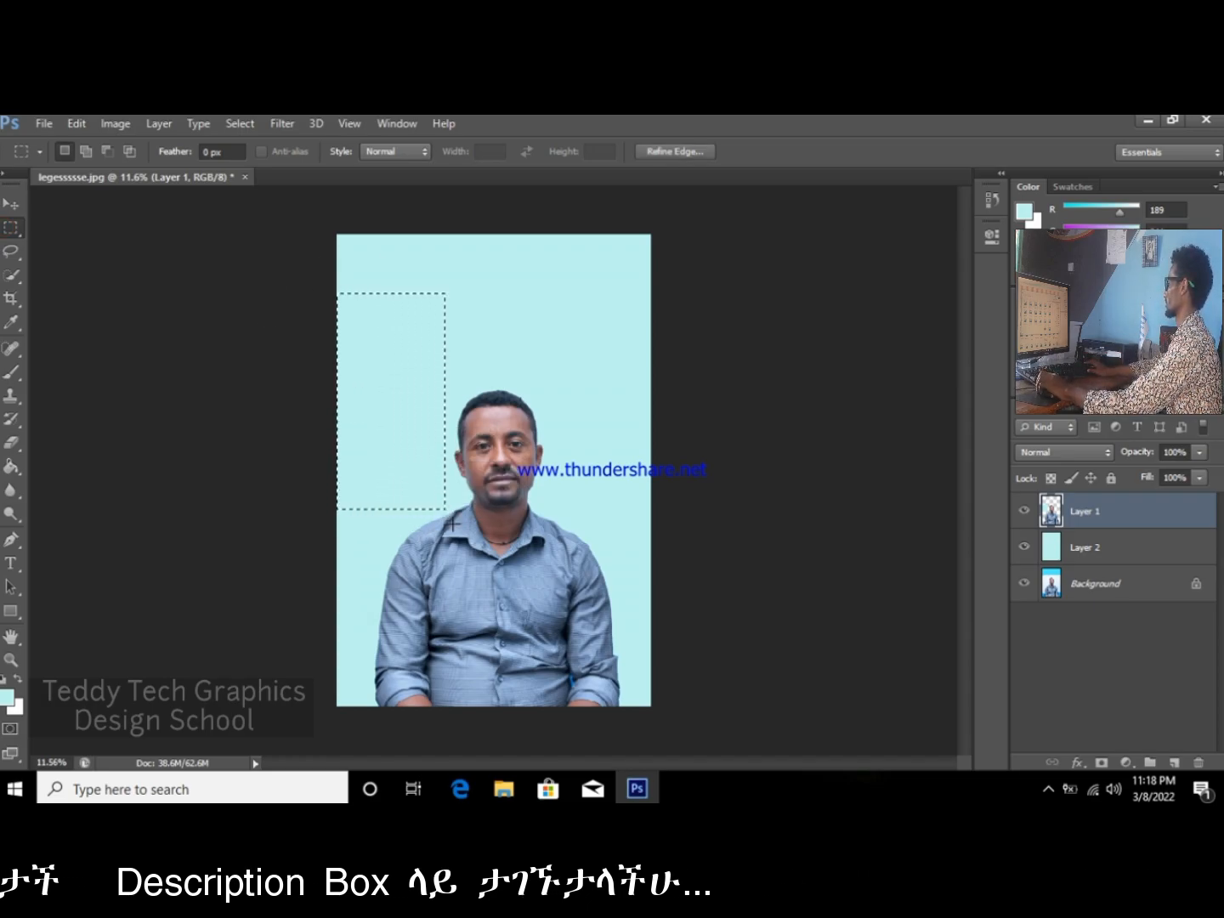
right_click(409, 310)
left_click(428, 347)
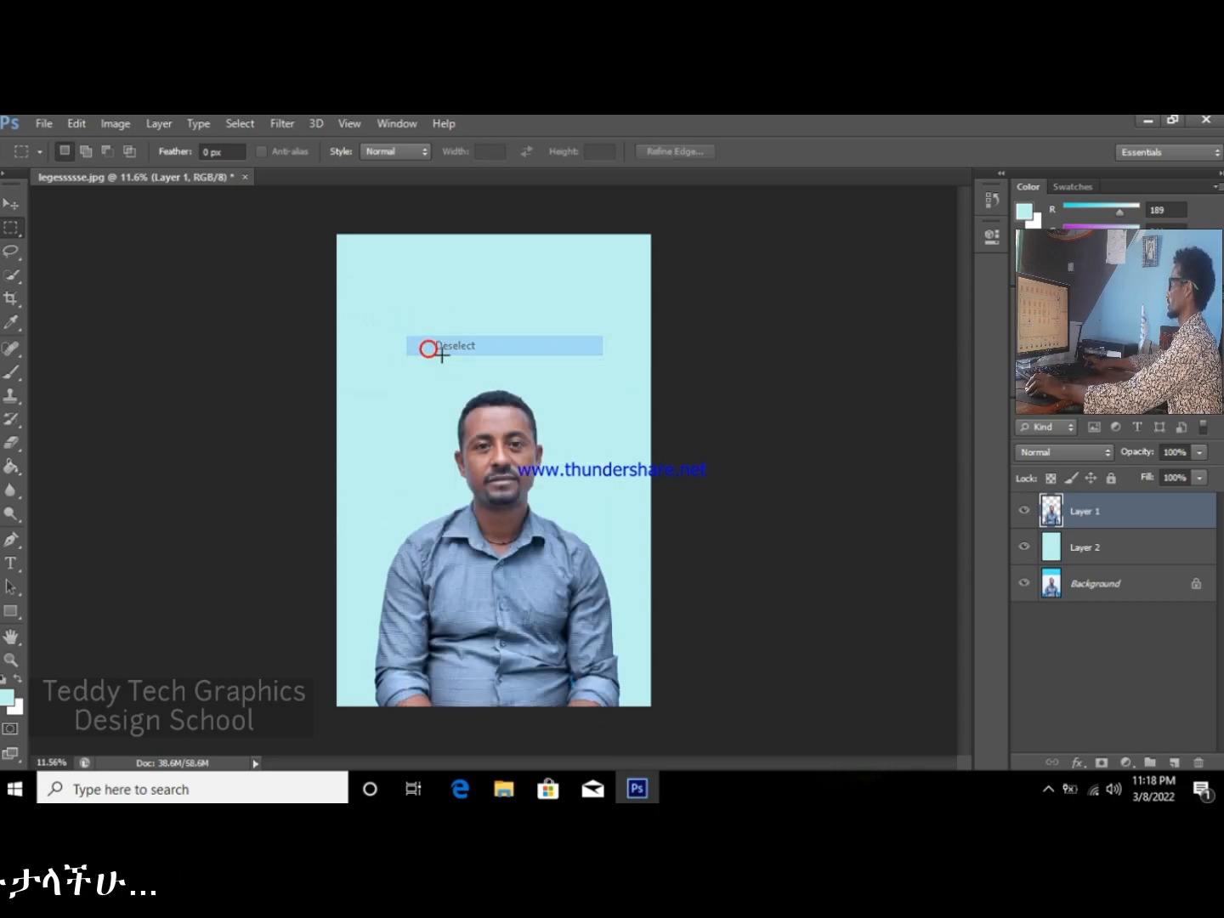
Step: Flatten the portrait and its cyan backdrop into a single Background layer
left_click(1096, 548)
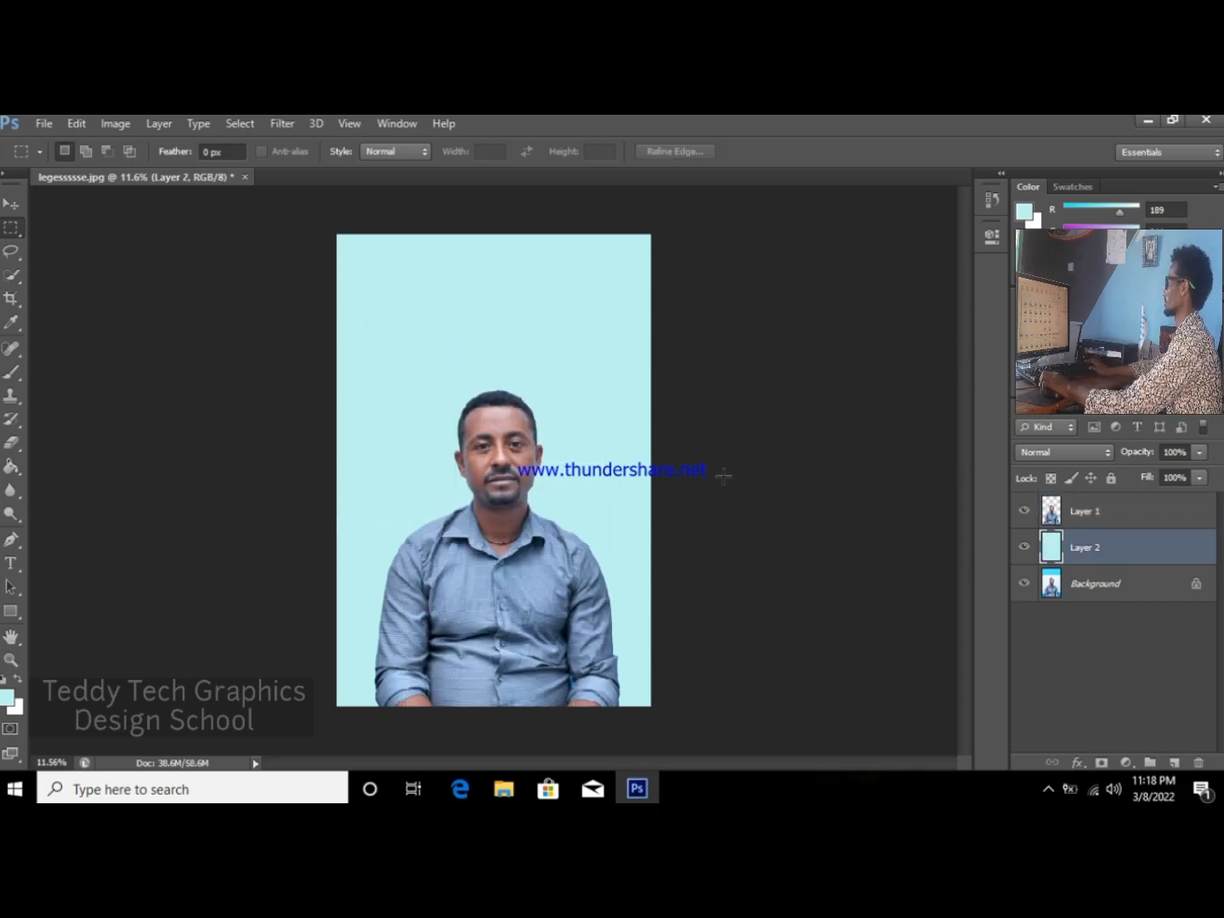
scroll(550, 428, "up", 4)
scroll(491, 428, "down", 4)
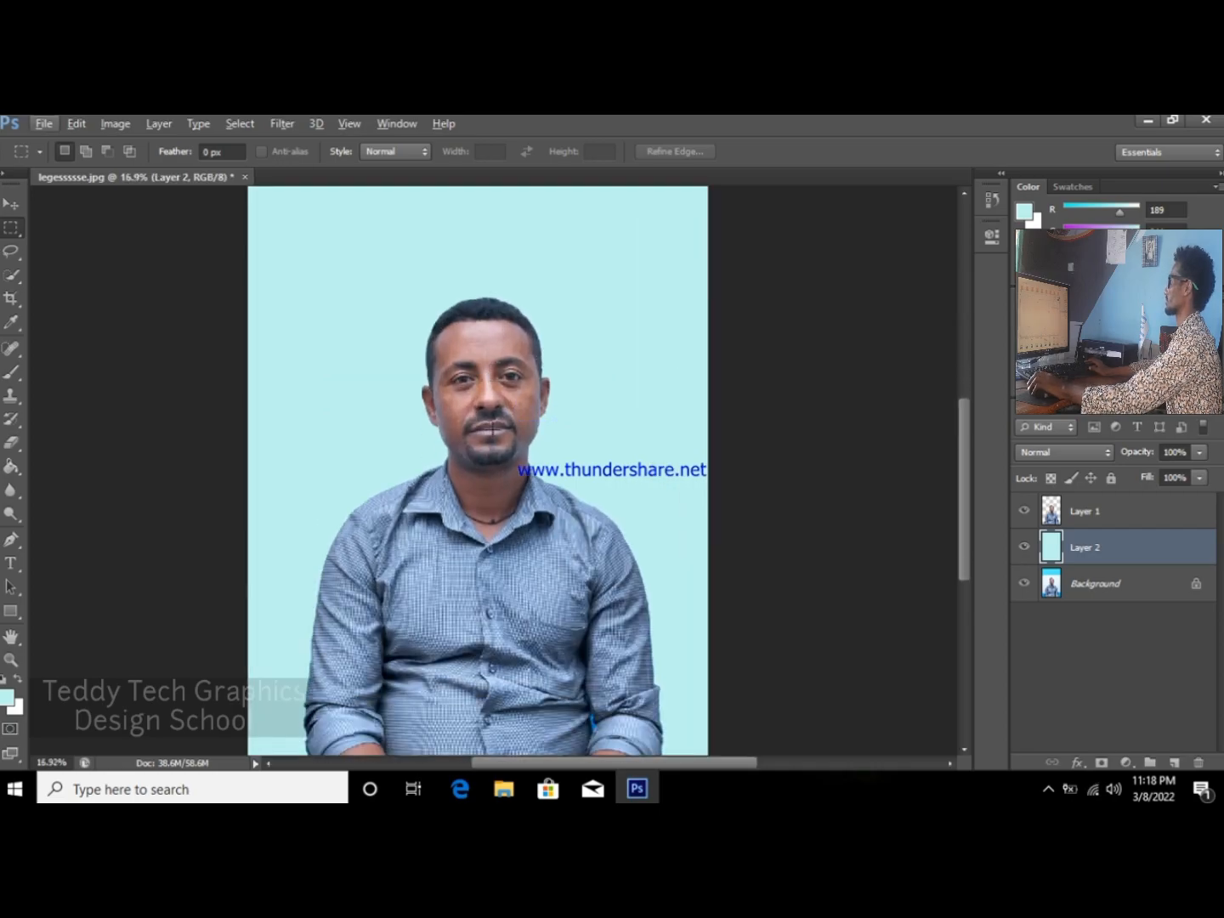
scroll(455, 416, "down", 3)
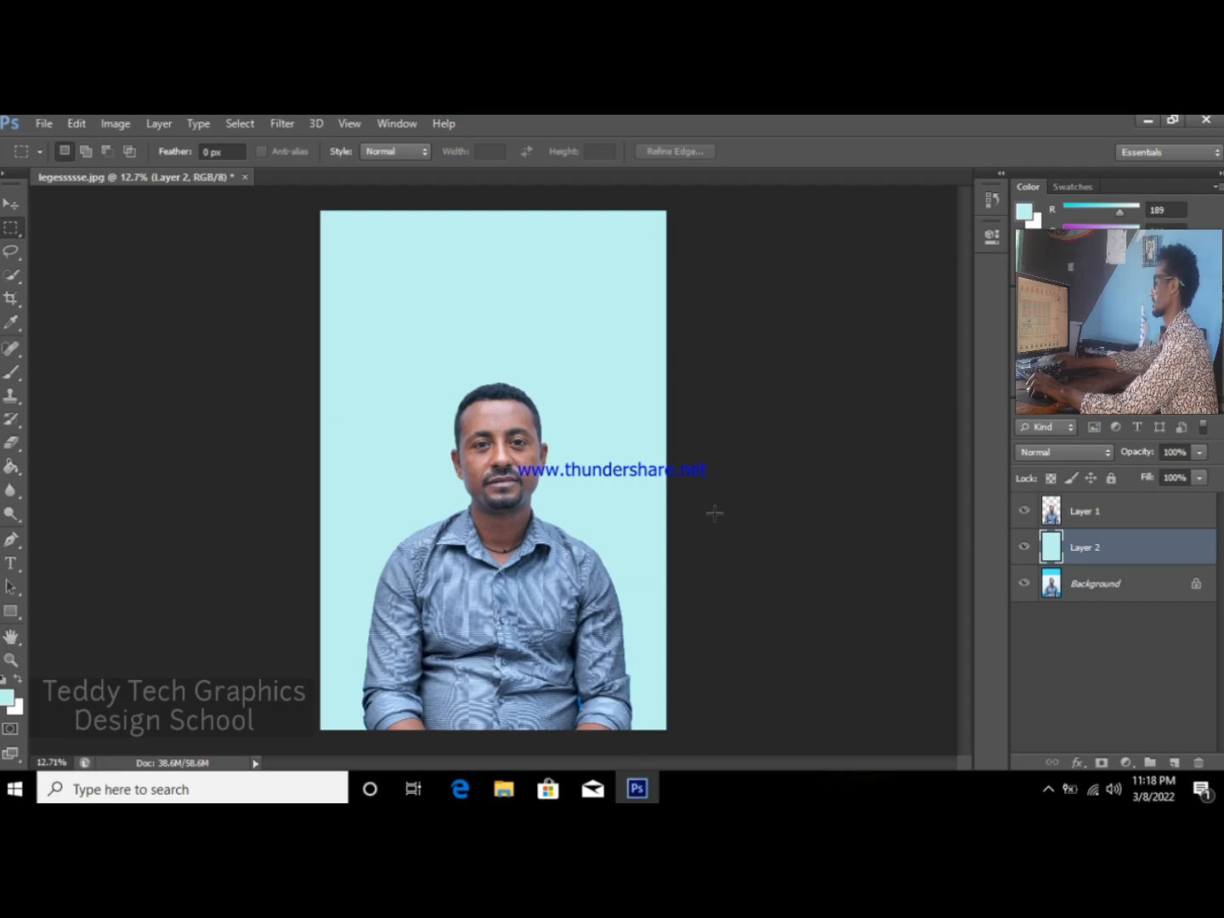
right_click(1123, 588)
left_click(1093, 524)
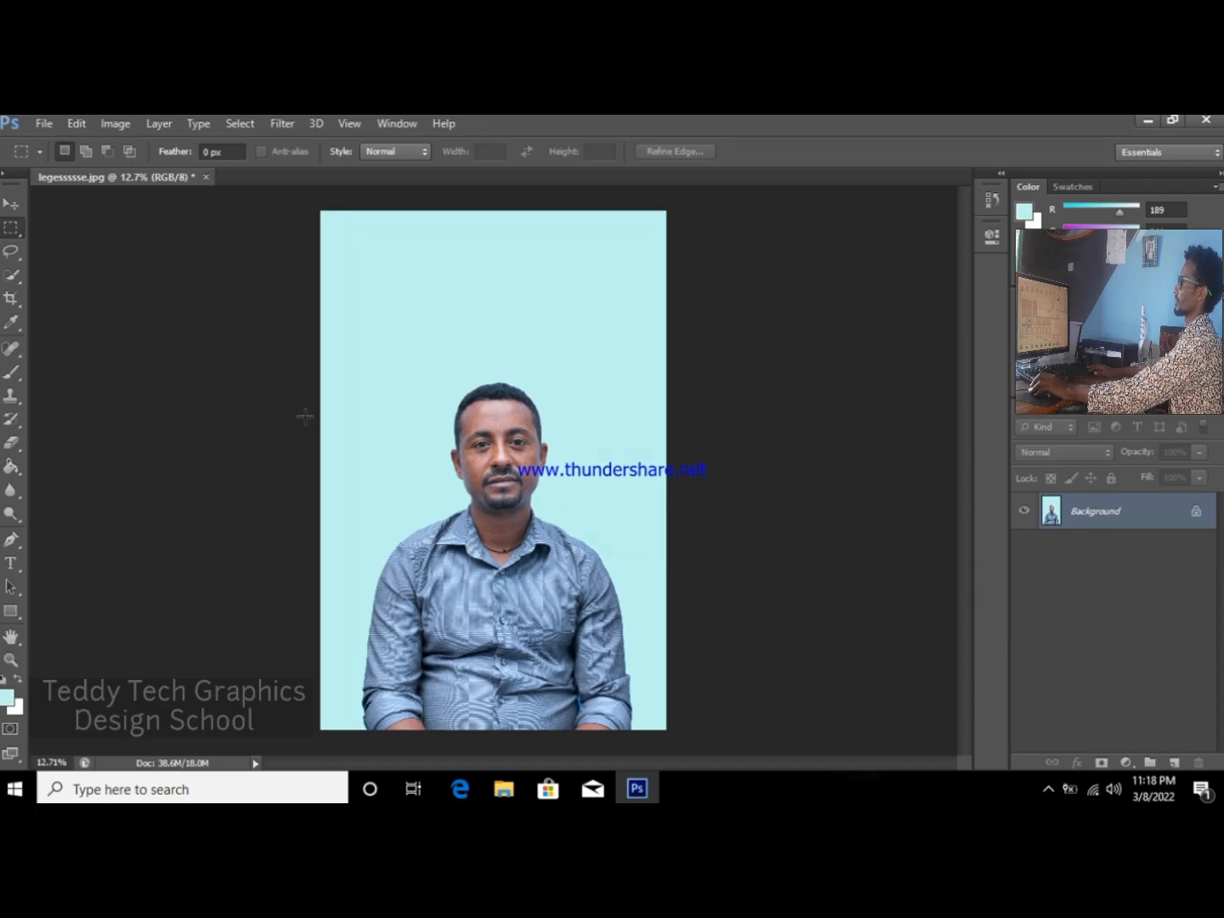
Step: Start cropping the photo with the aspect ratio set to 3 x 4
key("c")
left_click(189, 154)
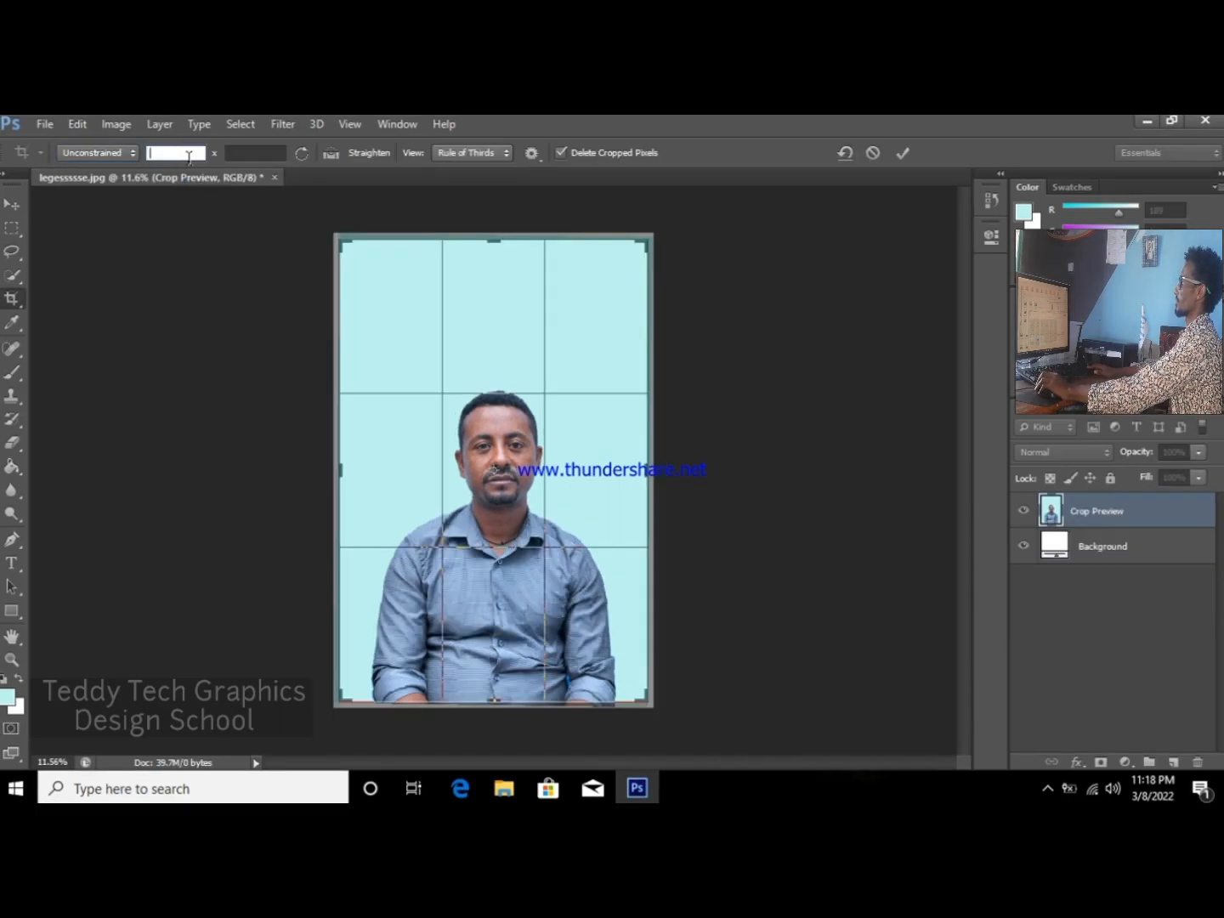
type("3")
left_click(240, 153)
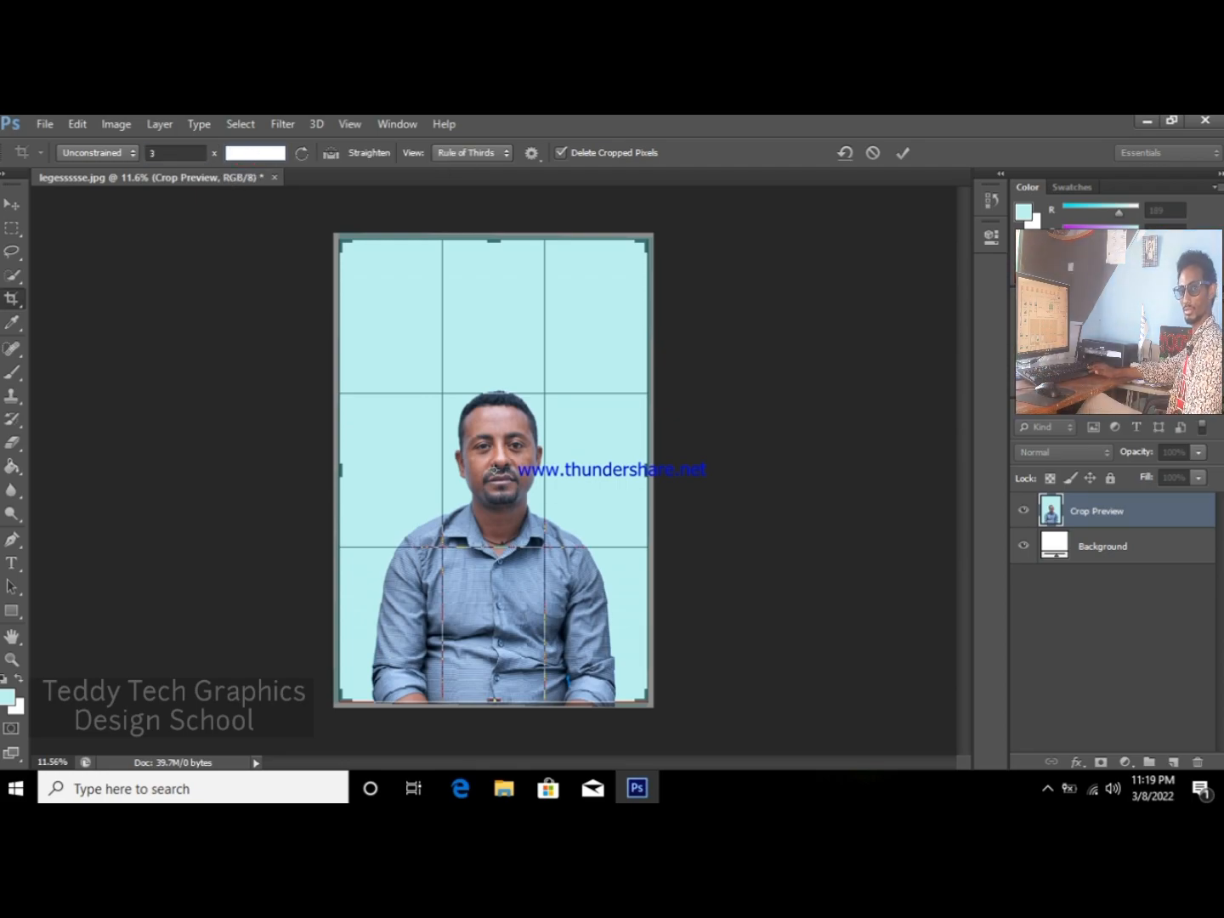
type("4")
left_click(360, 286)
left_click_drag(190, 223, 193, 228)
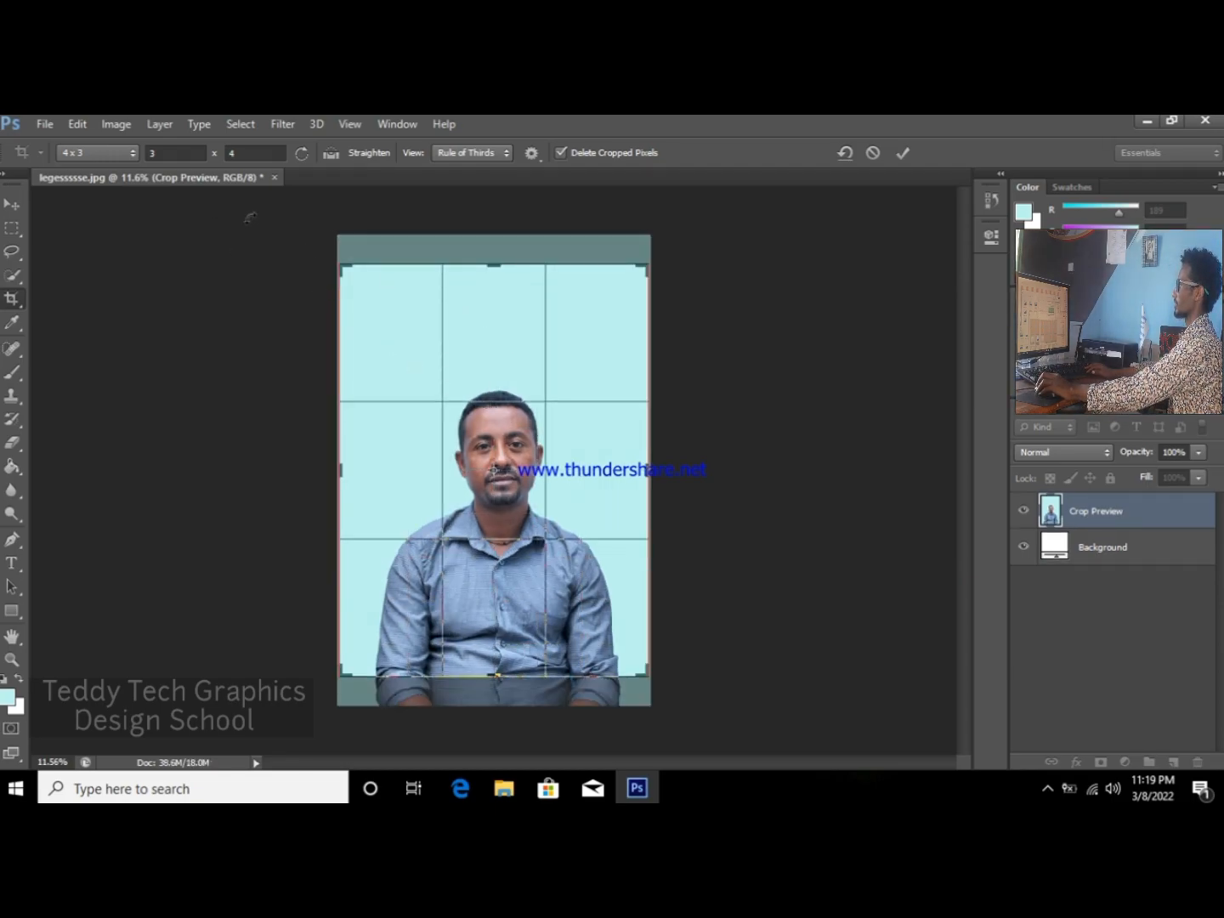
Step: Shrink the crop frame around the man's head and chest, leaving some backdrop above his hair
left_click_drag(339, 265, 357, 286)
left_click_drag(501, 652, 499, 609)
left_click_drag(600, 328, 598, 334)
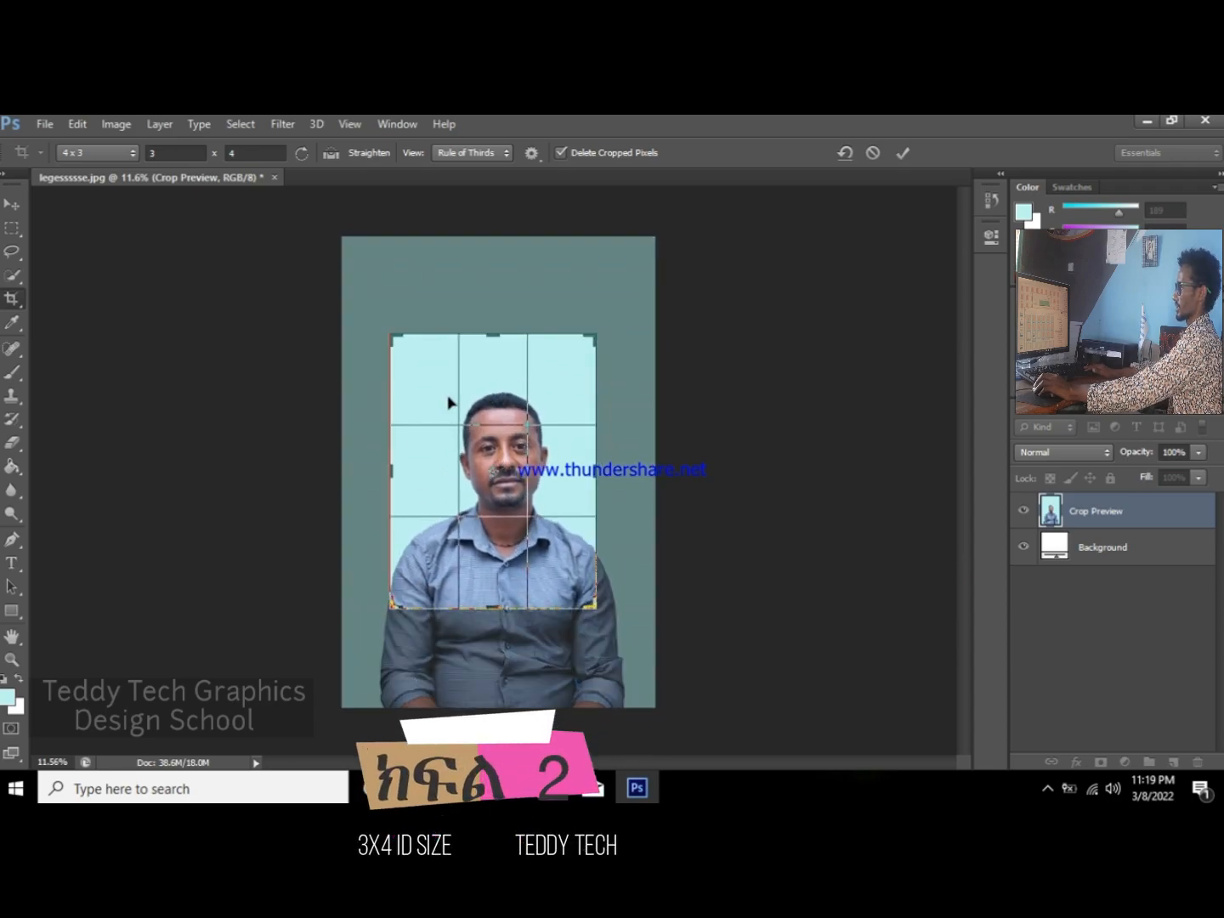
left_click_drag(392, 335, 396, 340)
Step: Straighten and centre the man within the slightly enlarged crop frame, and apply the crop
left_click_drag(632, 460, 634, 463)
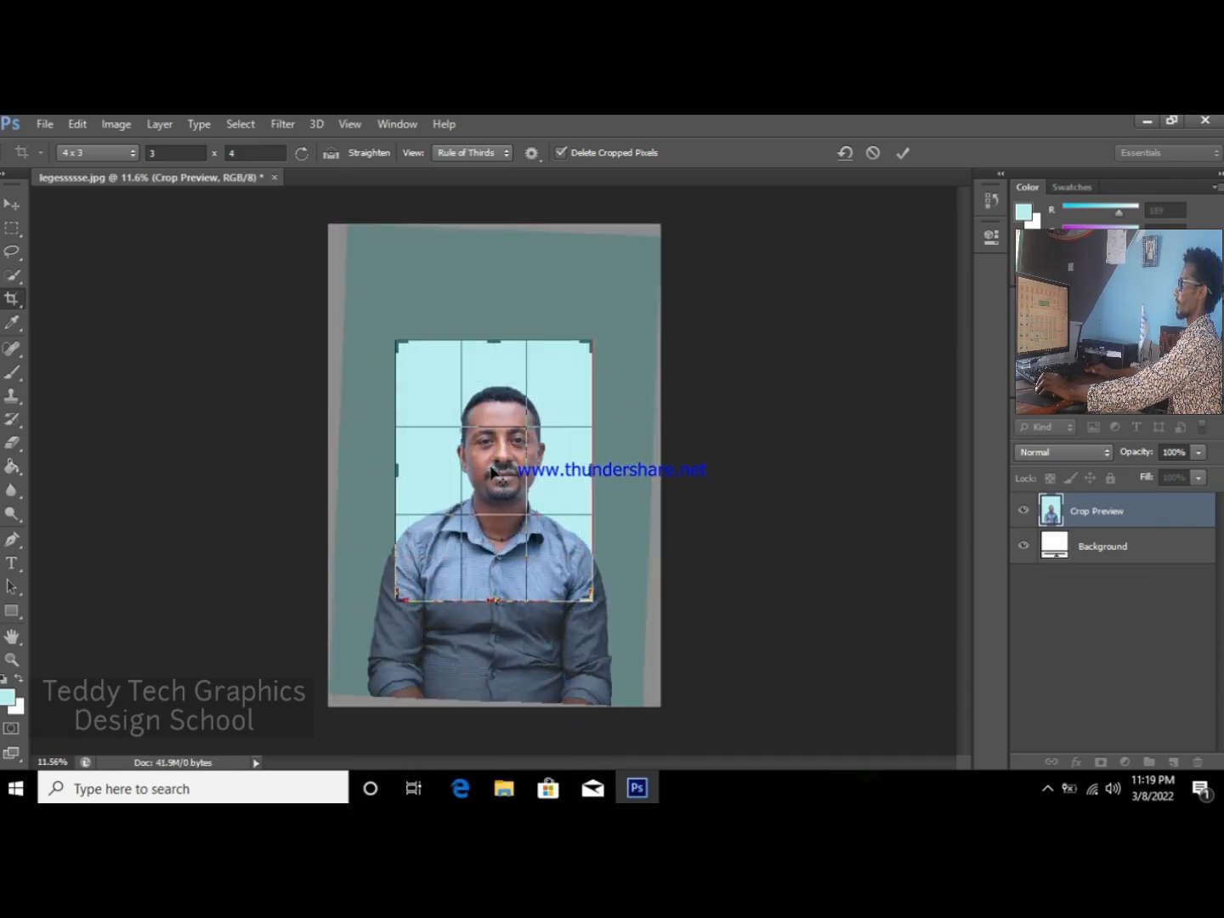
left_click_drag(501, 489, 517, 475)
left_click_drag(628, 575, 634, 566)
left_click_drag(560, 573, 549, 575)
left_click_drag(494, 341, 492, 331)
left_click_drag(503, 588, 500, 579)
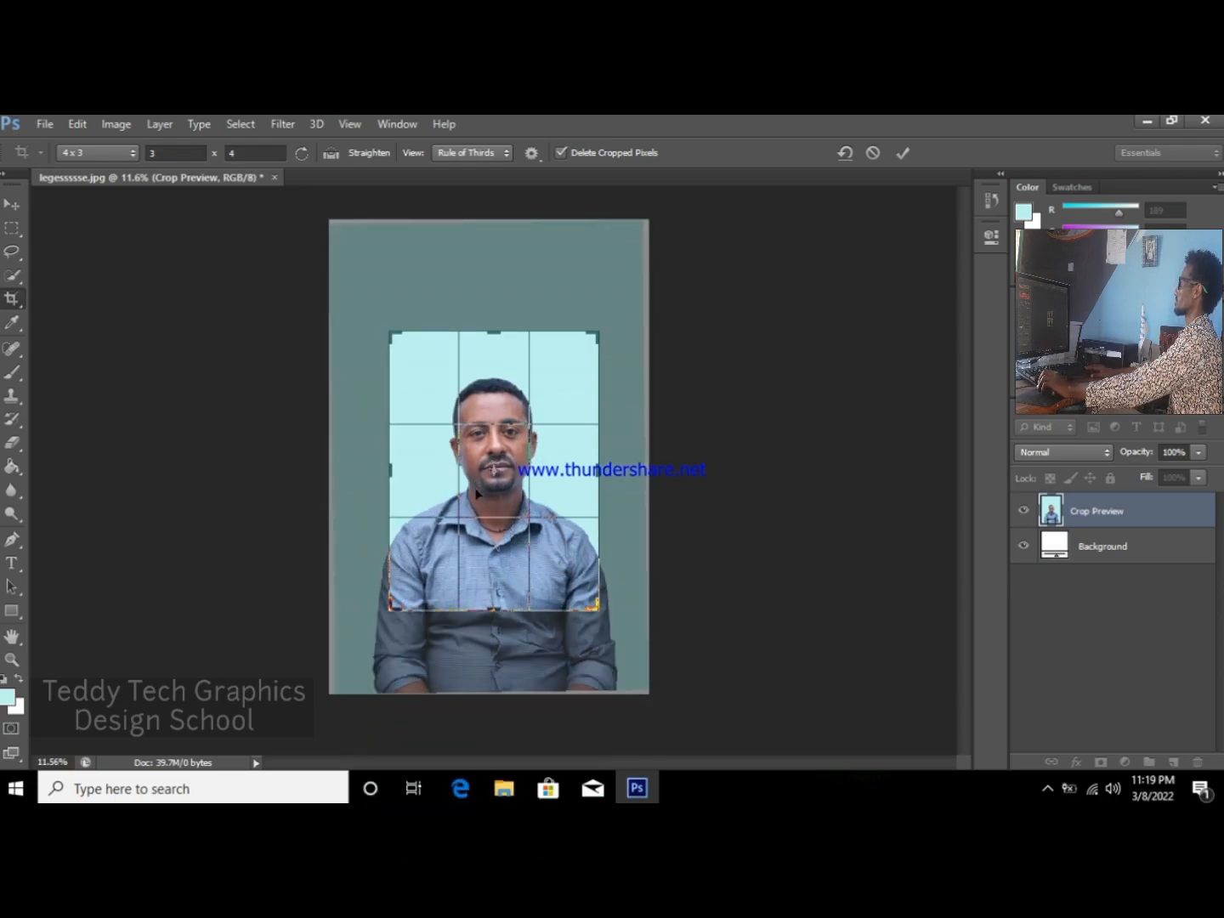
left_click_drag(493, 589, 493, 593)
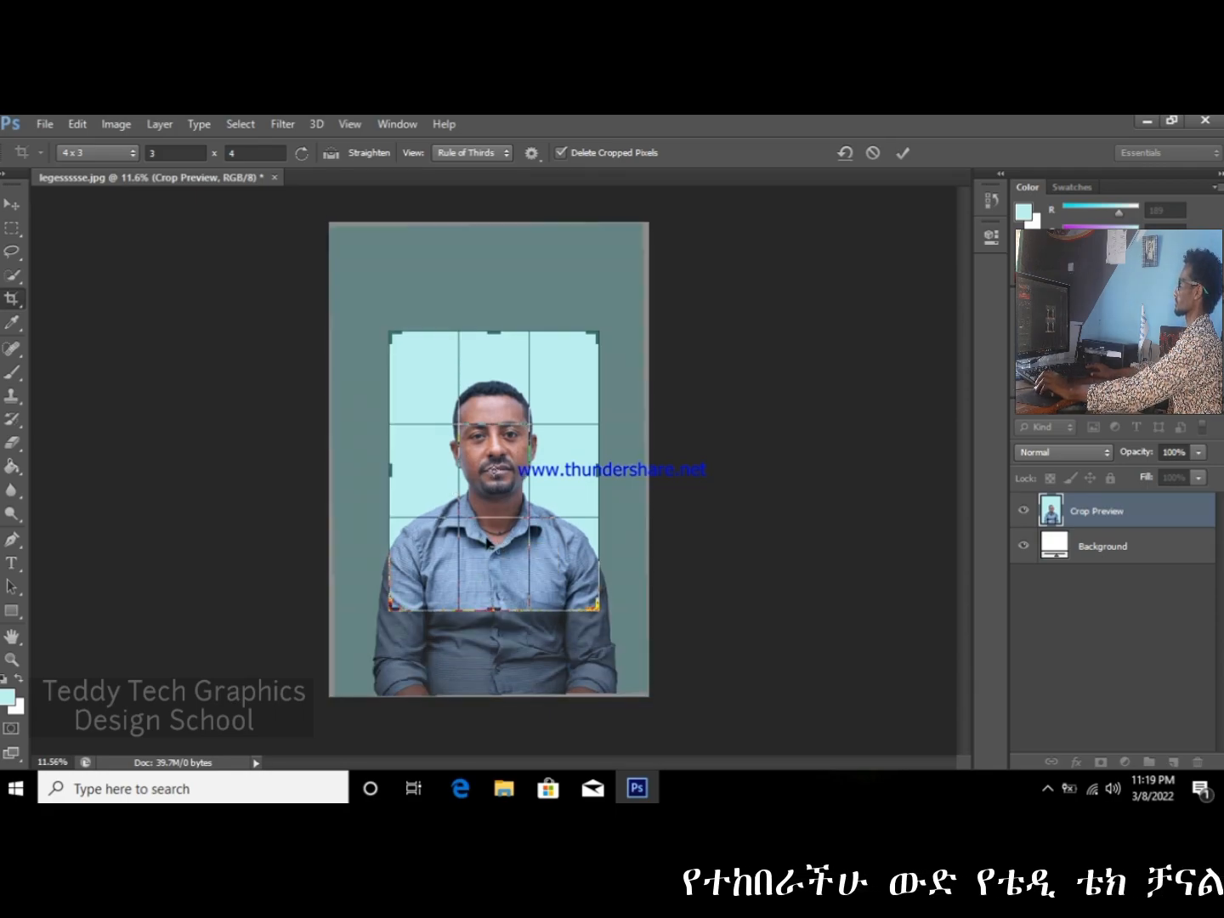
double_click(474, 567)
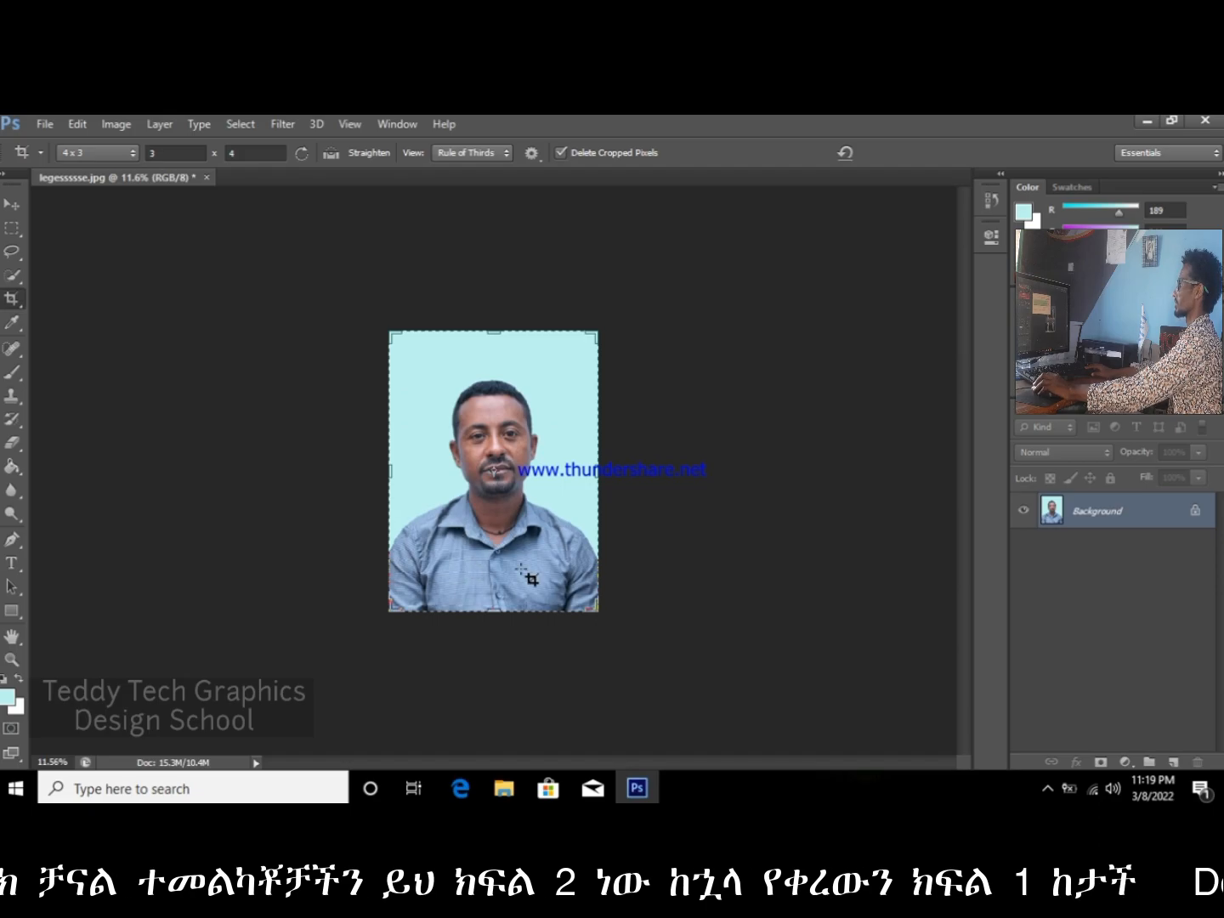
Step: Select the whole cropped photo, edge to edge, with the Rectangular Marquee tool
scroll(544, 583, "up", 3)
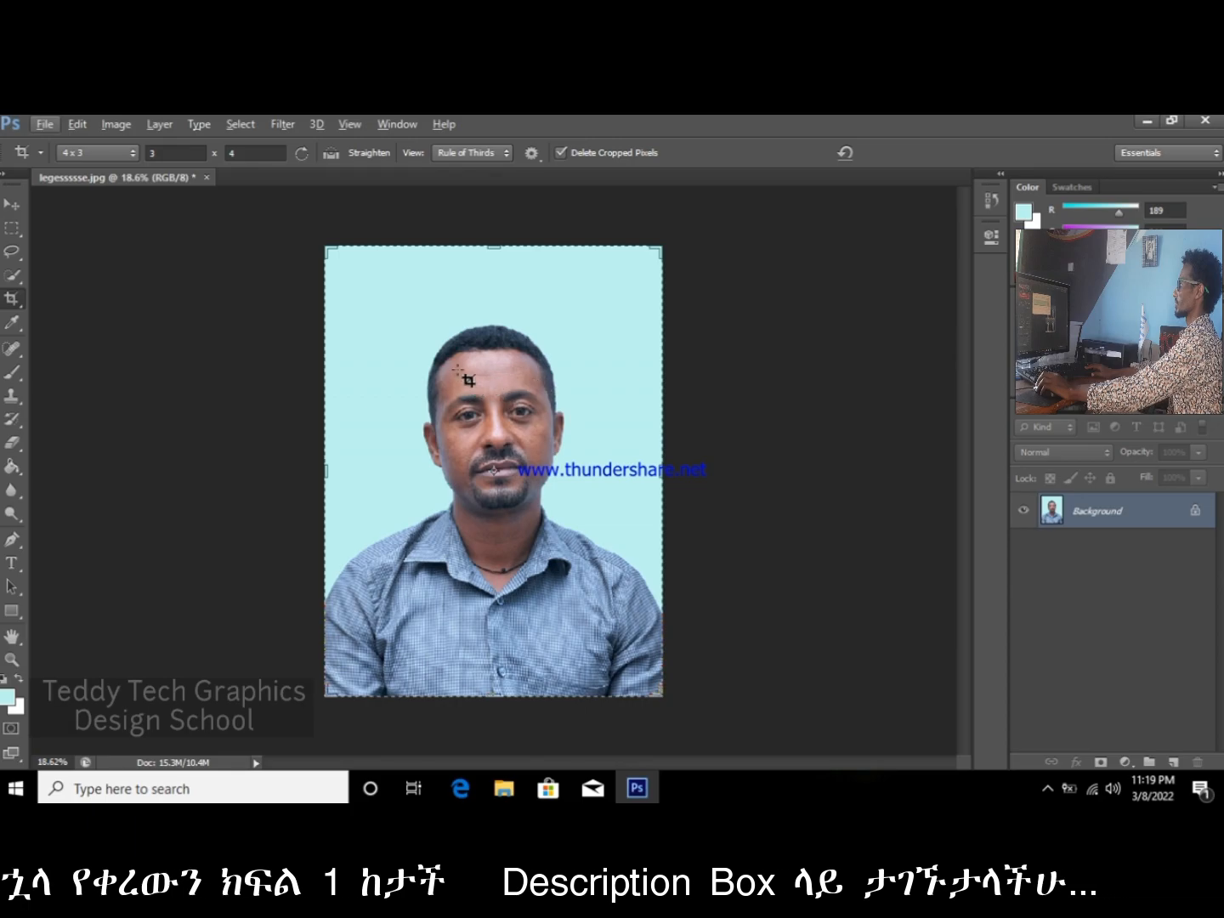
left_click(14, 227)
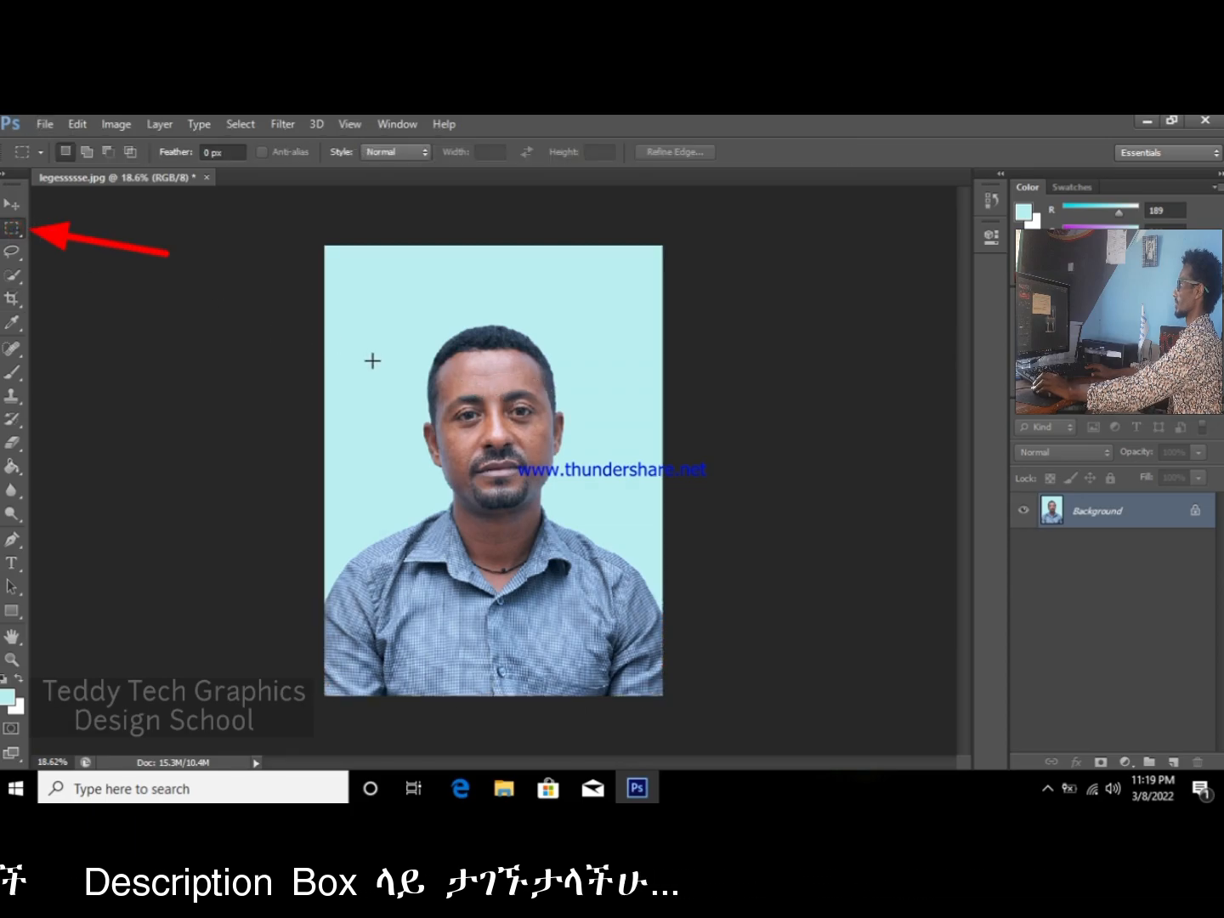
scroll(470, 393, "up", 2)
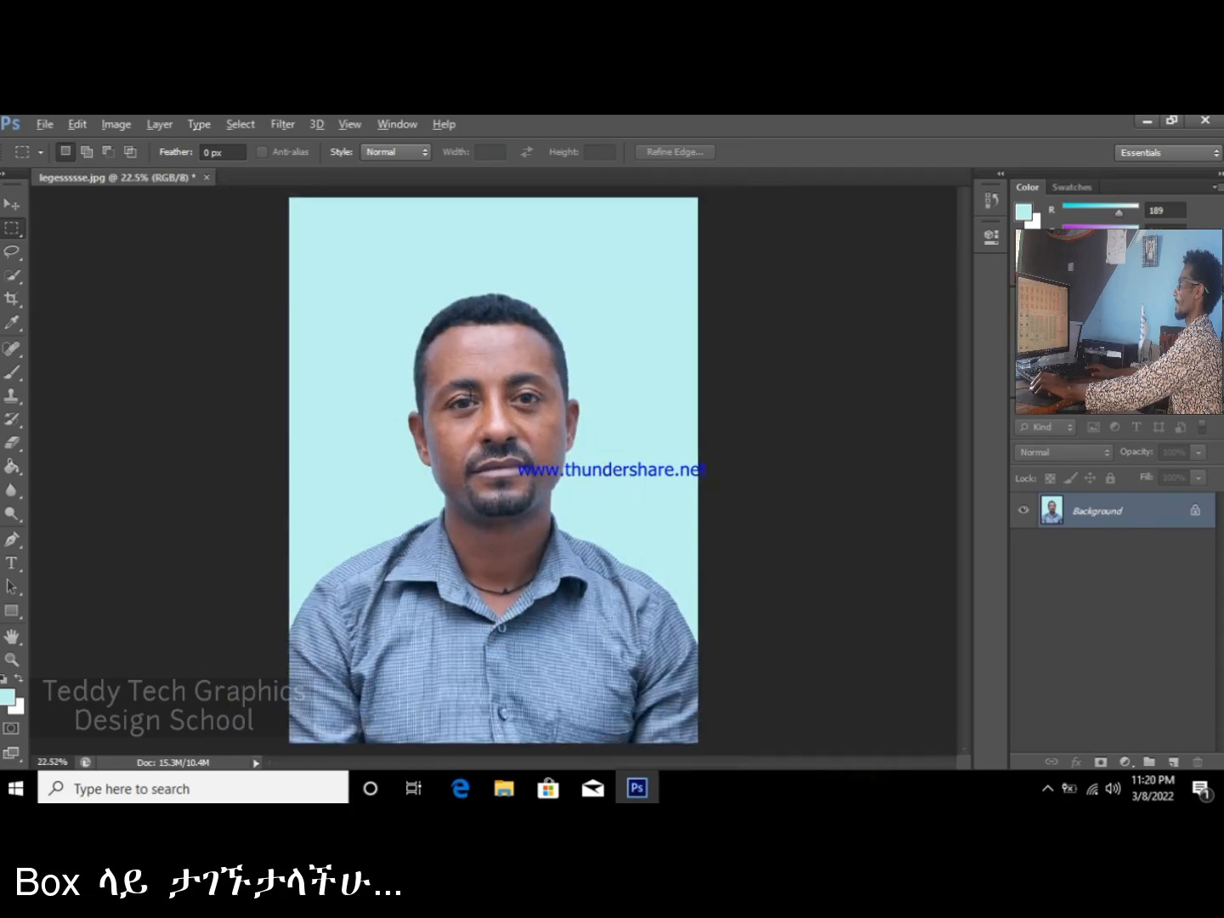
scroll(471, 378, "down", 3)
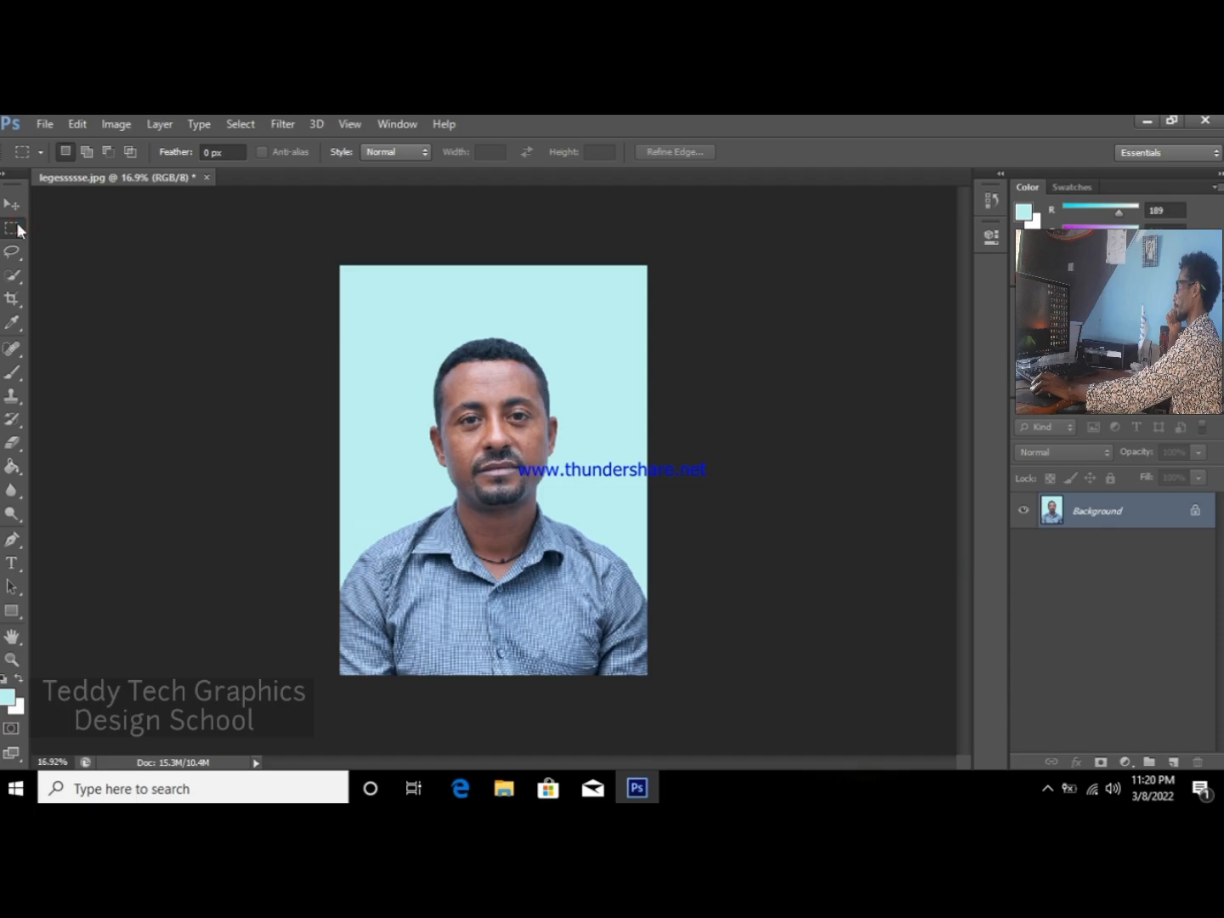
left_click_drag(294, 256, 702, 726)
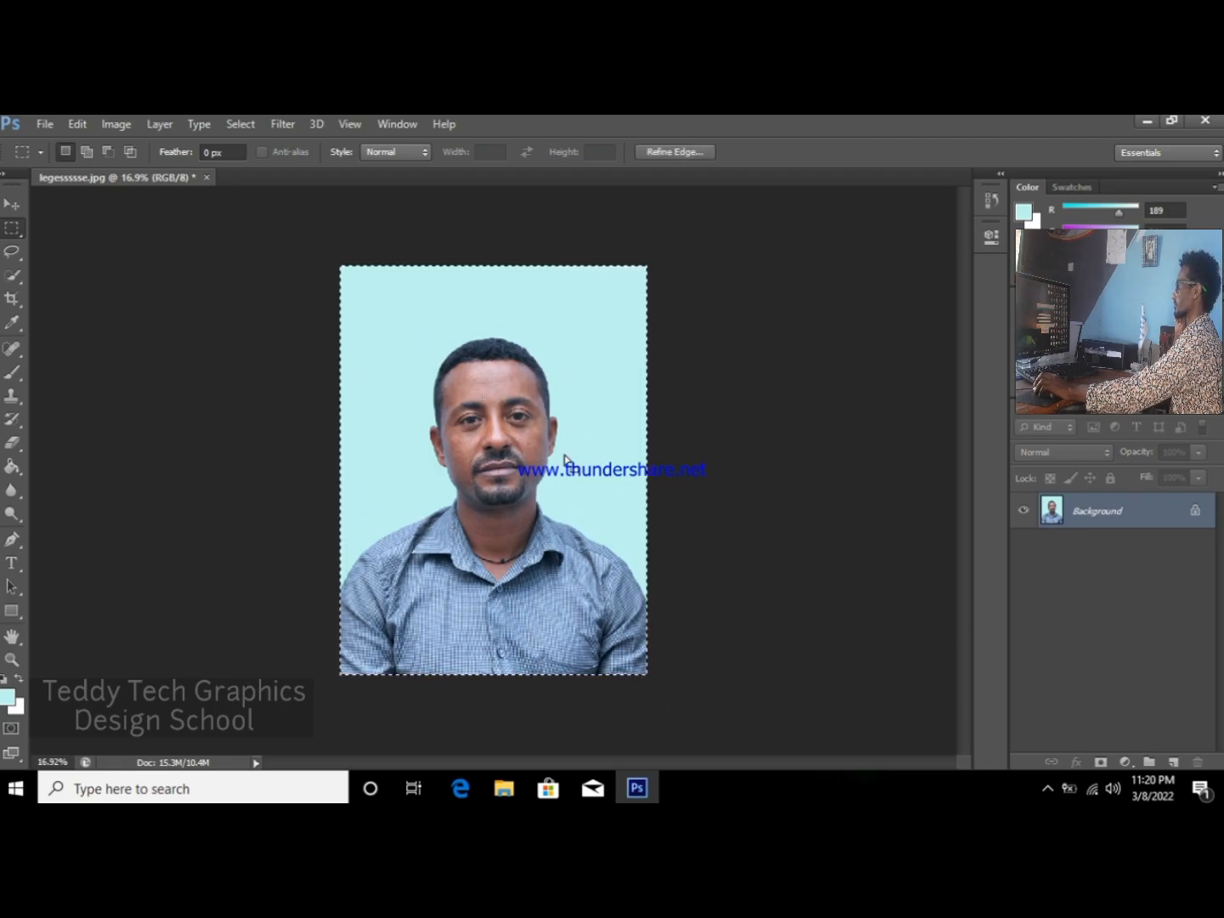
Step: Start a Stroke on the selected photo and set its colour to the near-black 0d1212
right_click(486, 393)
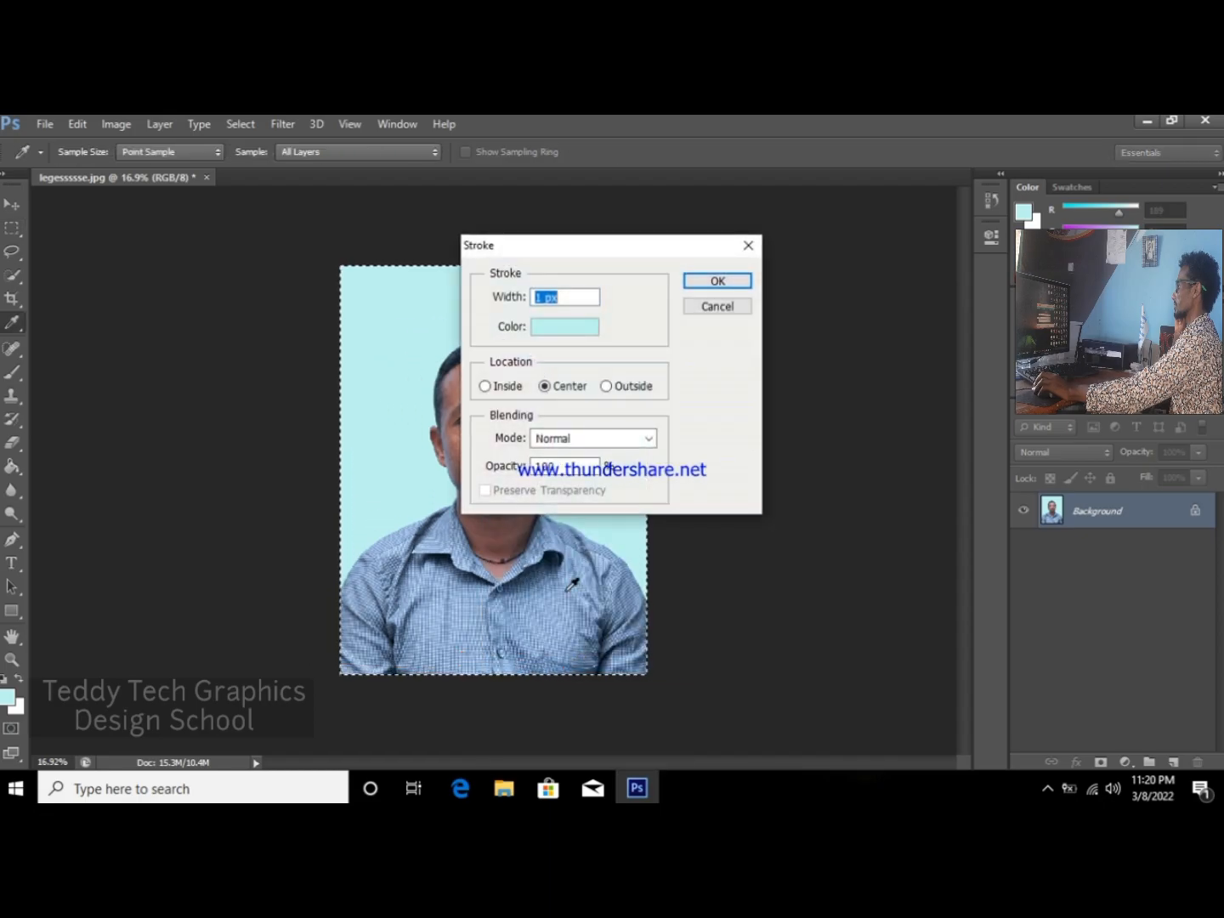
left_click_drag(547, 256, 748, 265)
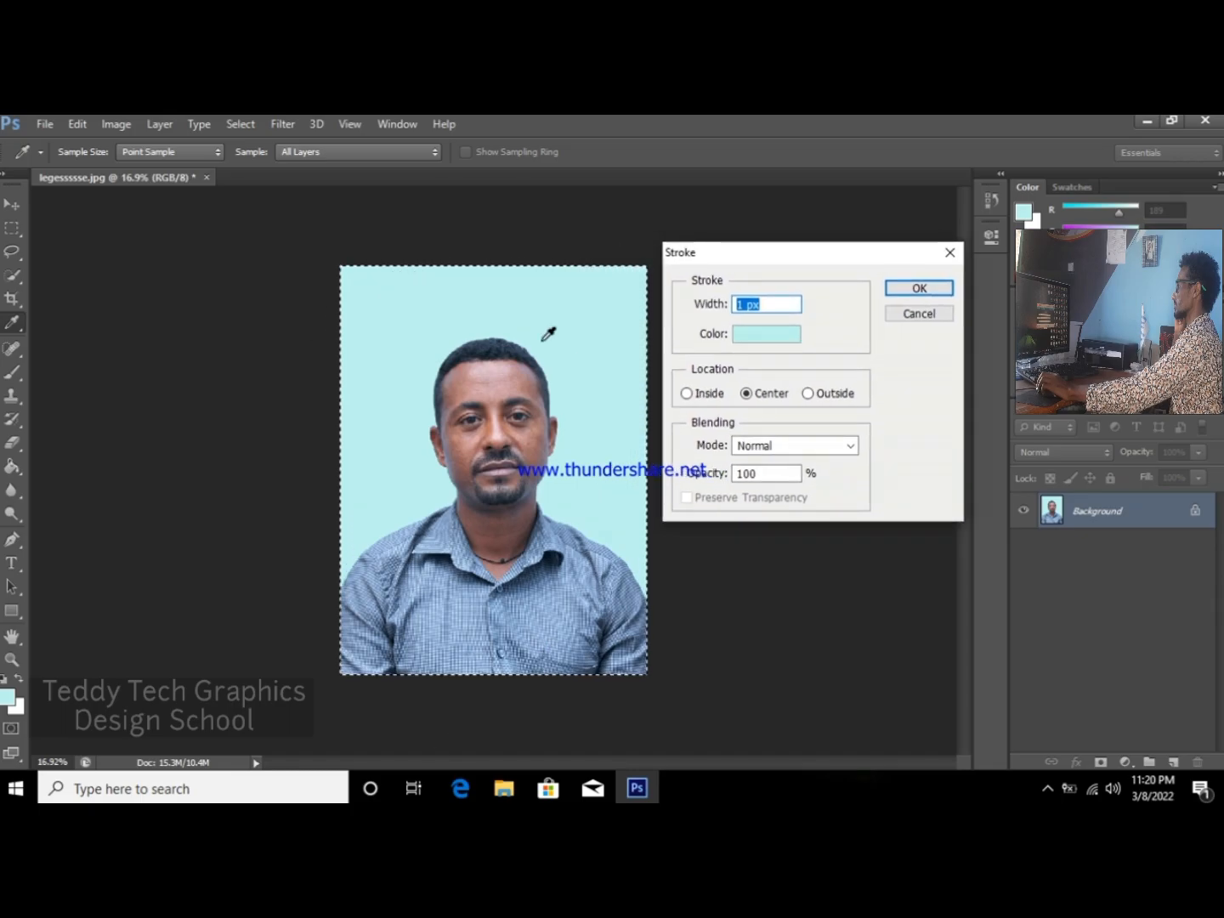
left_click(754, 338)
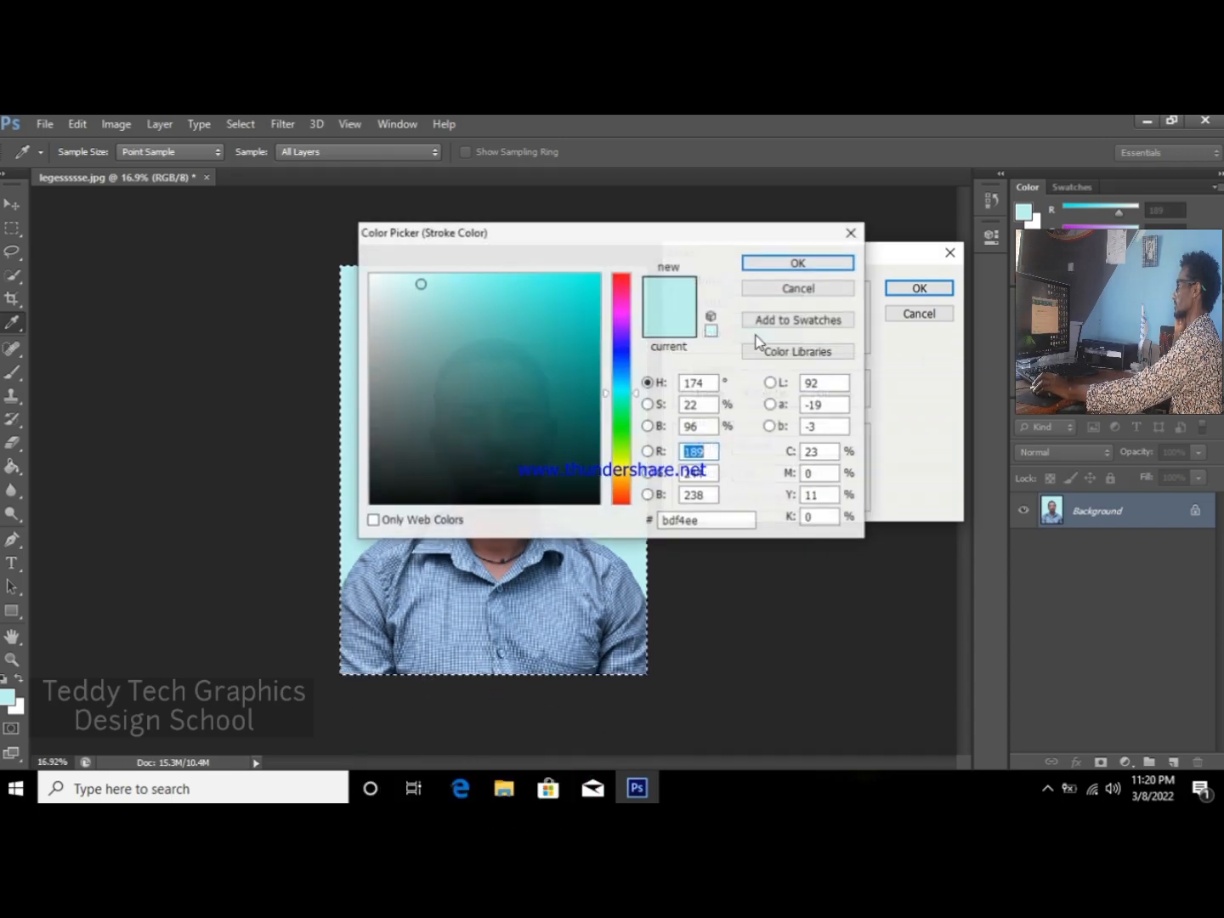
mouse_move(670, 234)
left_mouse_down()
mouse_move(790, 368)
mouse_move(831, 346)
left_mouse_up()
left_click(578, 579)
left_click(570, 587)
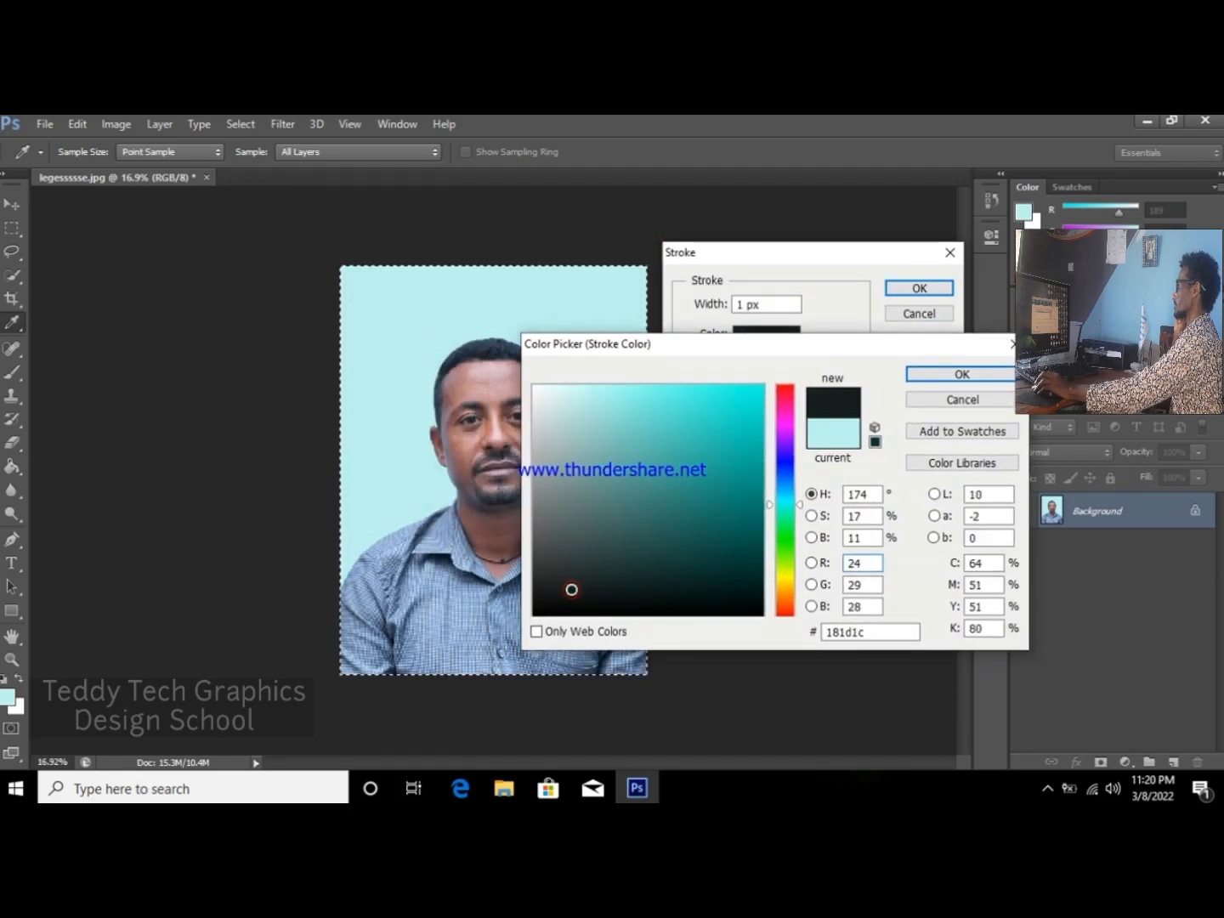
left_click(555, 578)
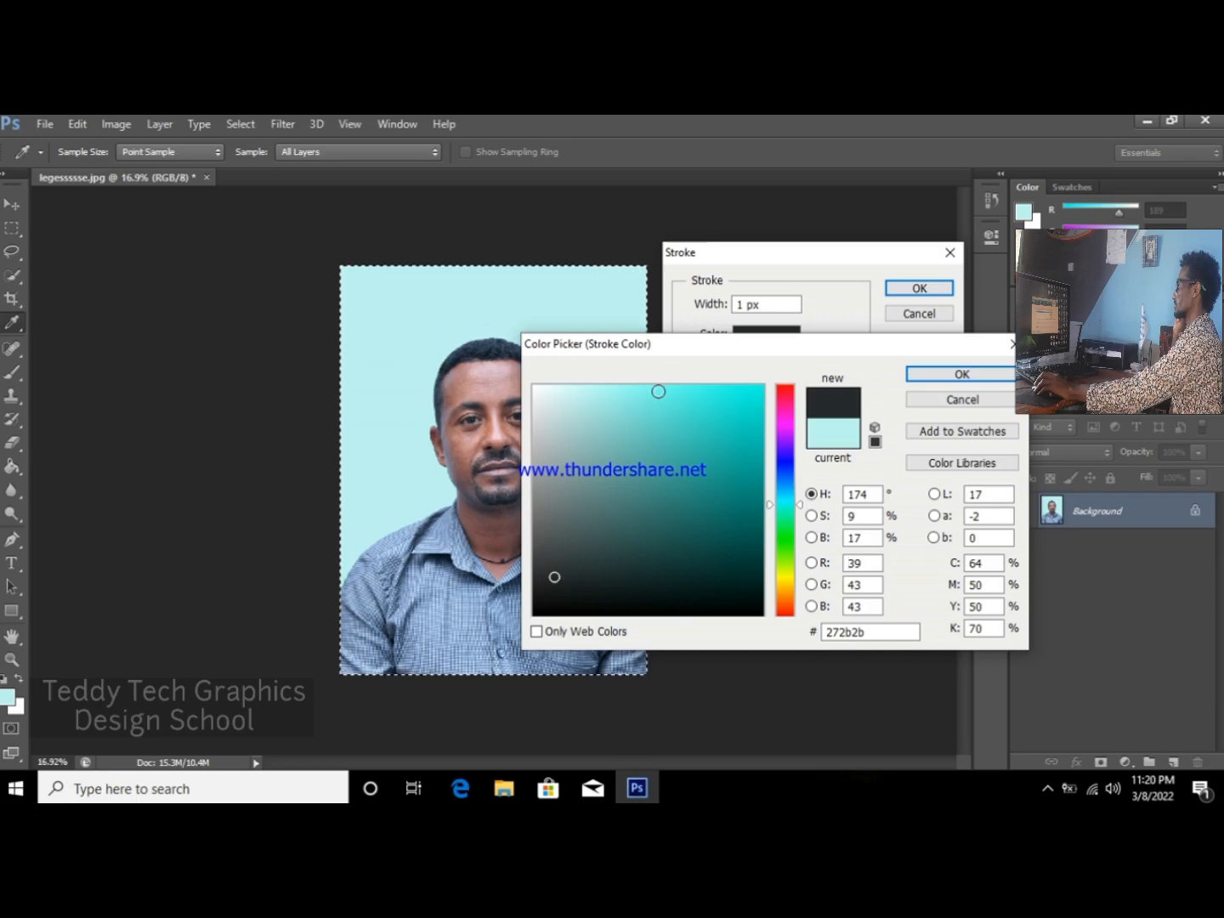
left_click_drag(714, 351, 716, 291)
left_click(601, 529)
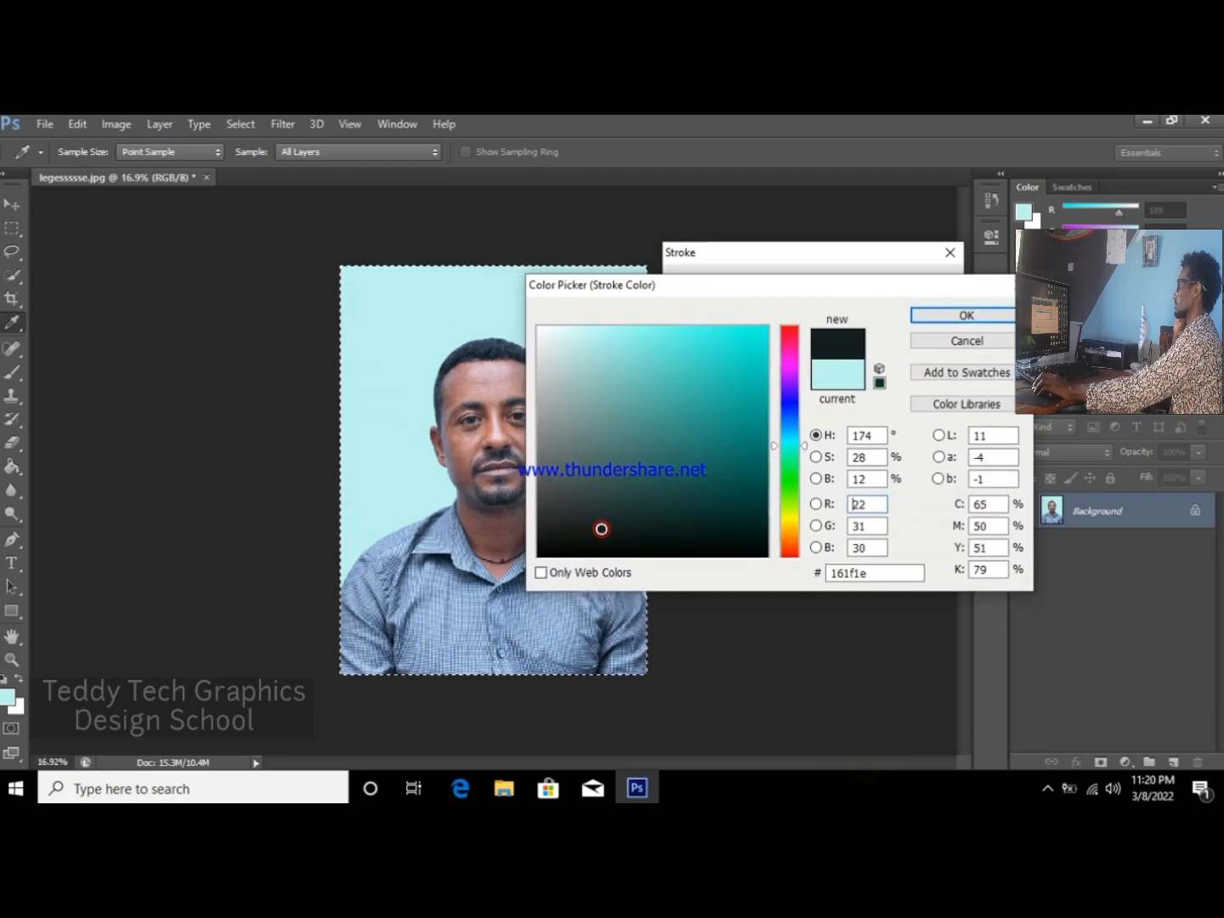
left_click(595, 541)
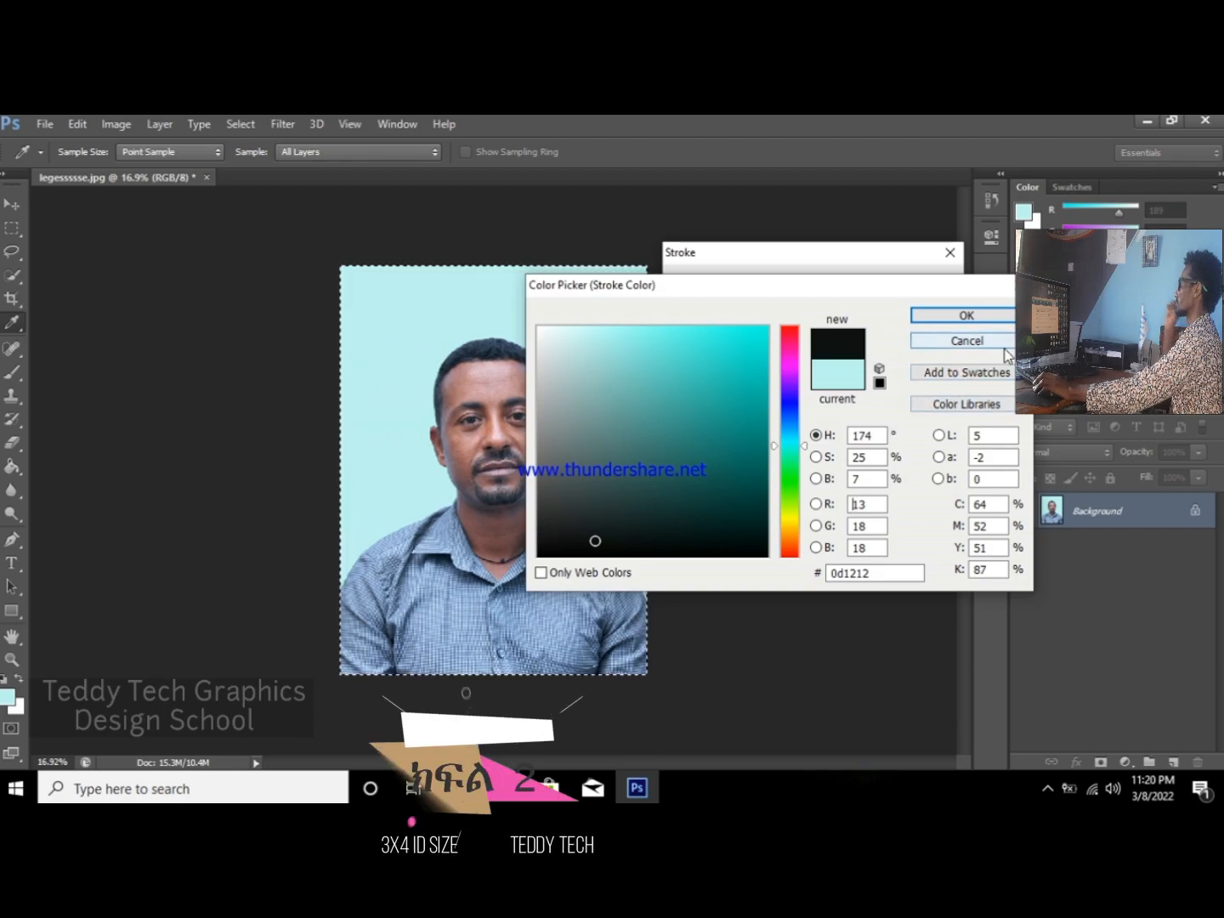
left_click_drag(875, 291, 888, 240)
left_click(955, 265)
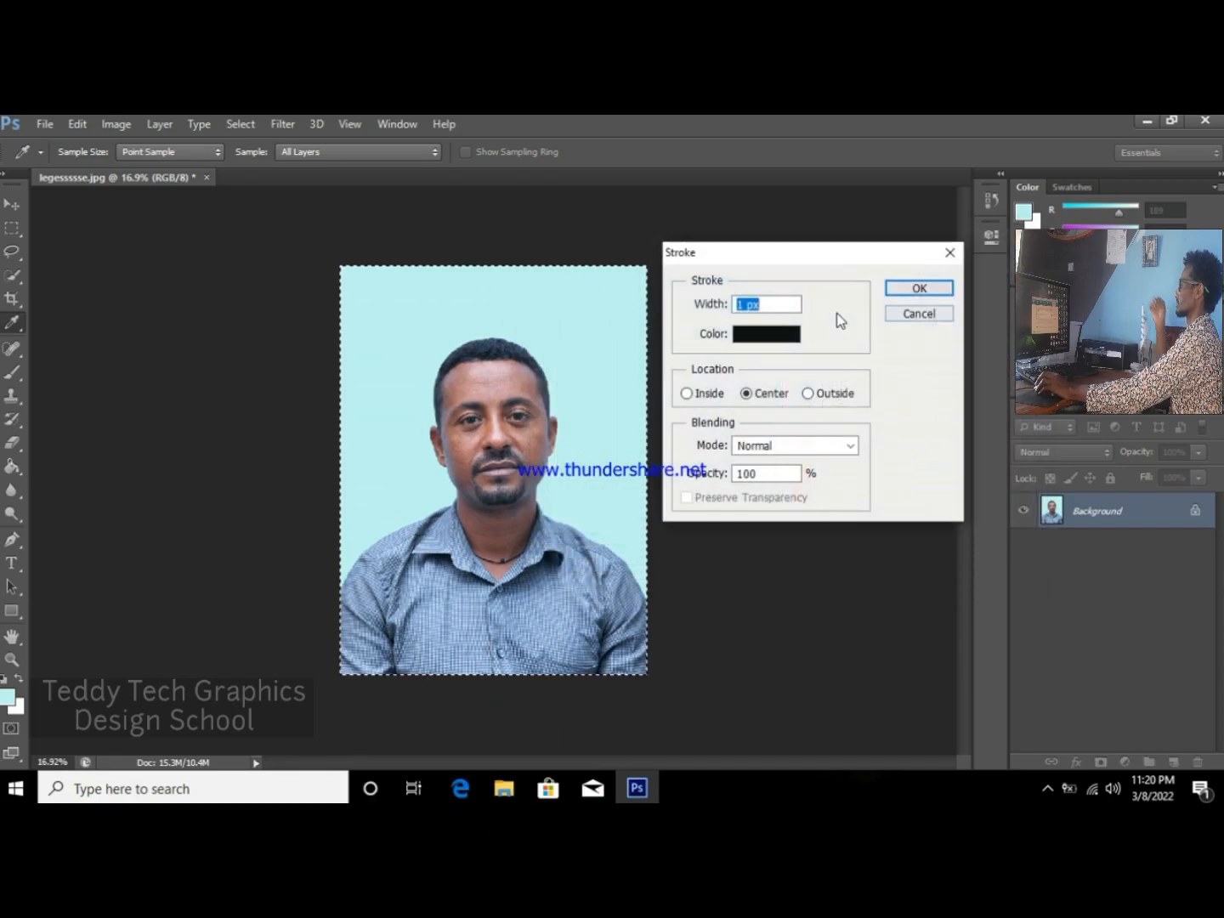
Step: Set the stroke width to 8 px and apply the stroke along the photo's edges
scroll(749, 312, "up", 9)
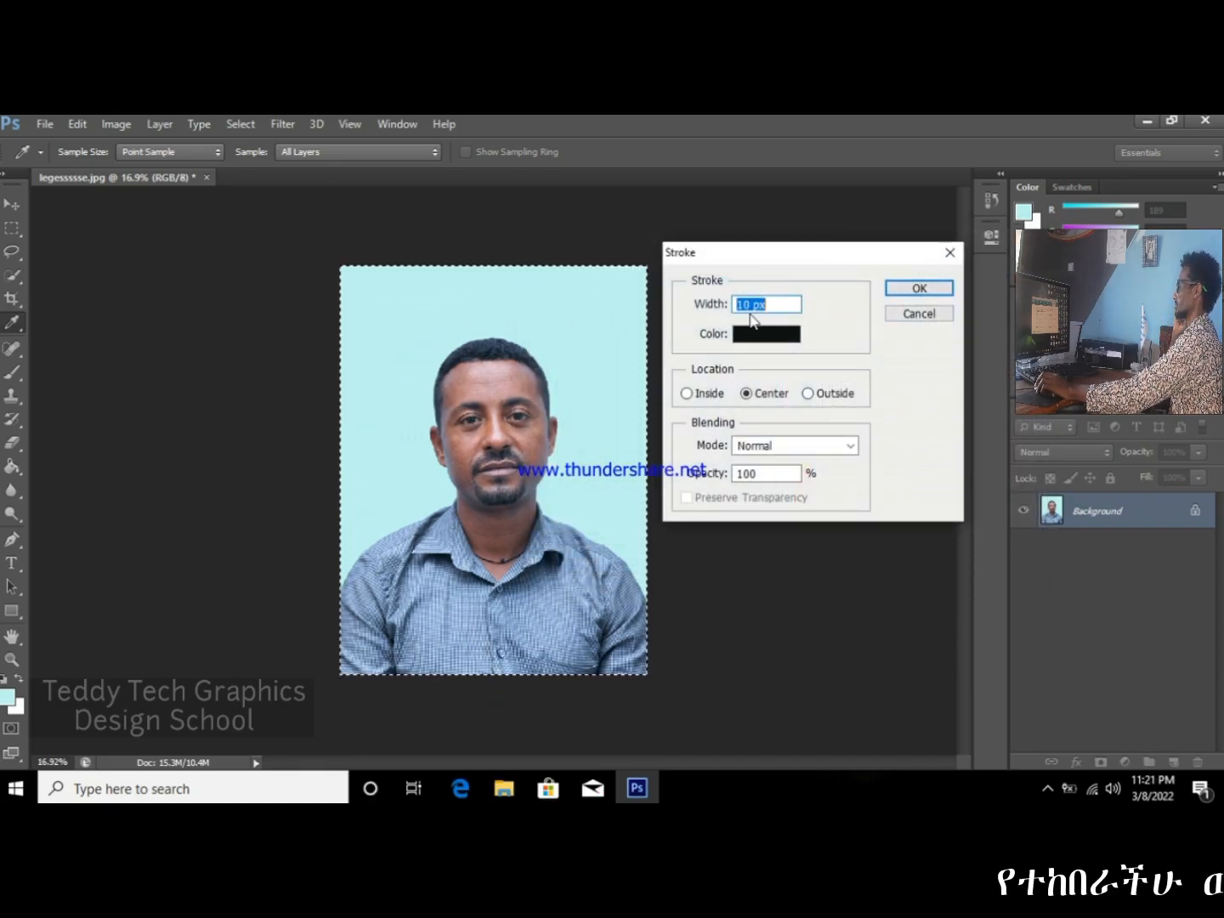
scroll(779, 319, "up", 4)
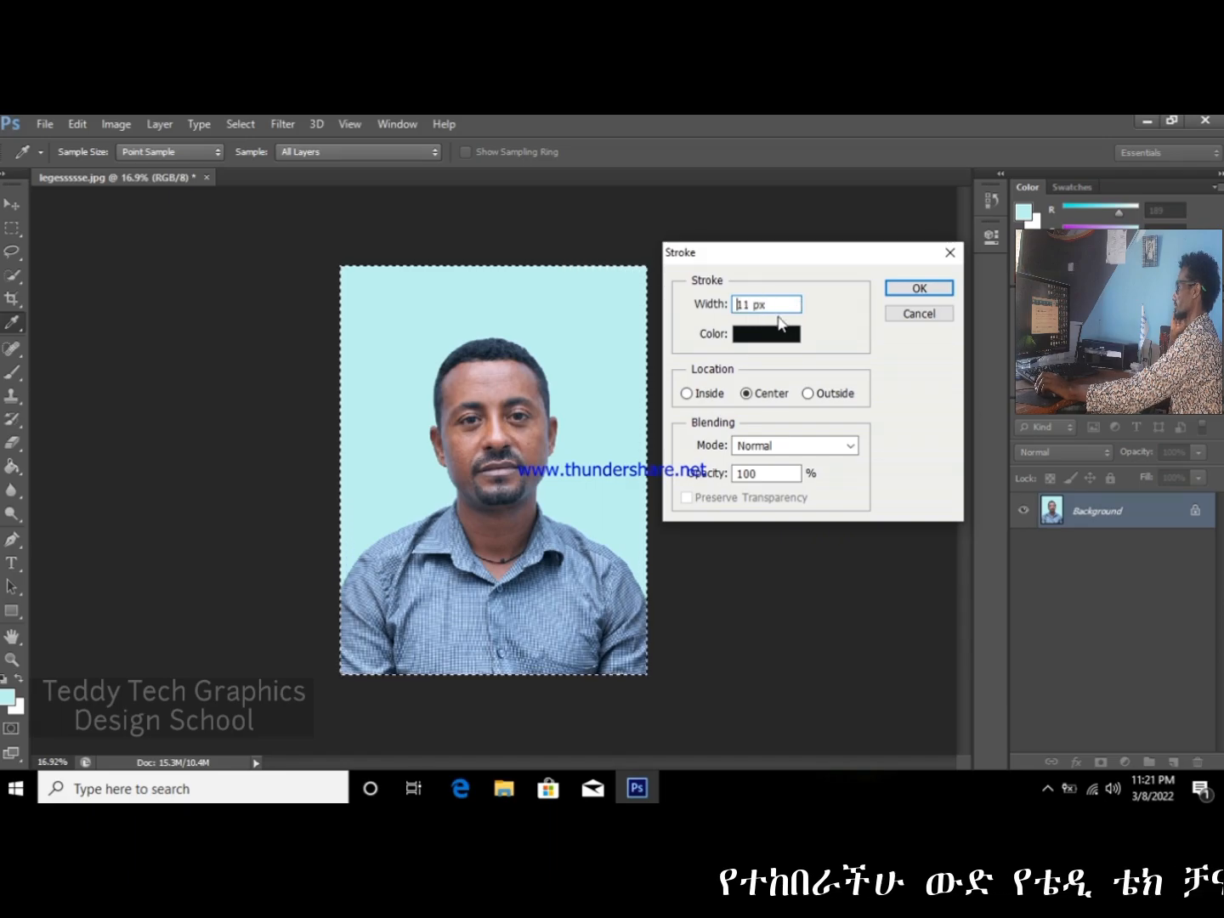
scroll(751, 315, "down", 2)
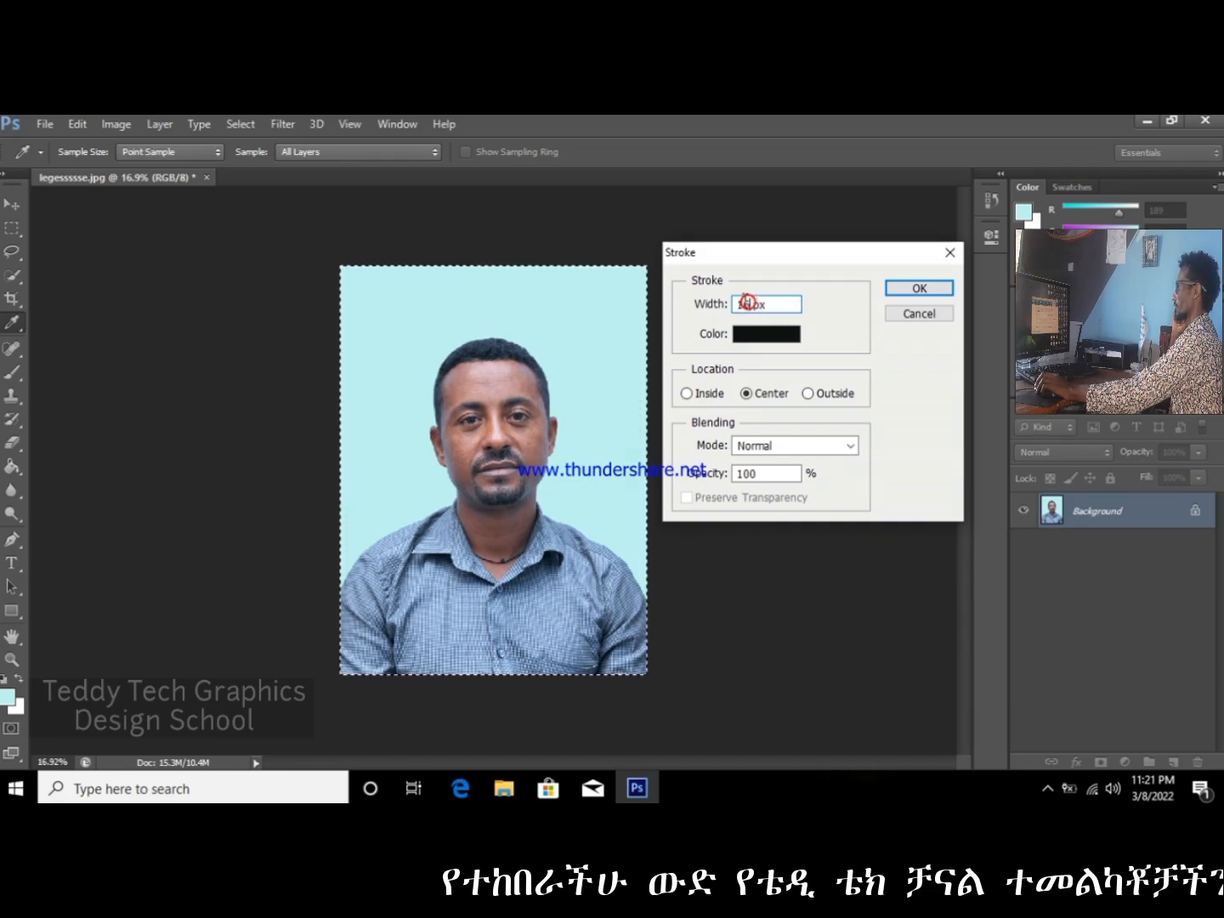
scroll(754, 314, "down", 7)
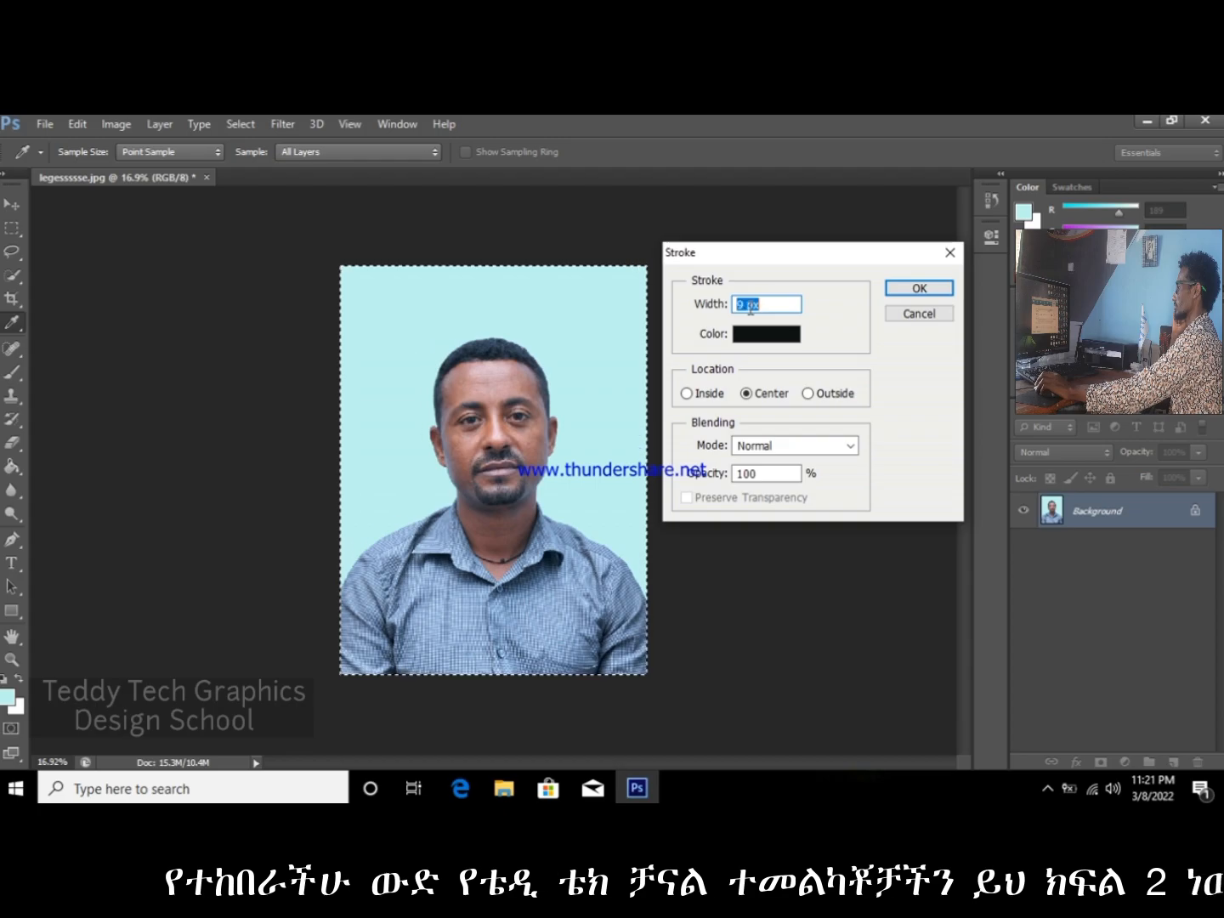
scroll(751, 308, "down", 1)
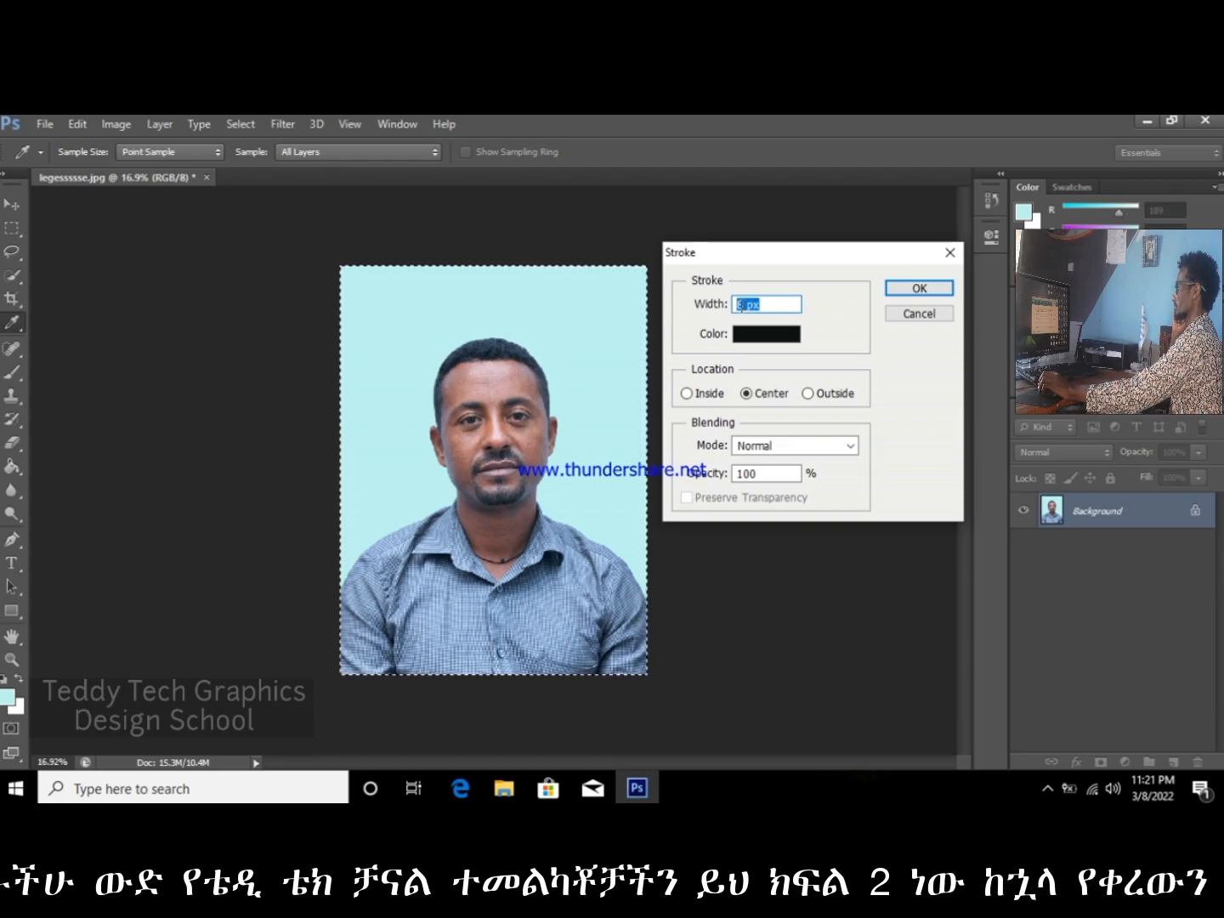
left_click(918, 289)
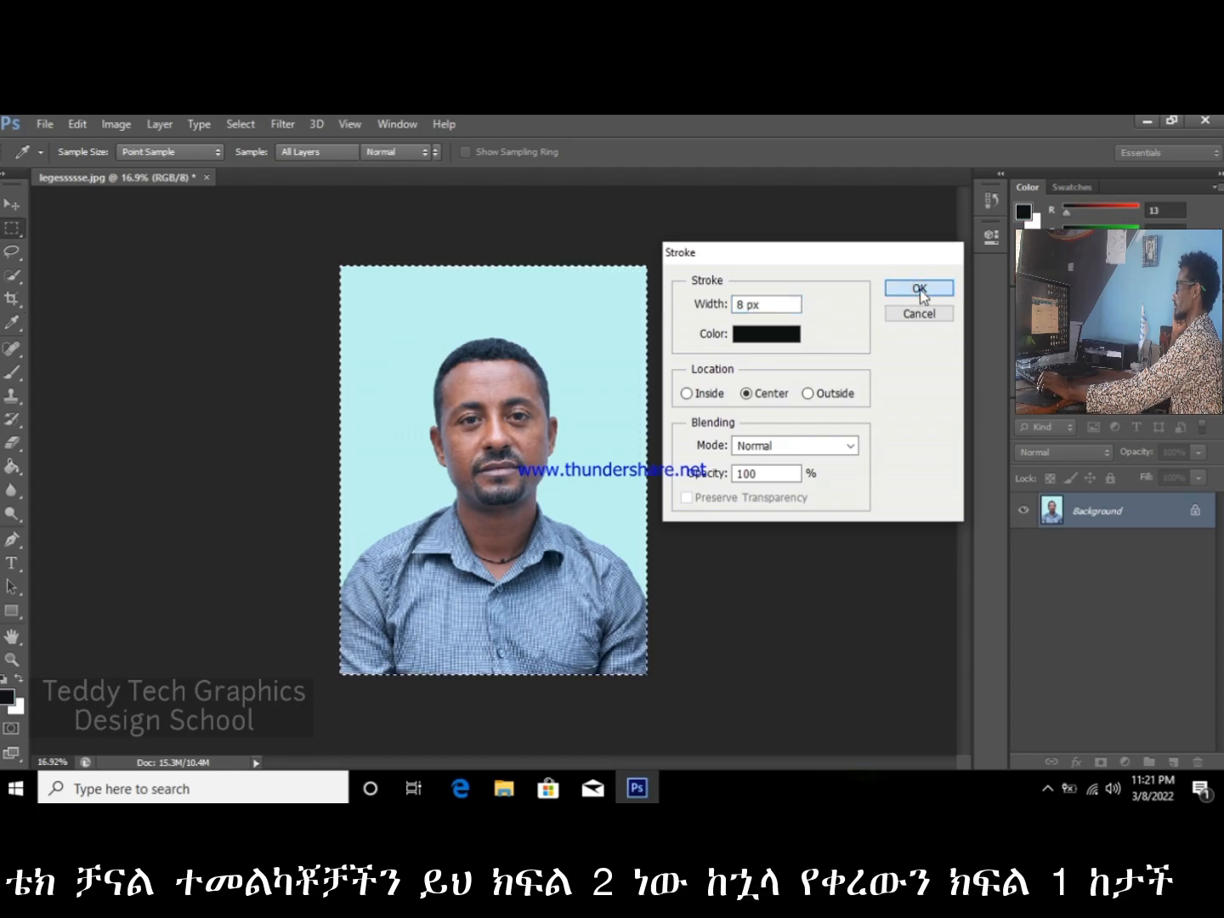
Step: Clear the selection around the stroked photo
right_click(552, 370)
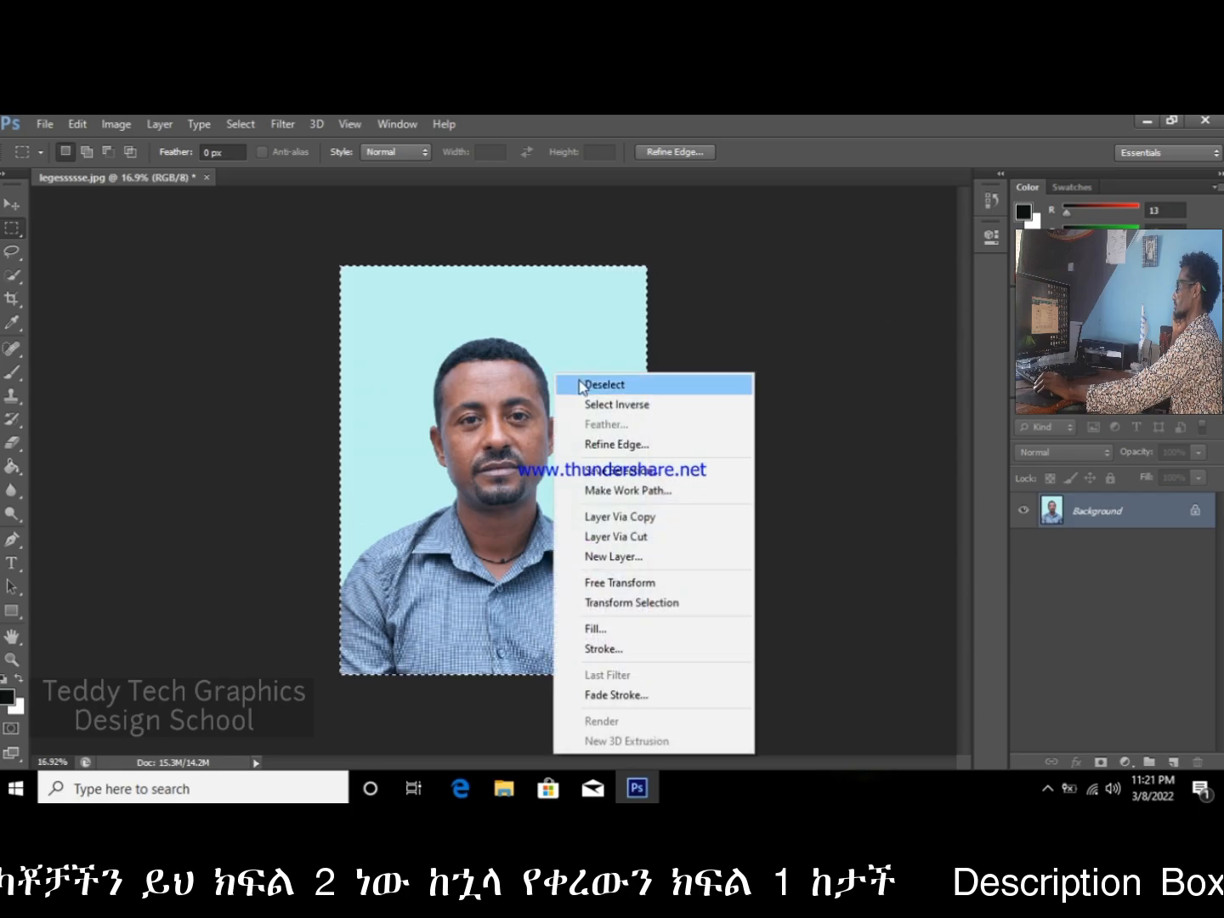
left_click(494, 324)
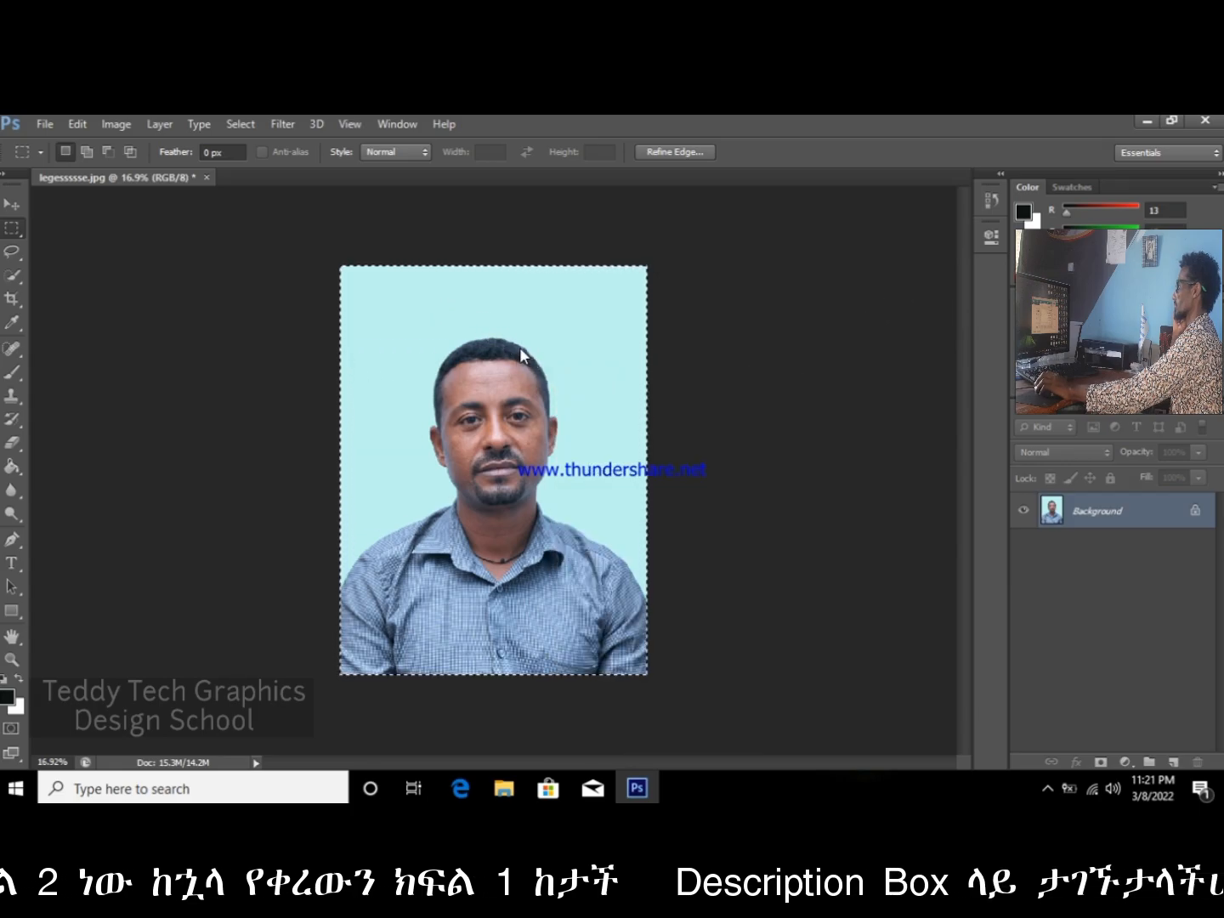
right_click(519, 348)
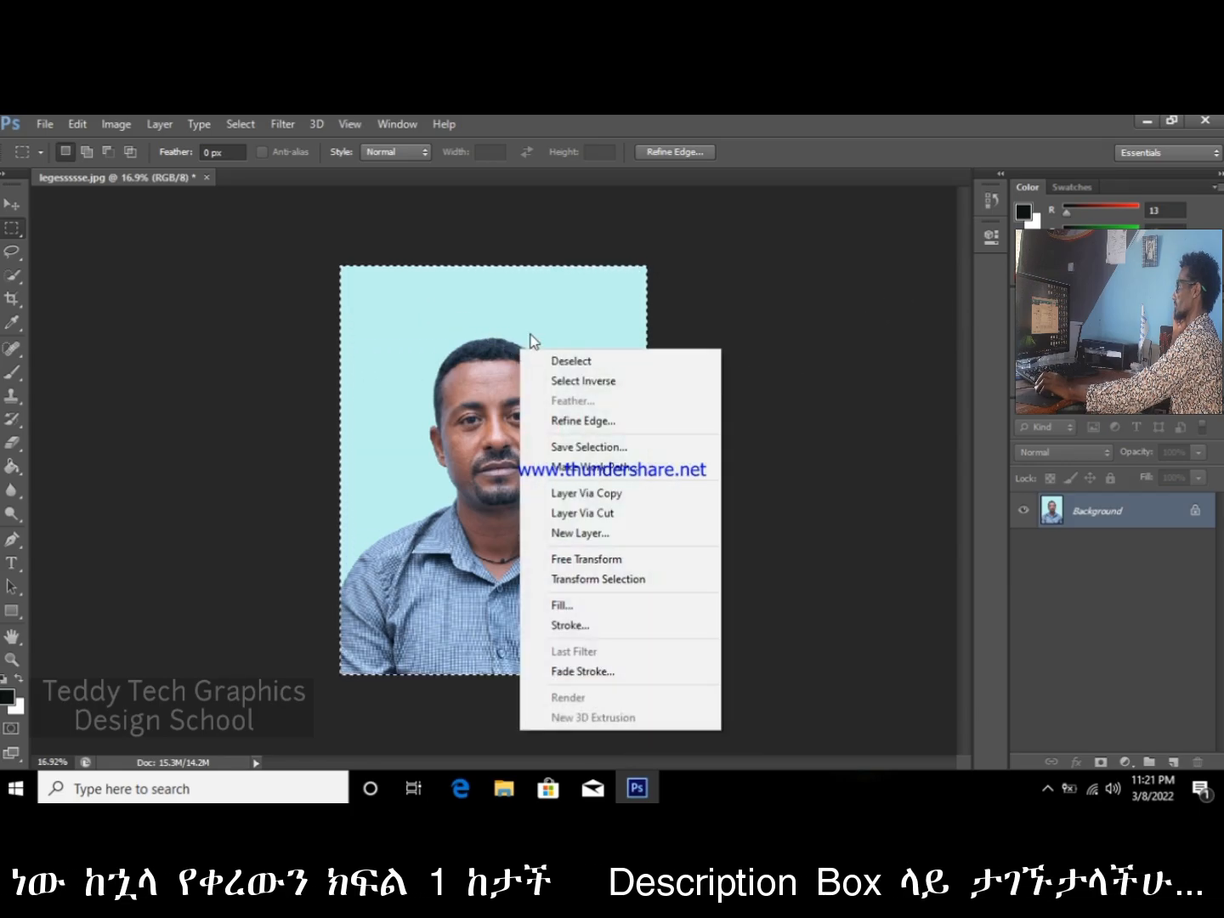
left_click(588, 362)
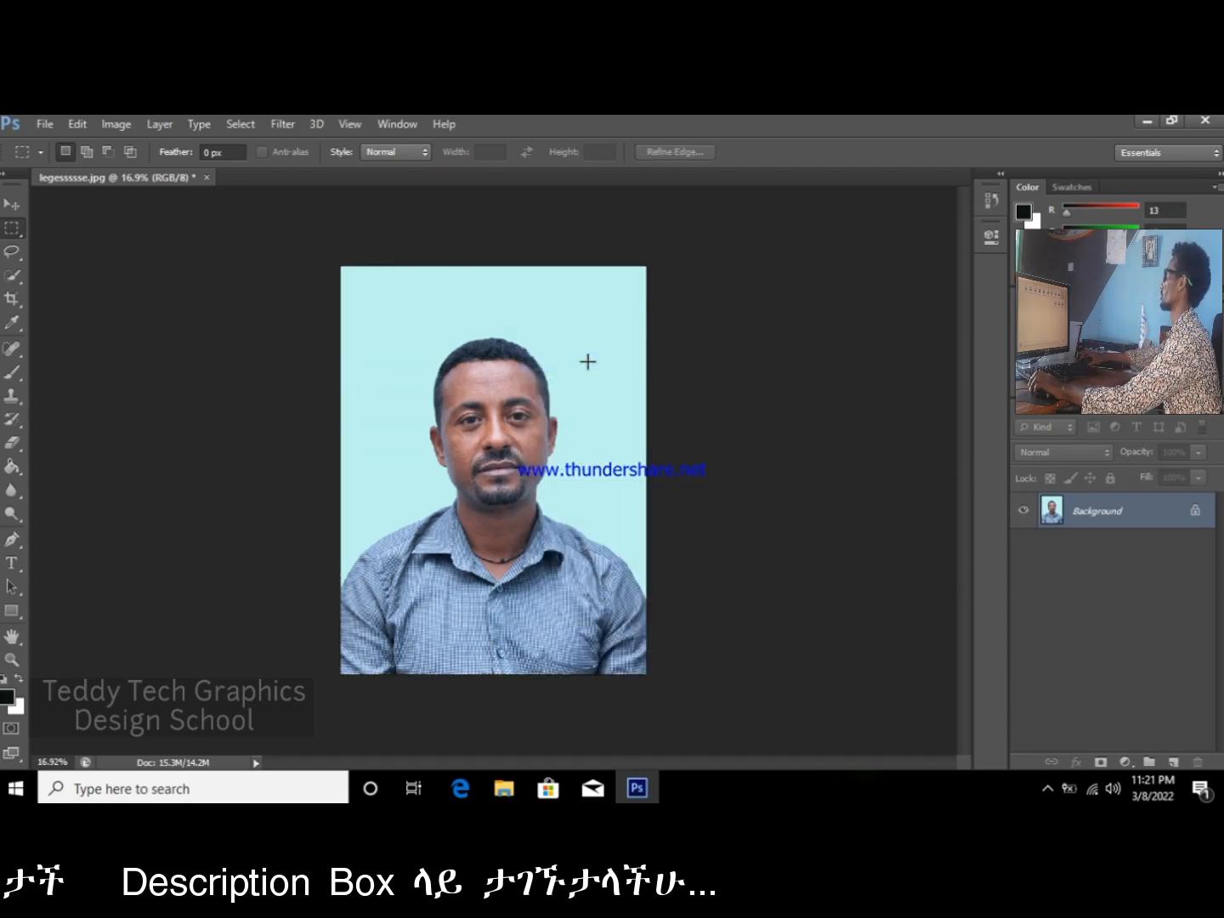
left_click_drag(327, 265, 713, 697)
right_click(578, 510)
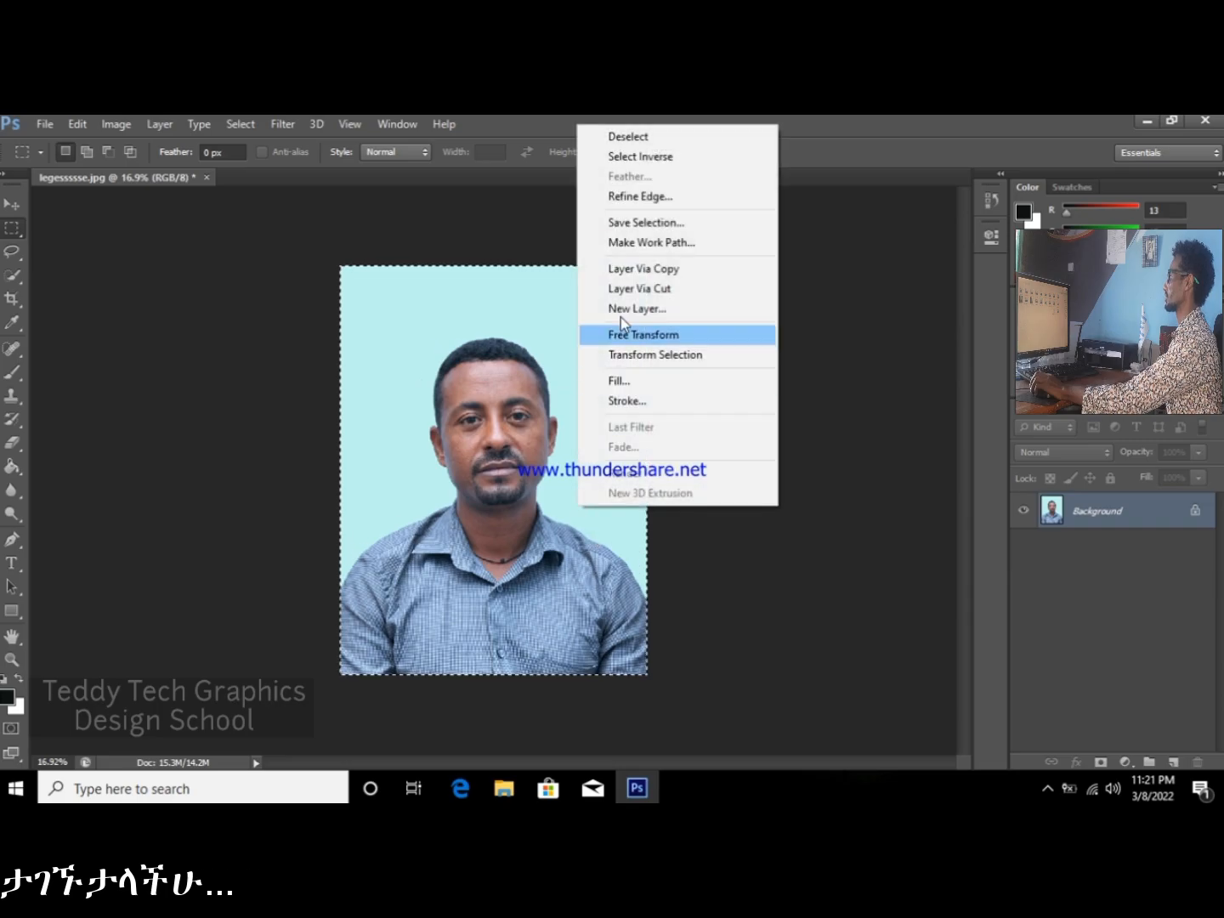
left_click(633, 137)
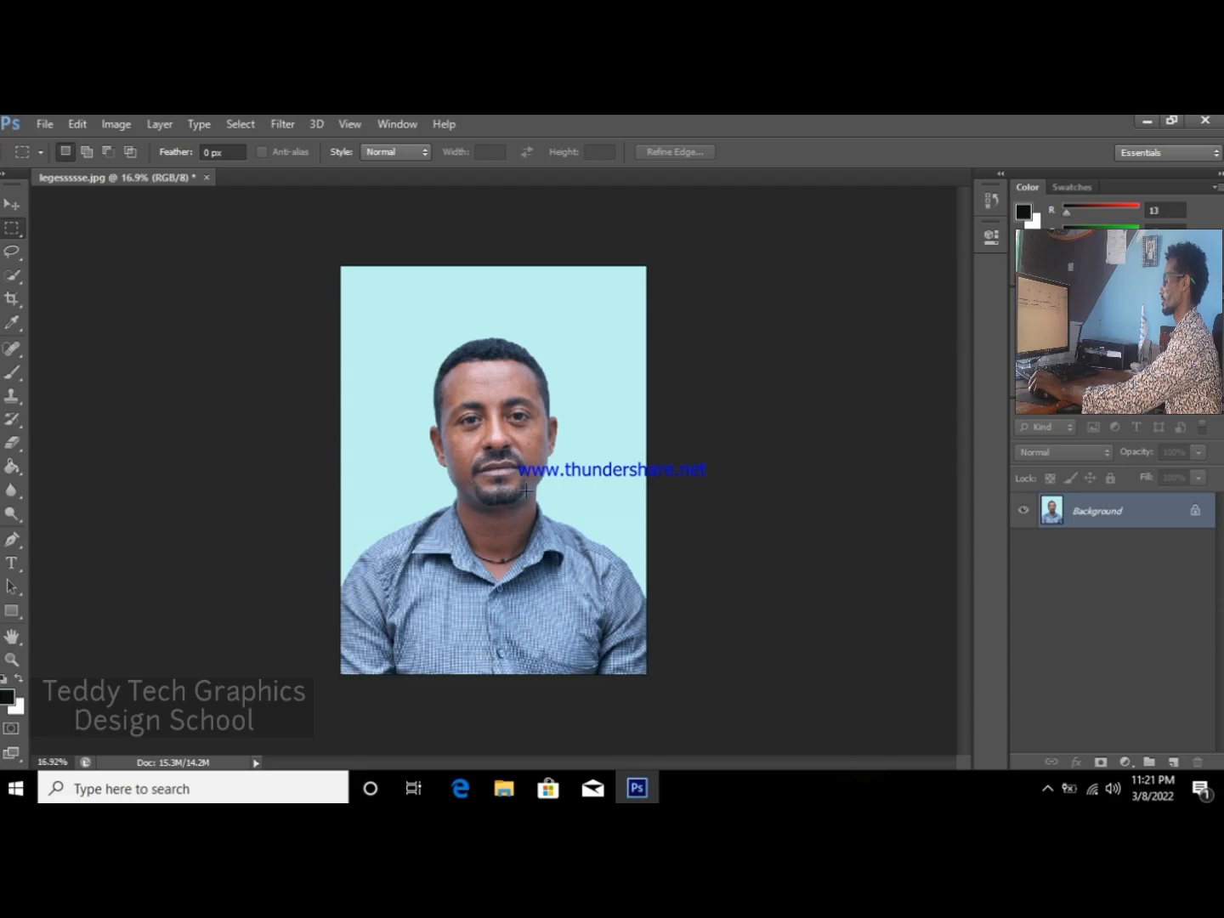
scroll(524, 488, "up", 2)
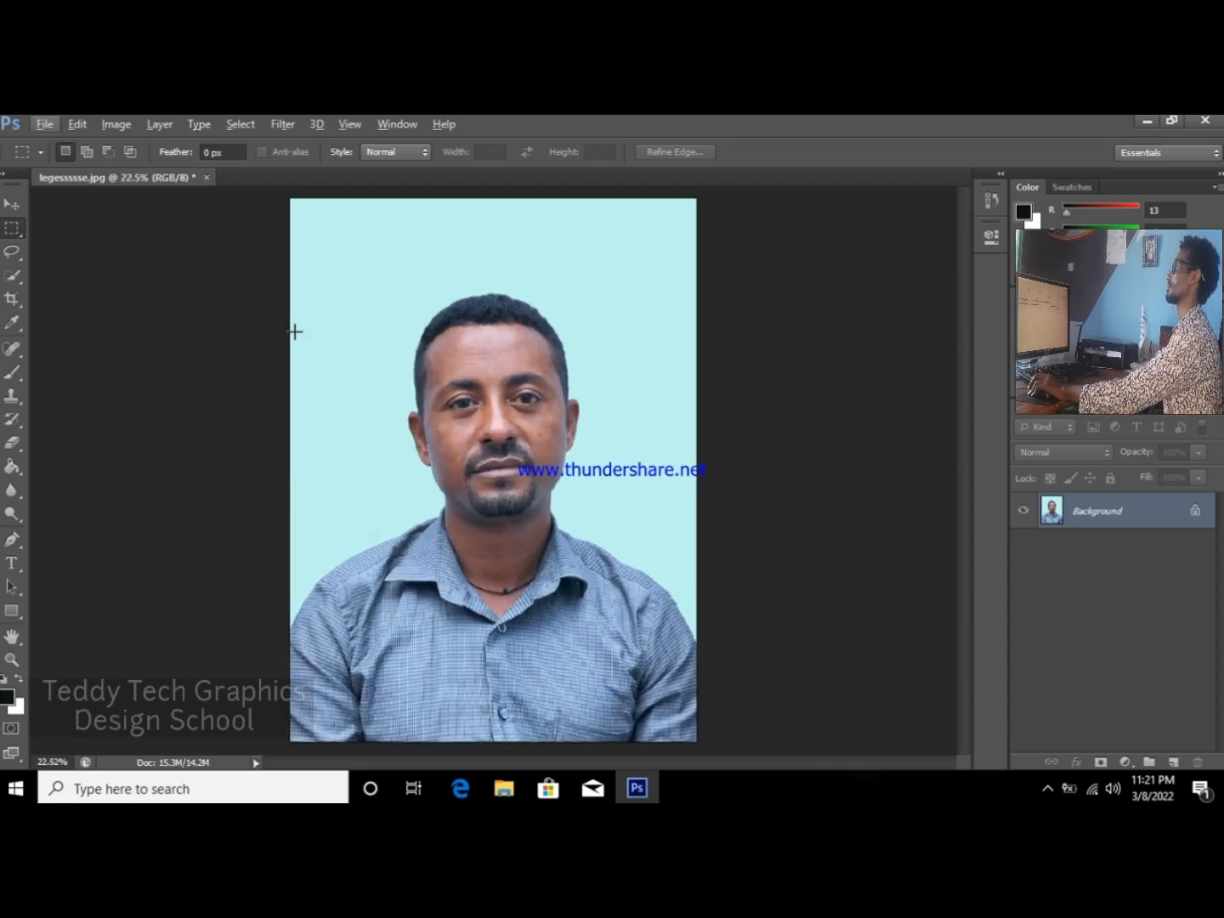
scroll(451, 597, "down", 1)
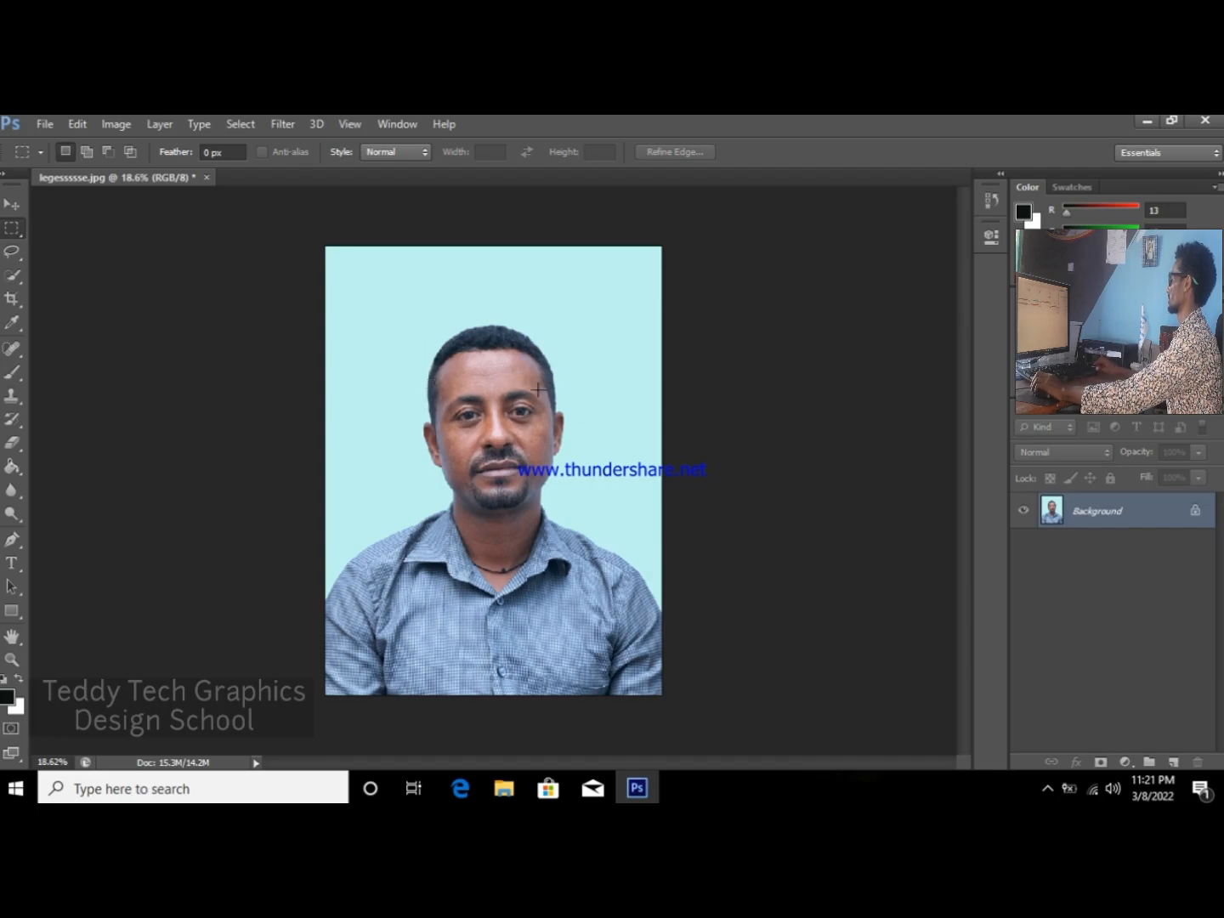
scroll(539, 393, "up", 2)
scroll(537, 400, "down", 1)
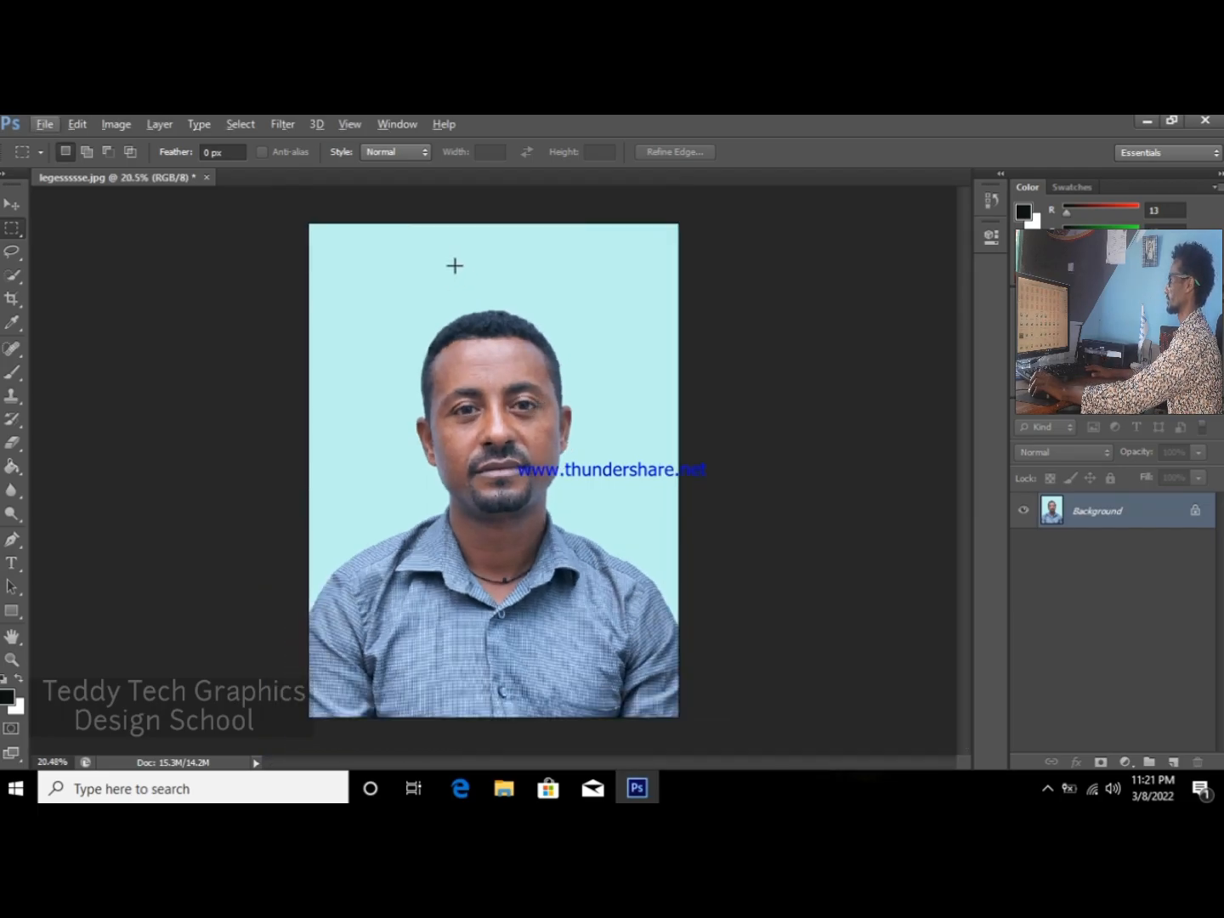
Step: Start a new document with its dimensions in centimeters and its resolution in pixels/centimeter
left_click(49, 127)
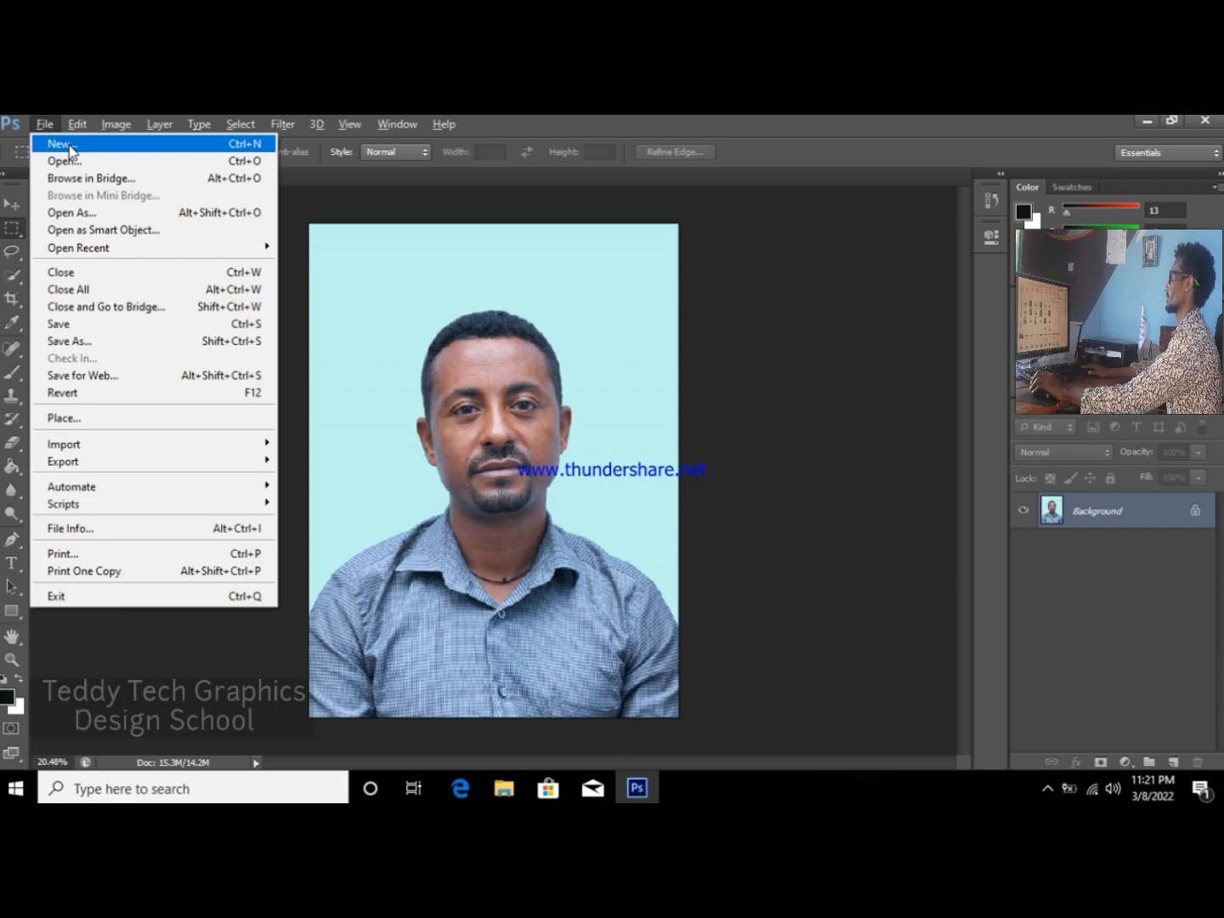
left_click(68, 145)
left_click_drag(539, 249, 760, 237)
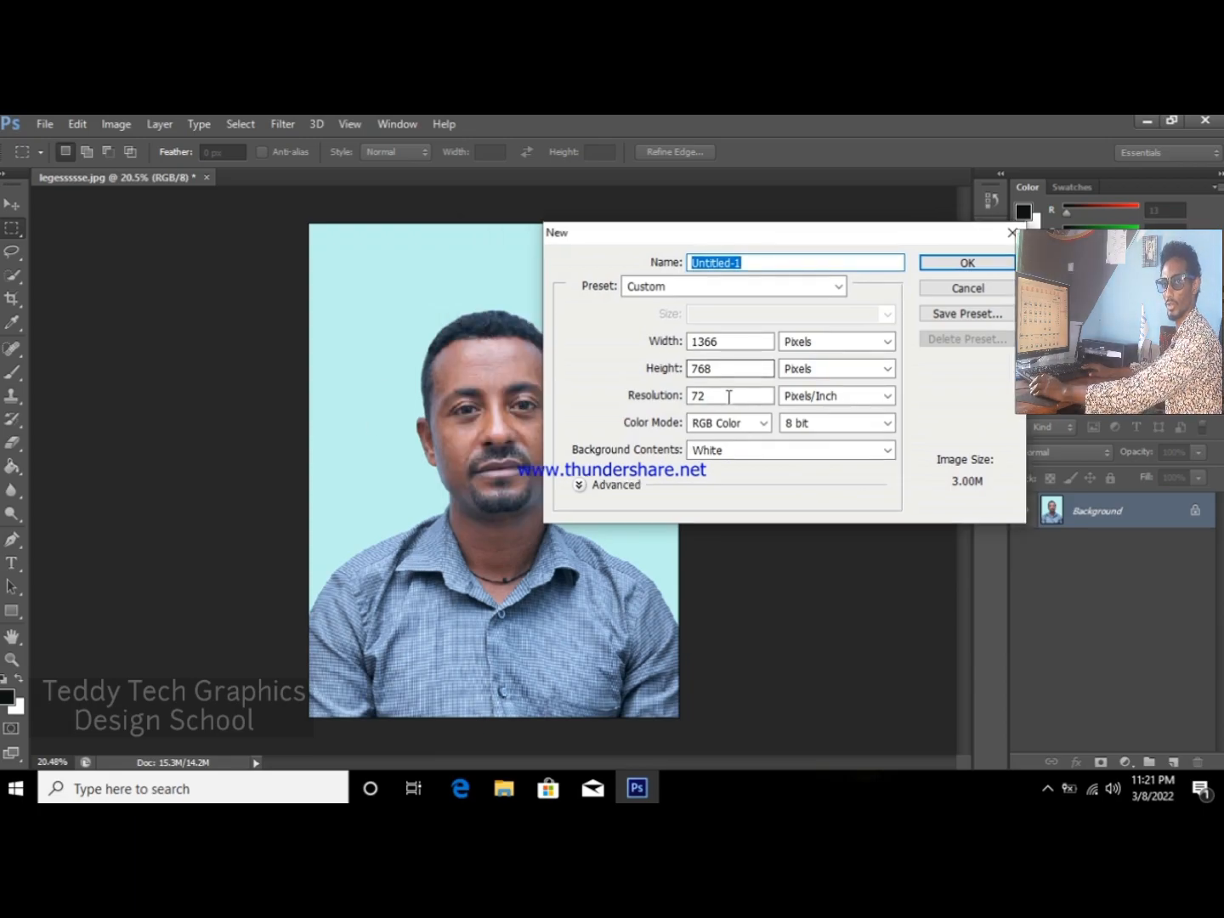
left_click(818, 369)
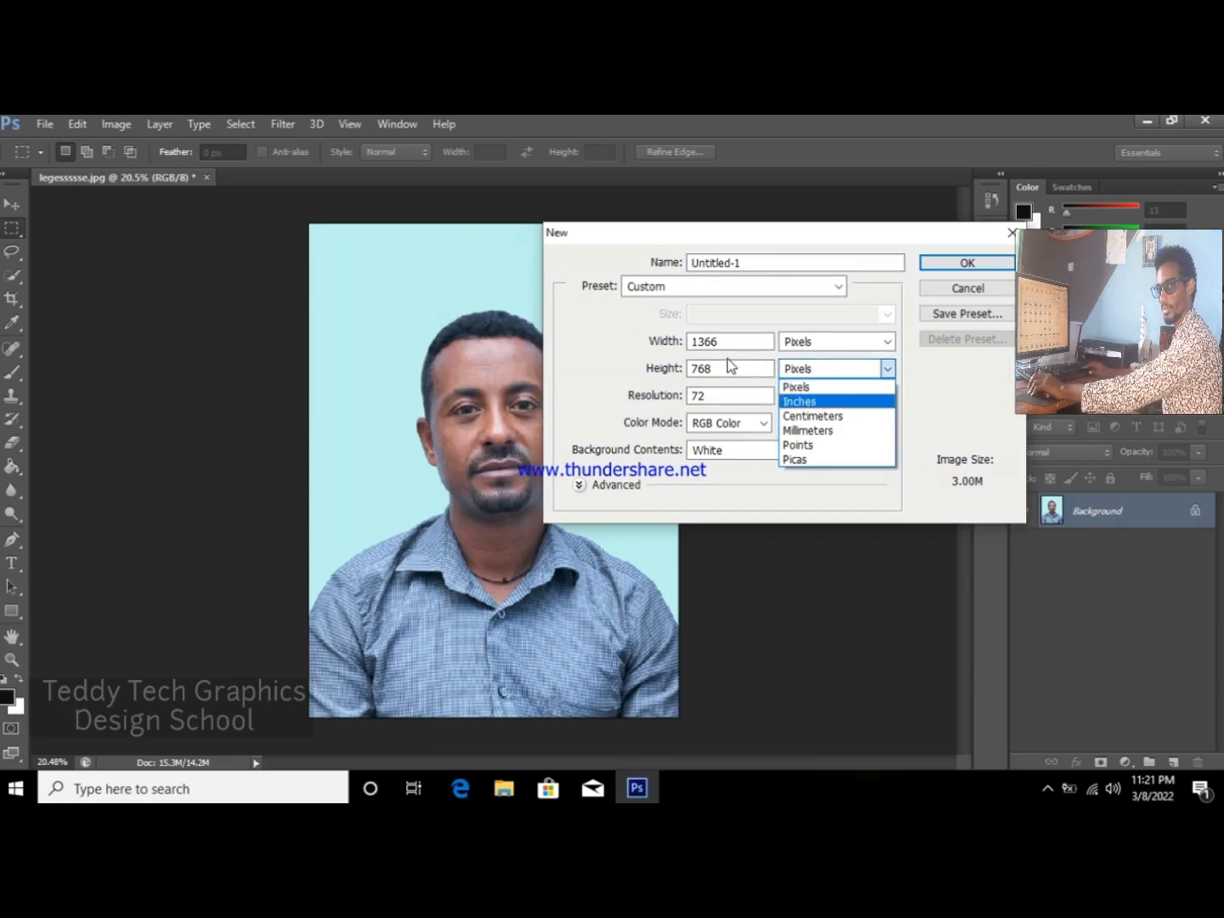
left_click(829, 416)
left_click(853, 397)
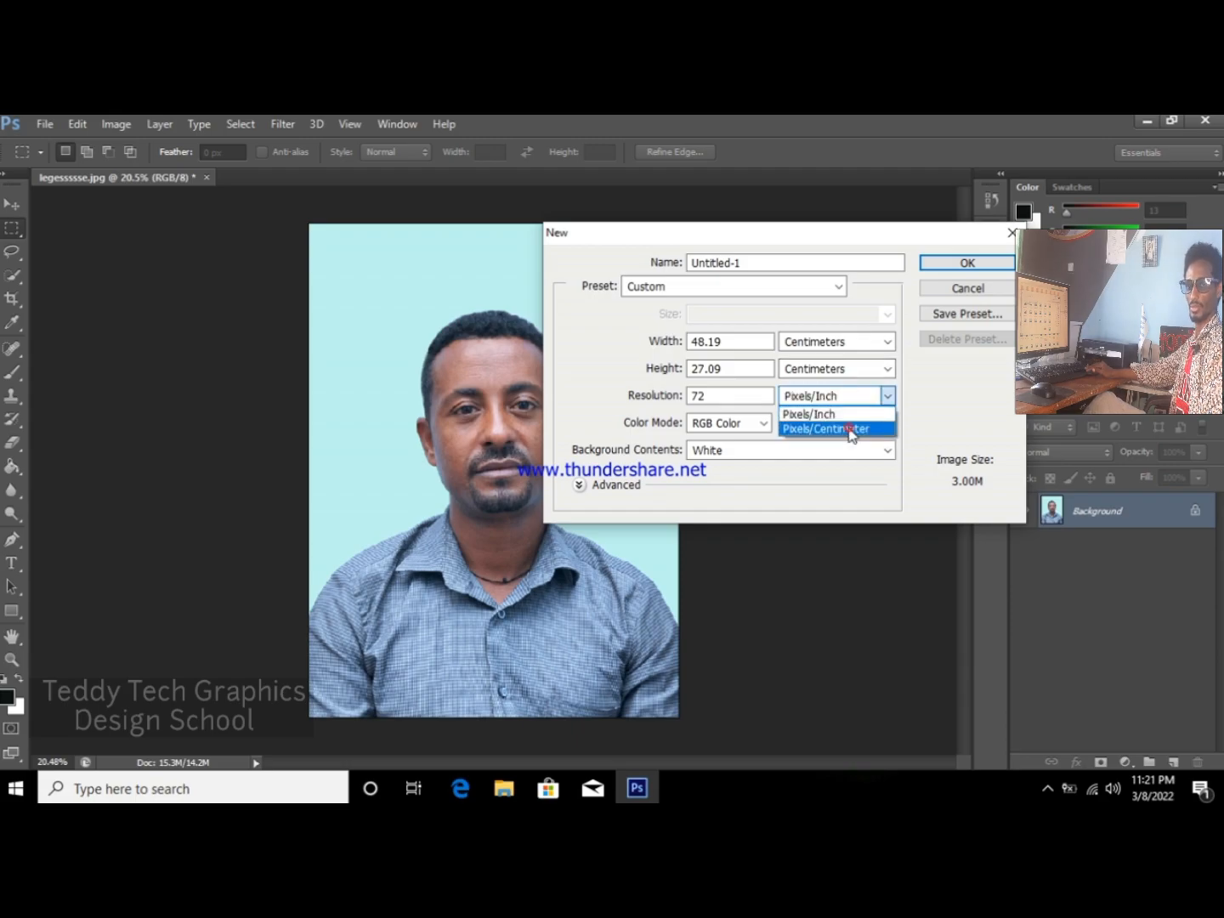
left_click(855, 429)
Step: Set the new document's size to 10 cm wide by 15 cm high at a resolution of 300 pixels/centimeter
left_click_drag(746, 237, 689, 245)
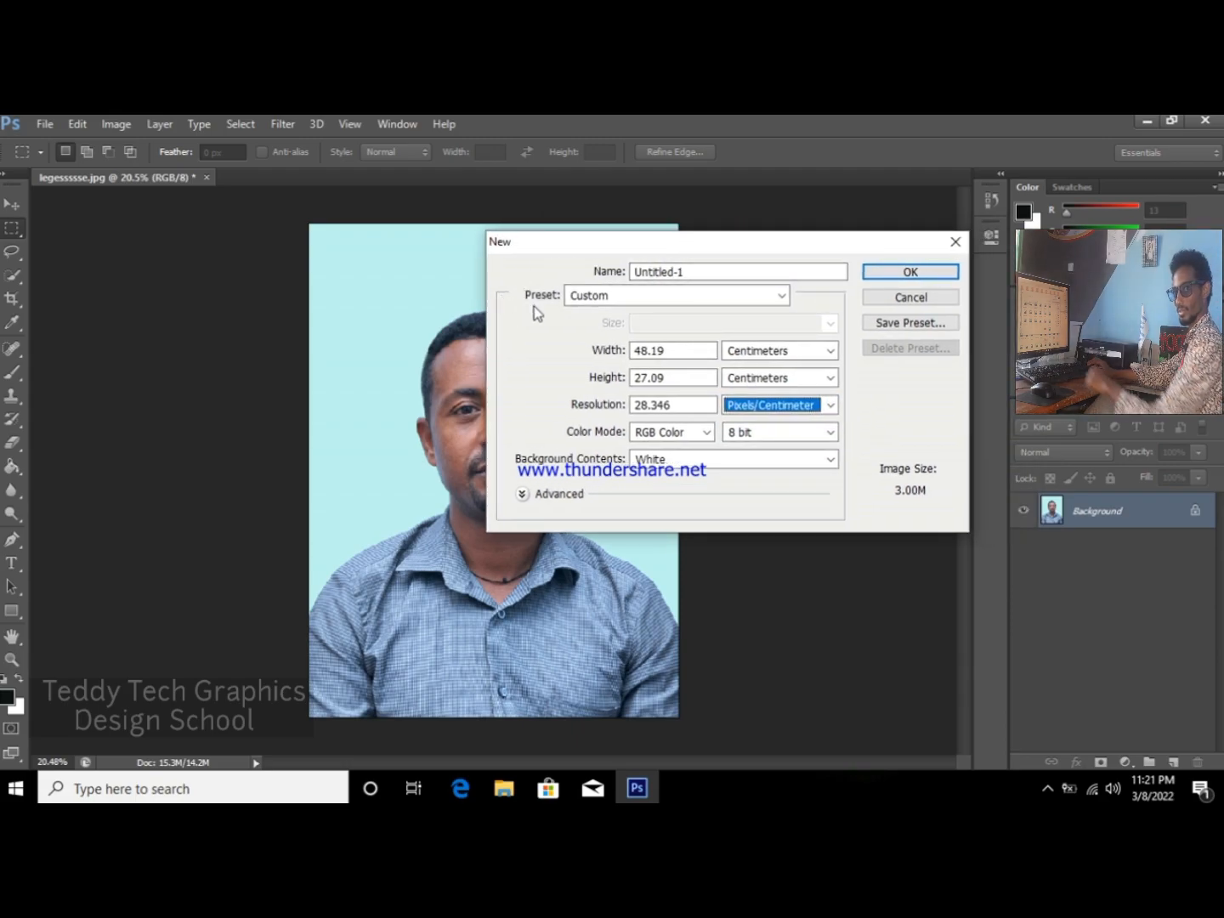
left_click(625, 355)
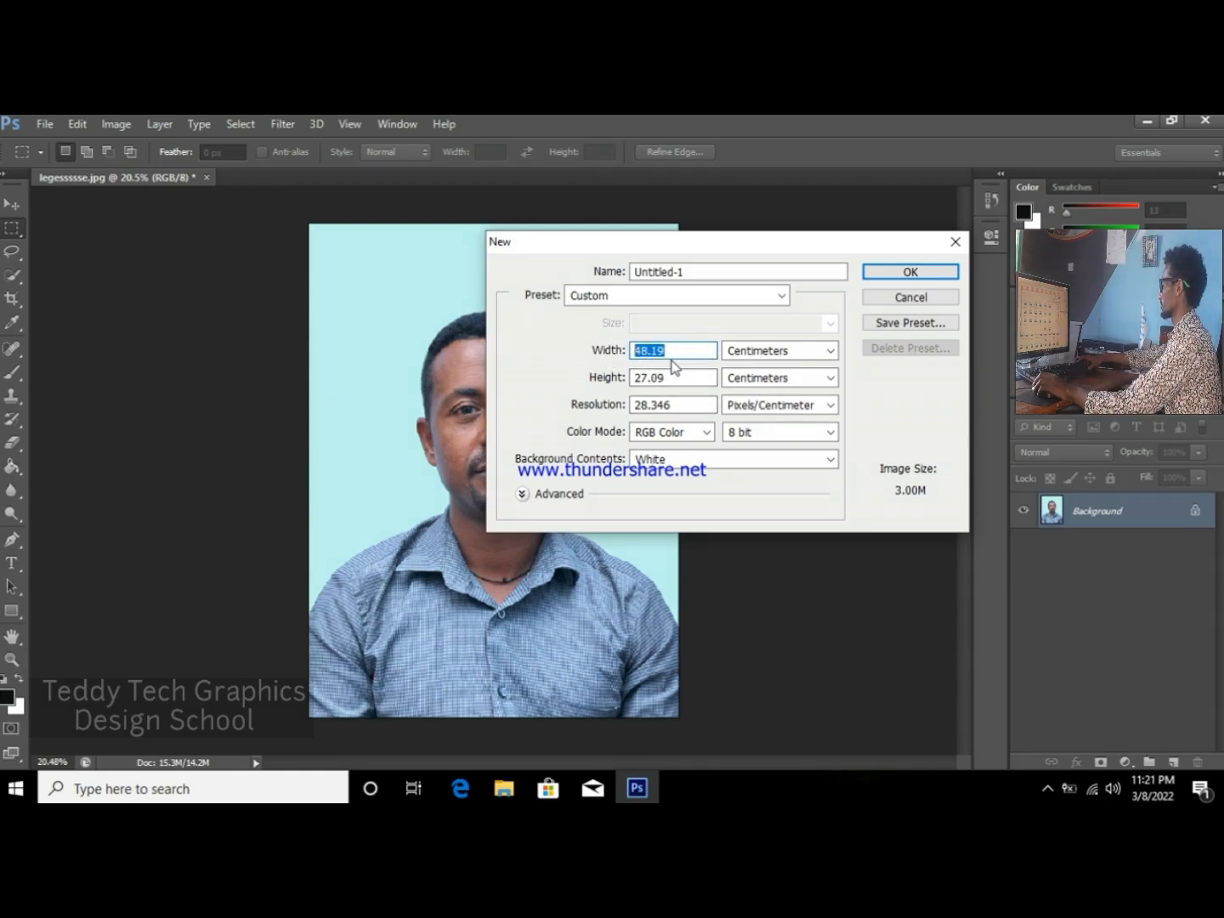
type("10")
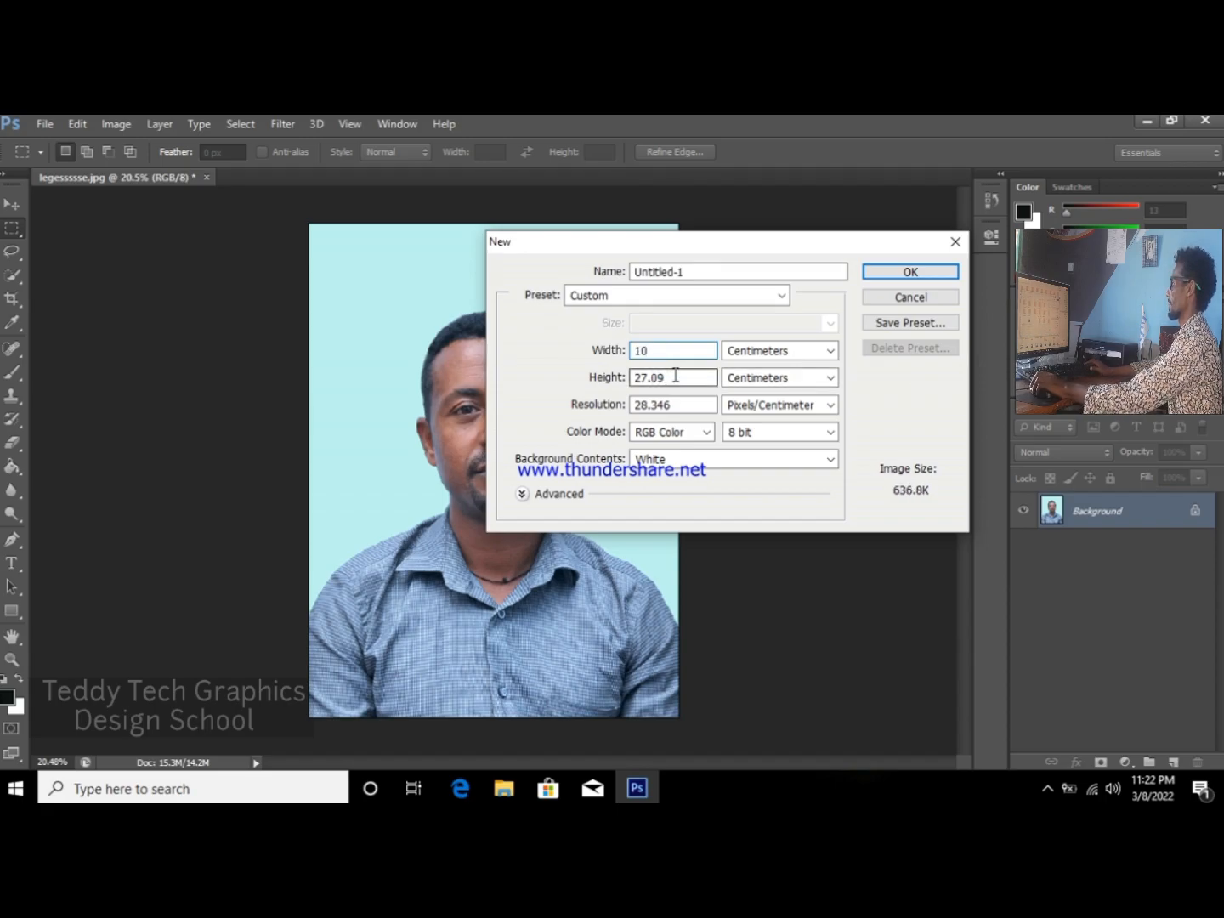
key("Tab")
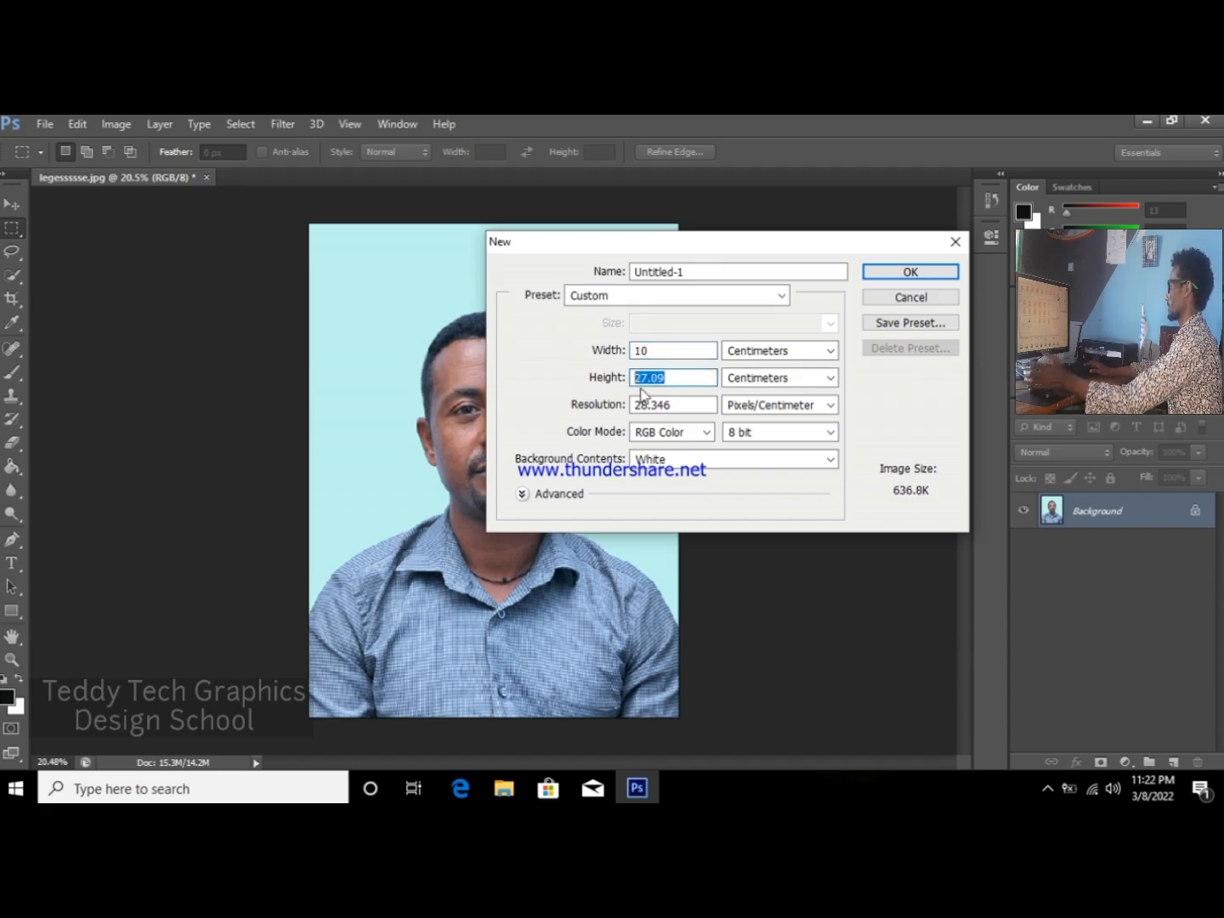
type("15")
key("Tab")
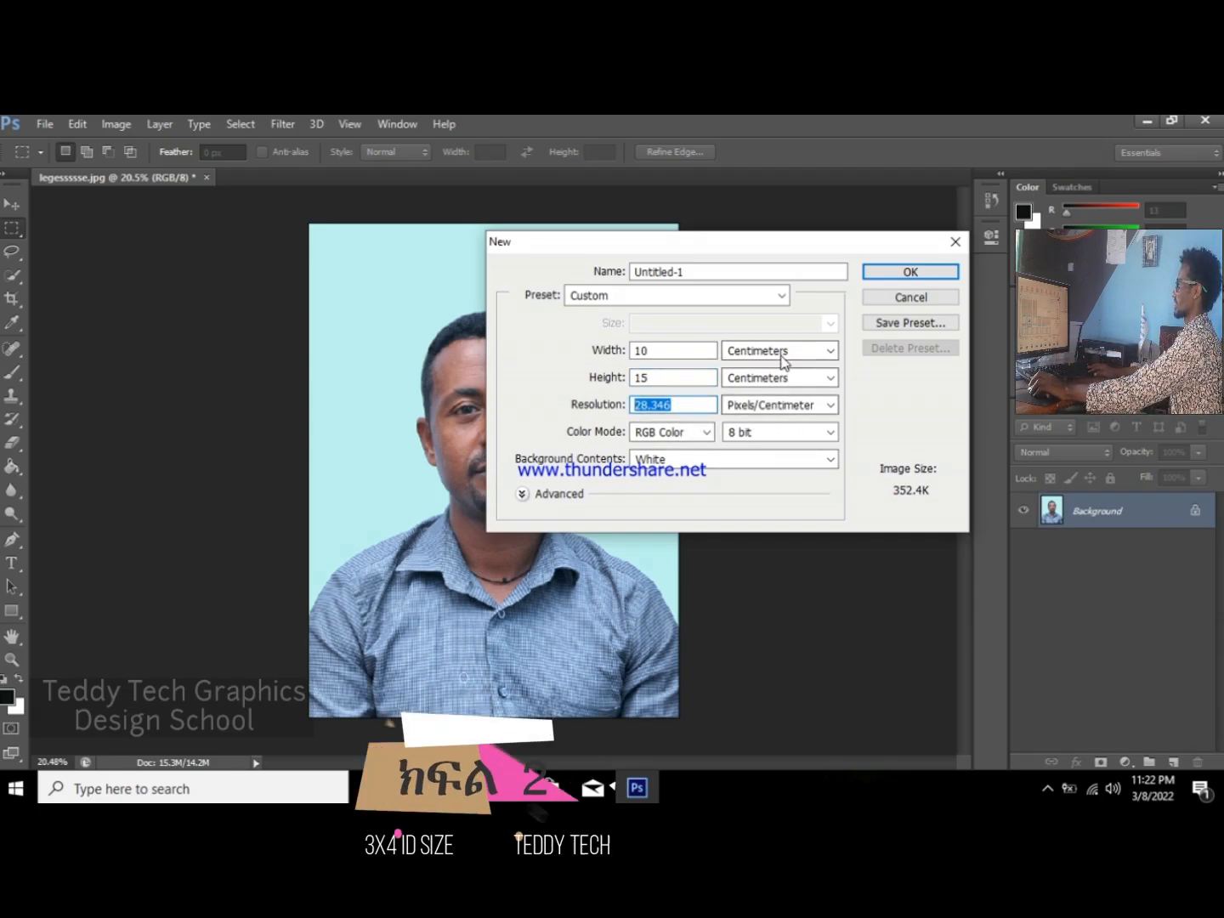
type("3")
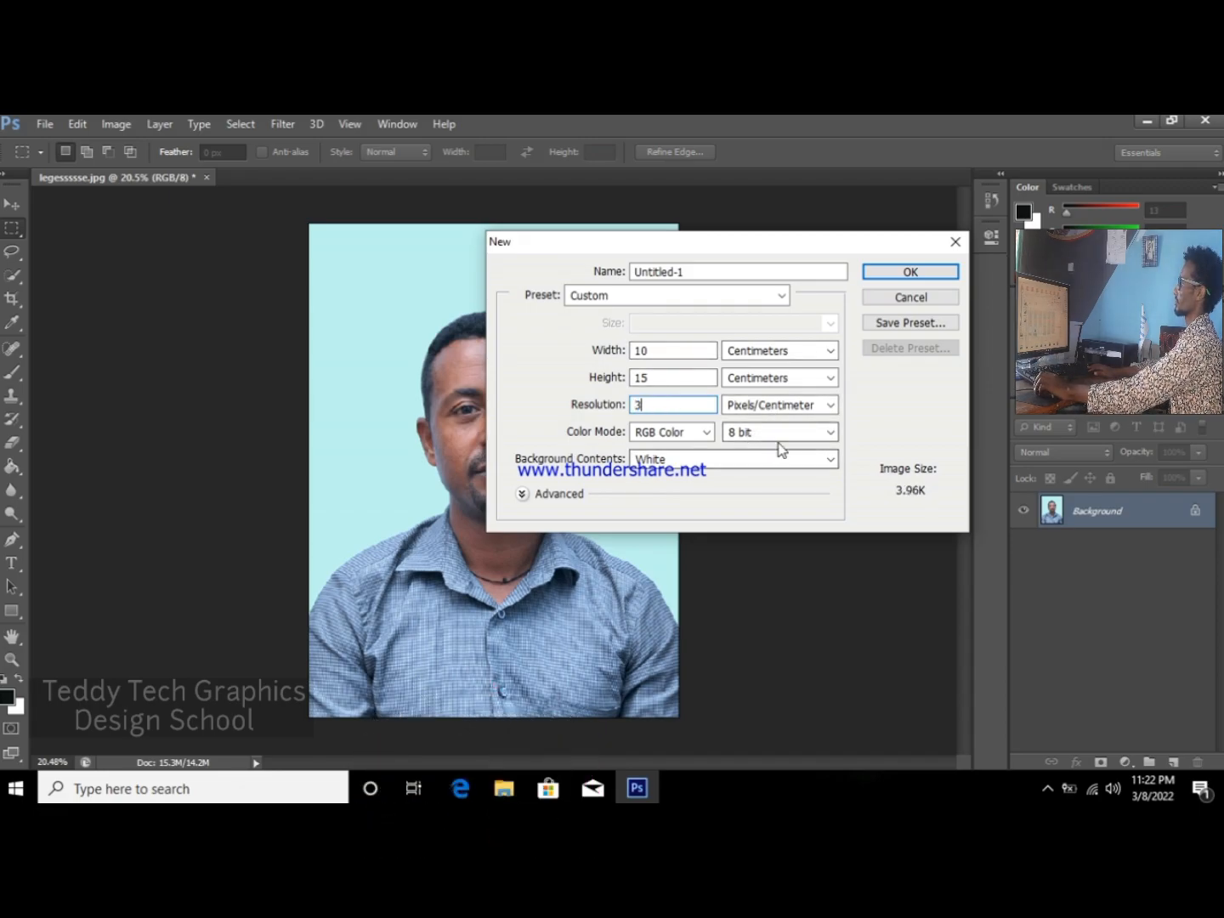
type("00")
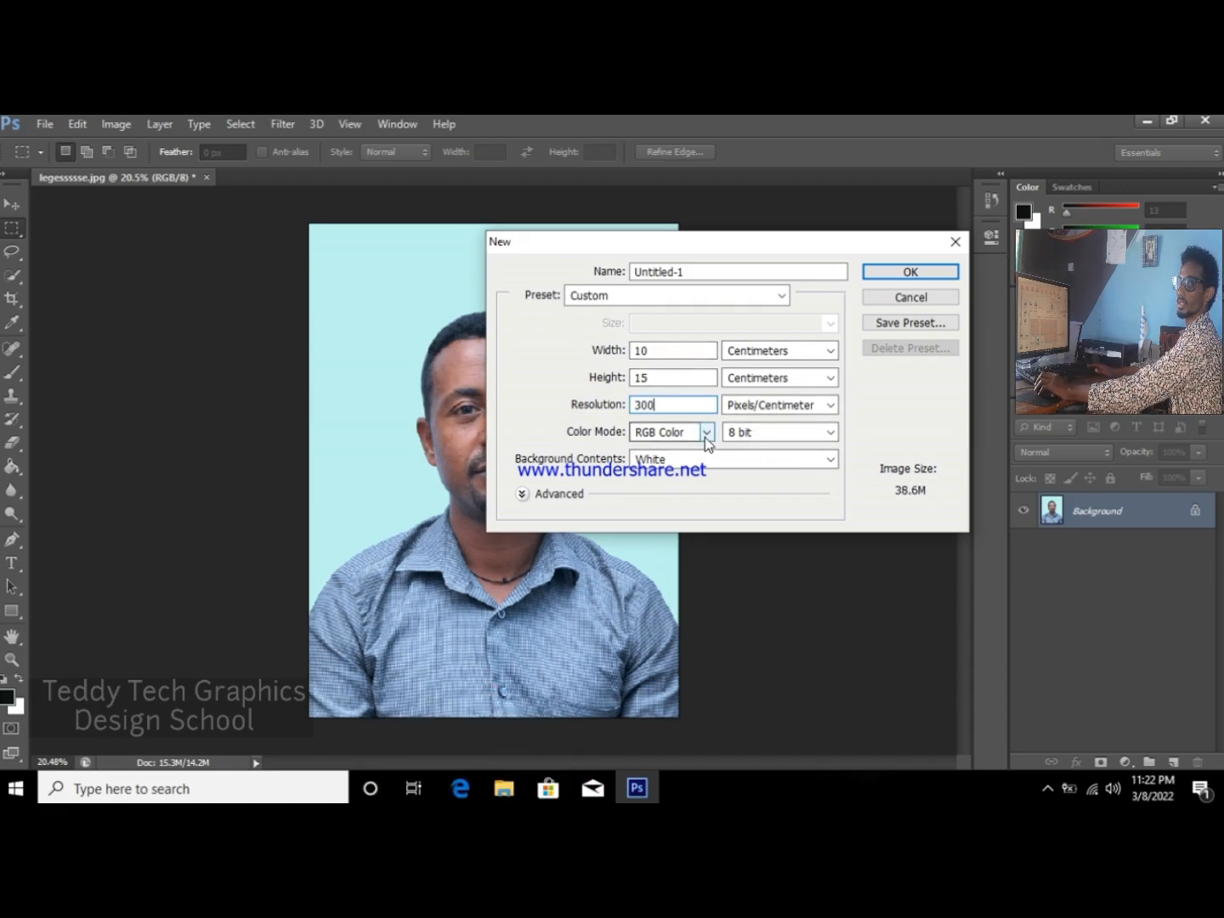
Step: Choose 8 bit colour depth and white background contents, and create the document
left_click(776, 433)
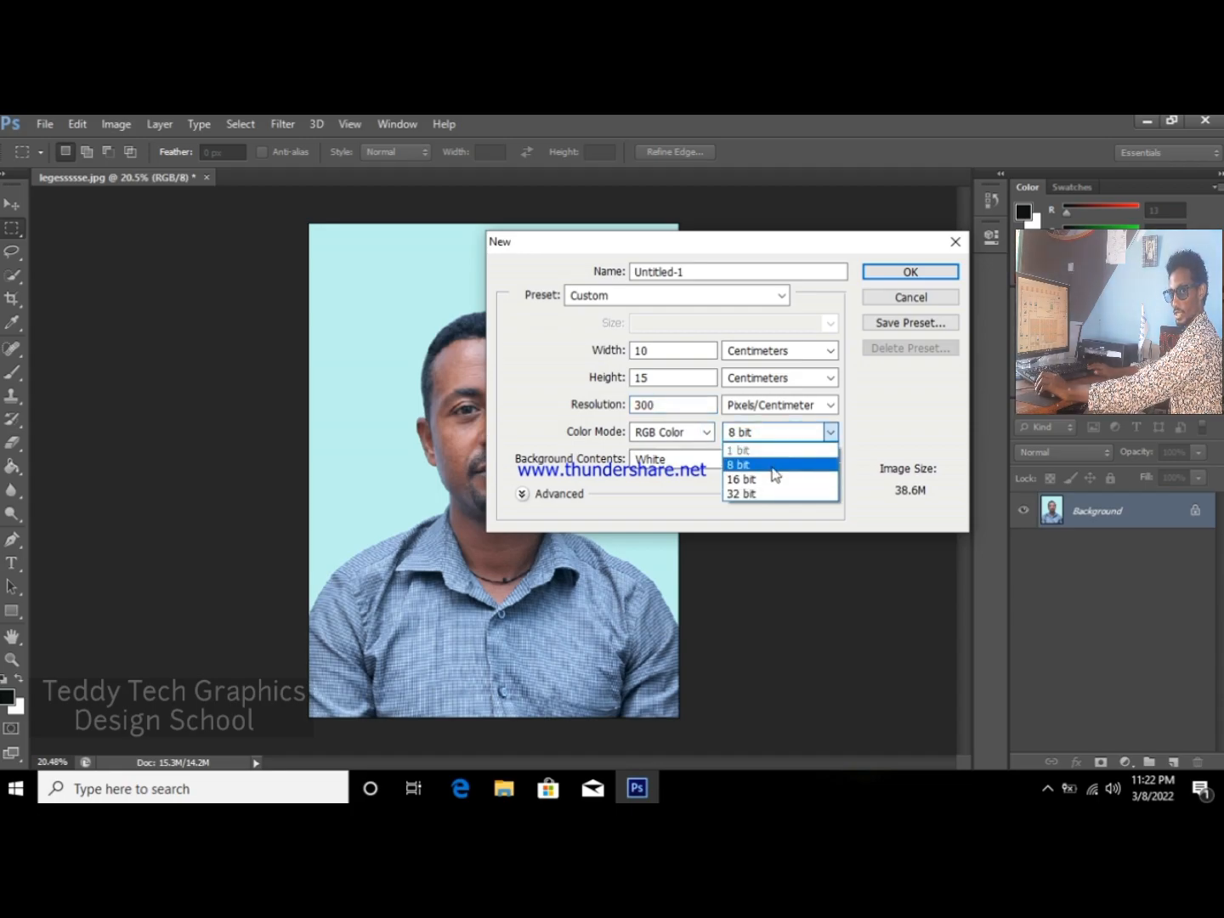
left_click(773, 465)
left_click(684, 462)
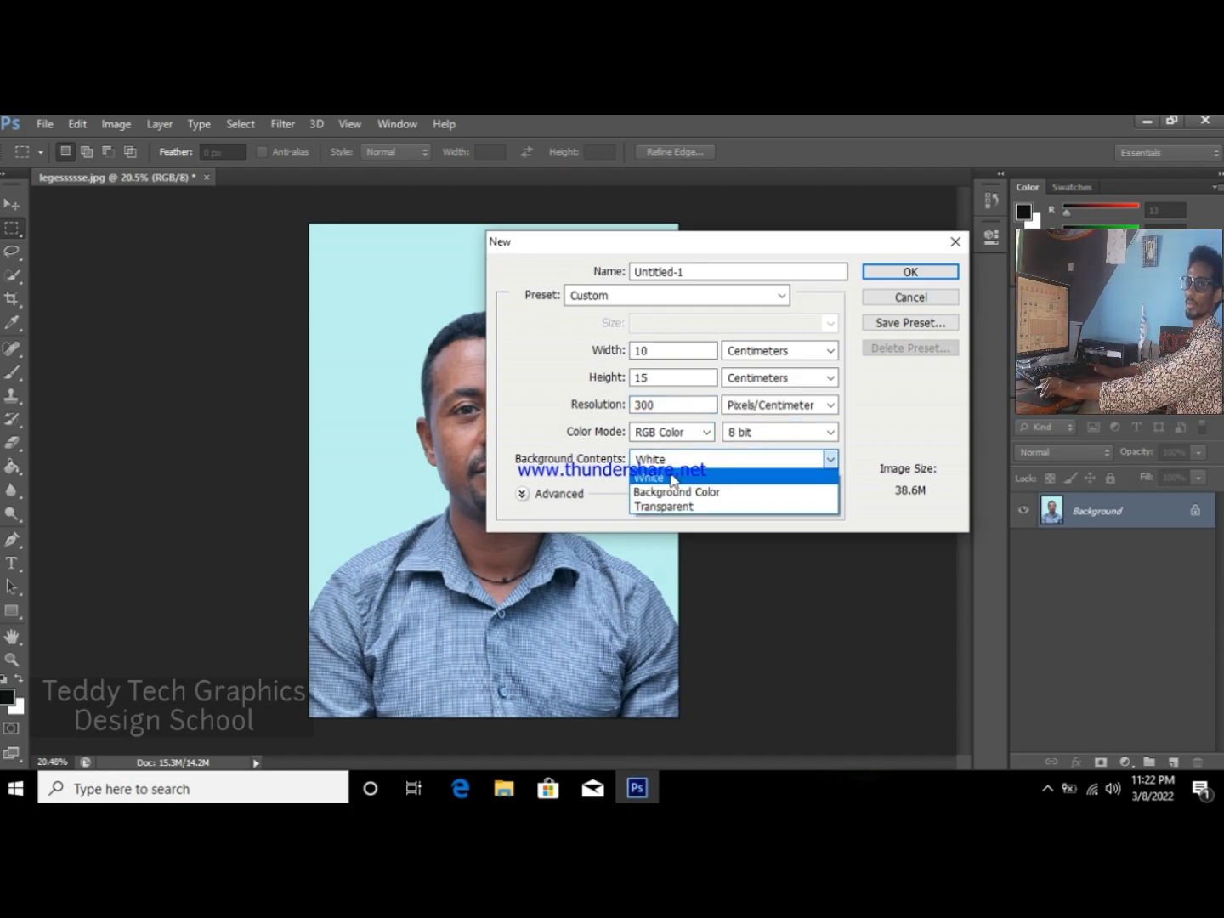
left_click(653, 479)
left_click(926, 276)
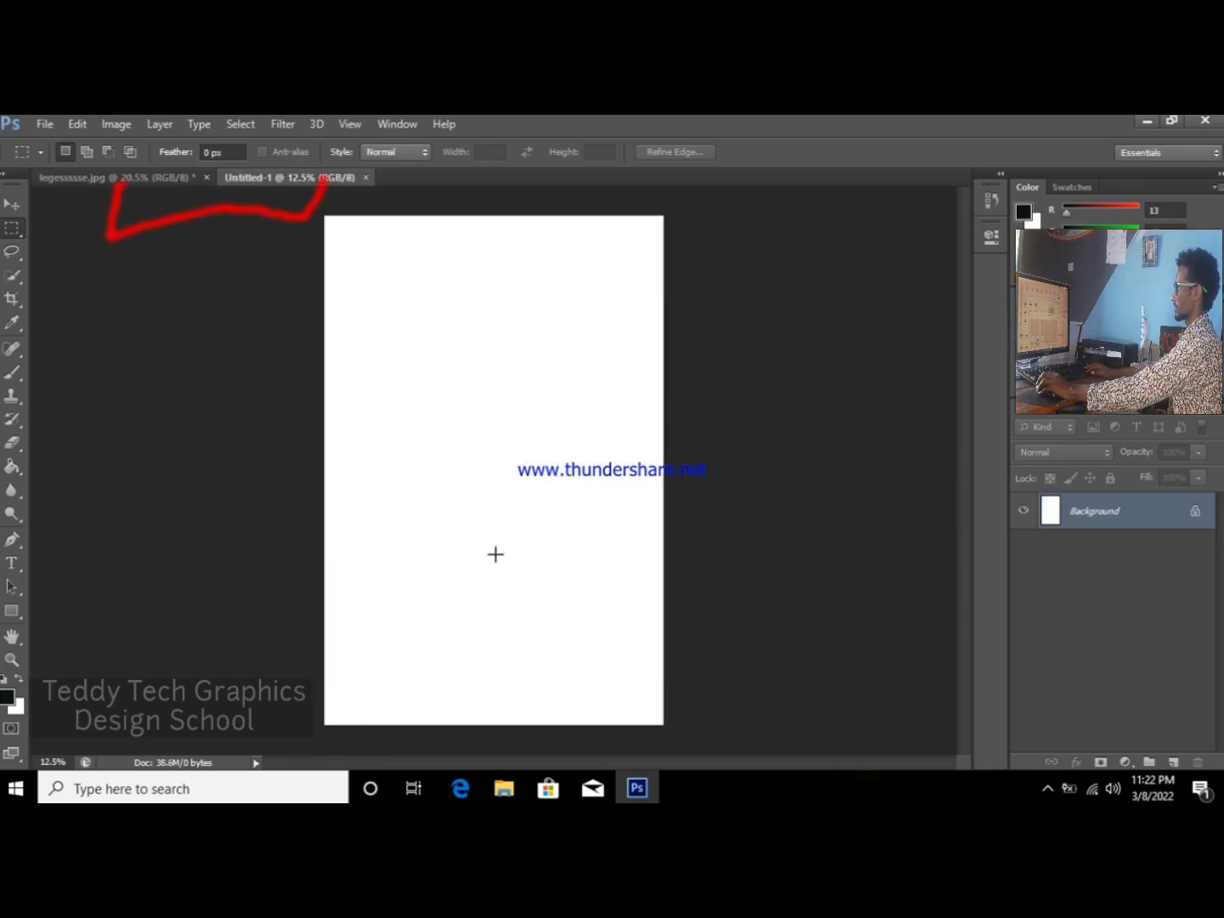
Step: Undock the ID photo document into a floating window over the blank 10 x 15 cm document
left_click(157, 177)
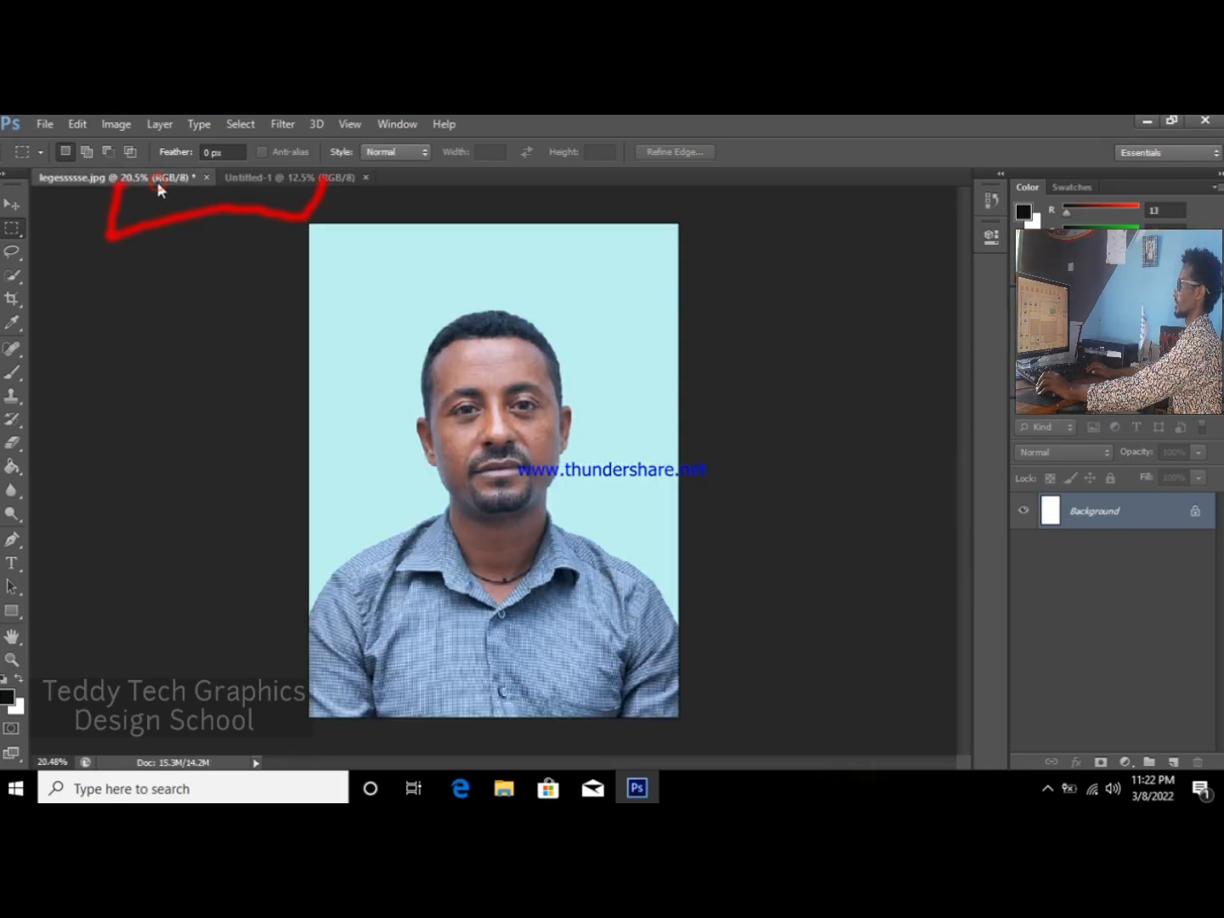
left_click(276, 178)
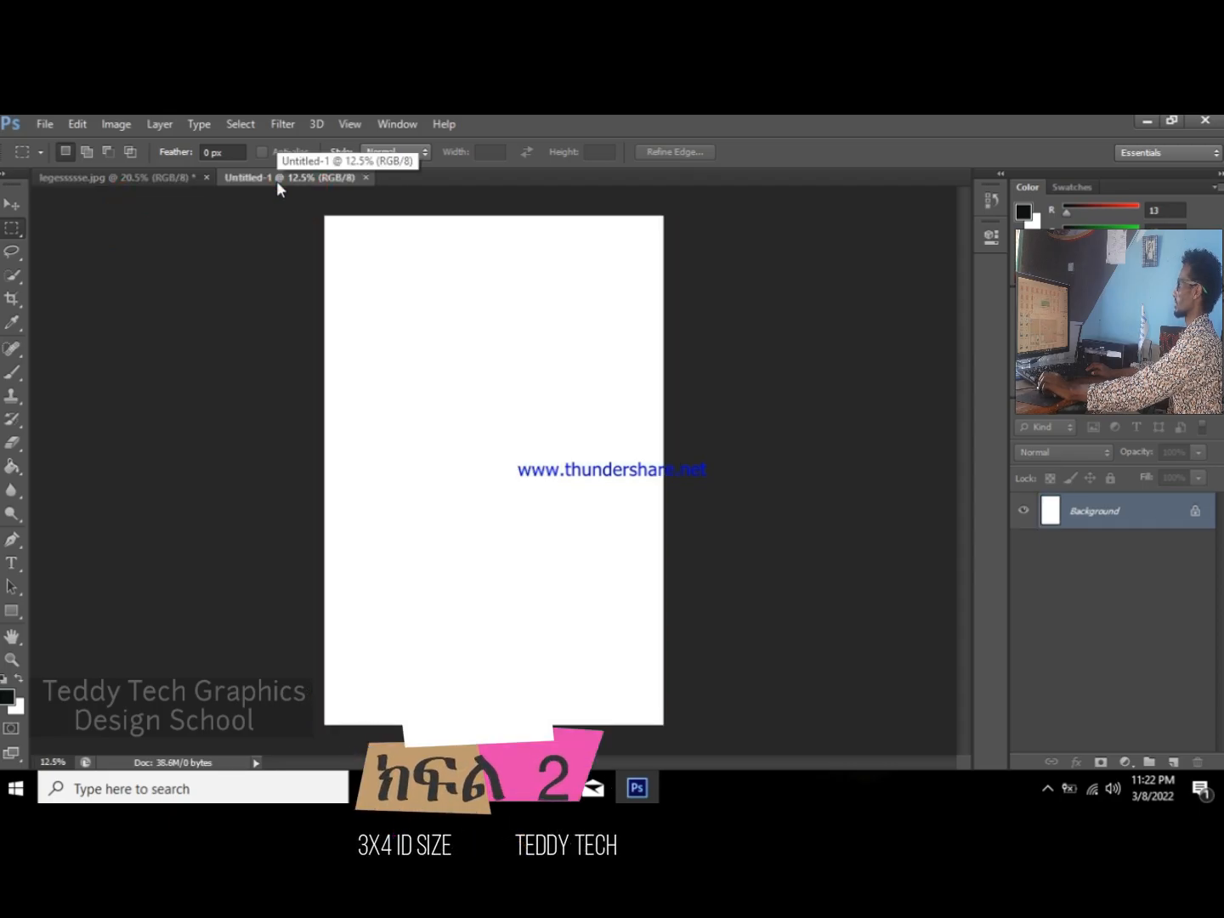
left_click(138, 180)
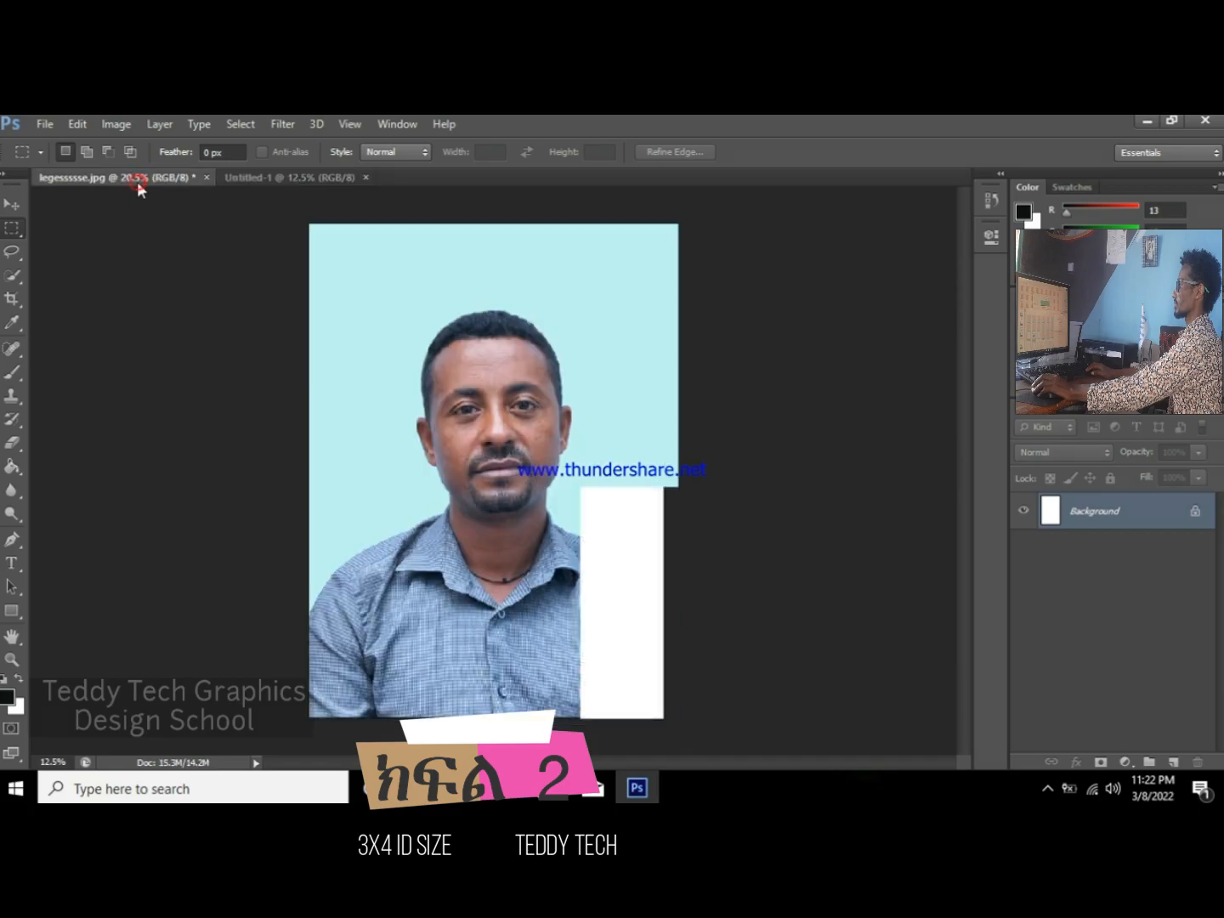
left_click(263, 178)
left_click_drag(140, 181, 702, 509)
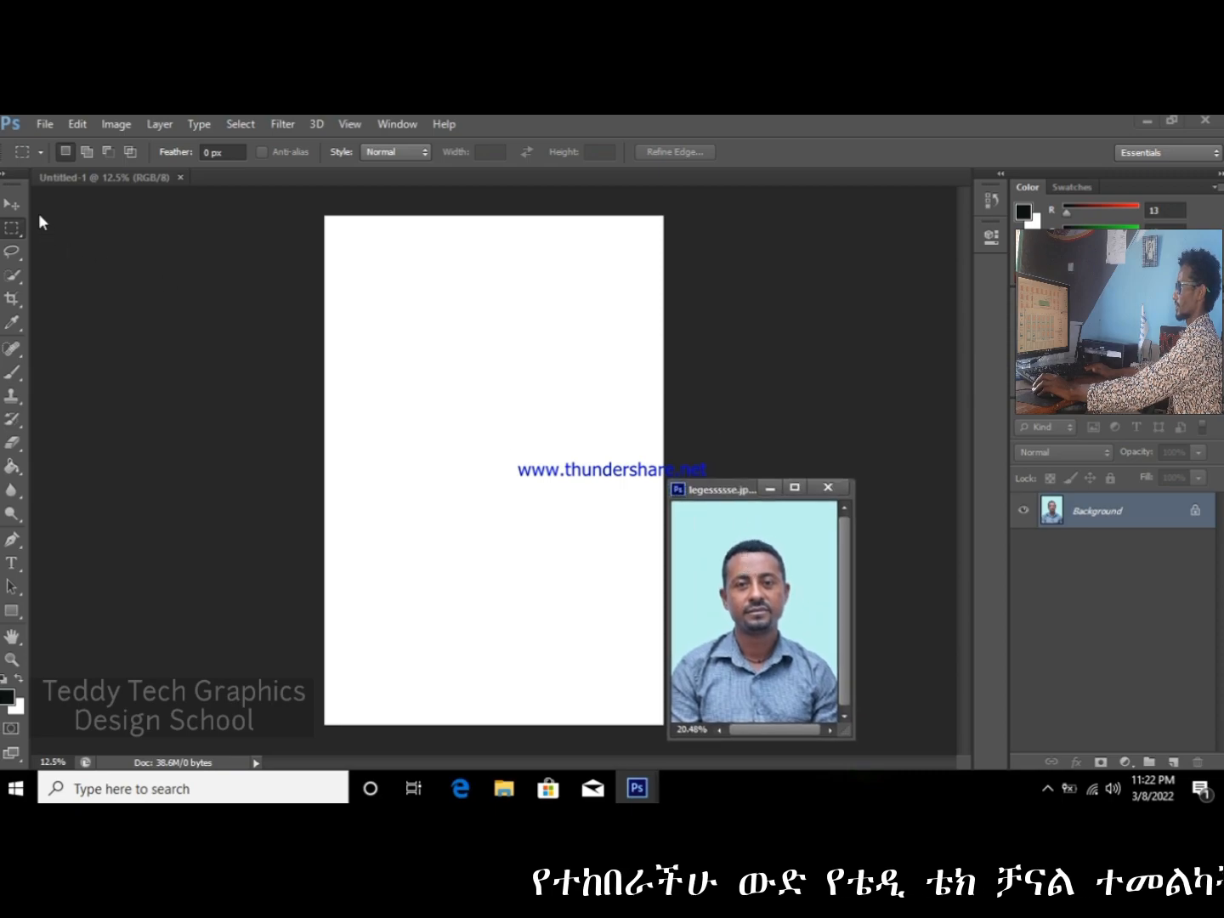
Step: Copy the ID photo into the blank document with the Move tool and place it in the page's upper-left corner
key("v")
left_click_drag(745, 577, 475, 364)
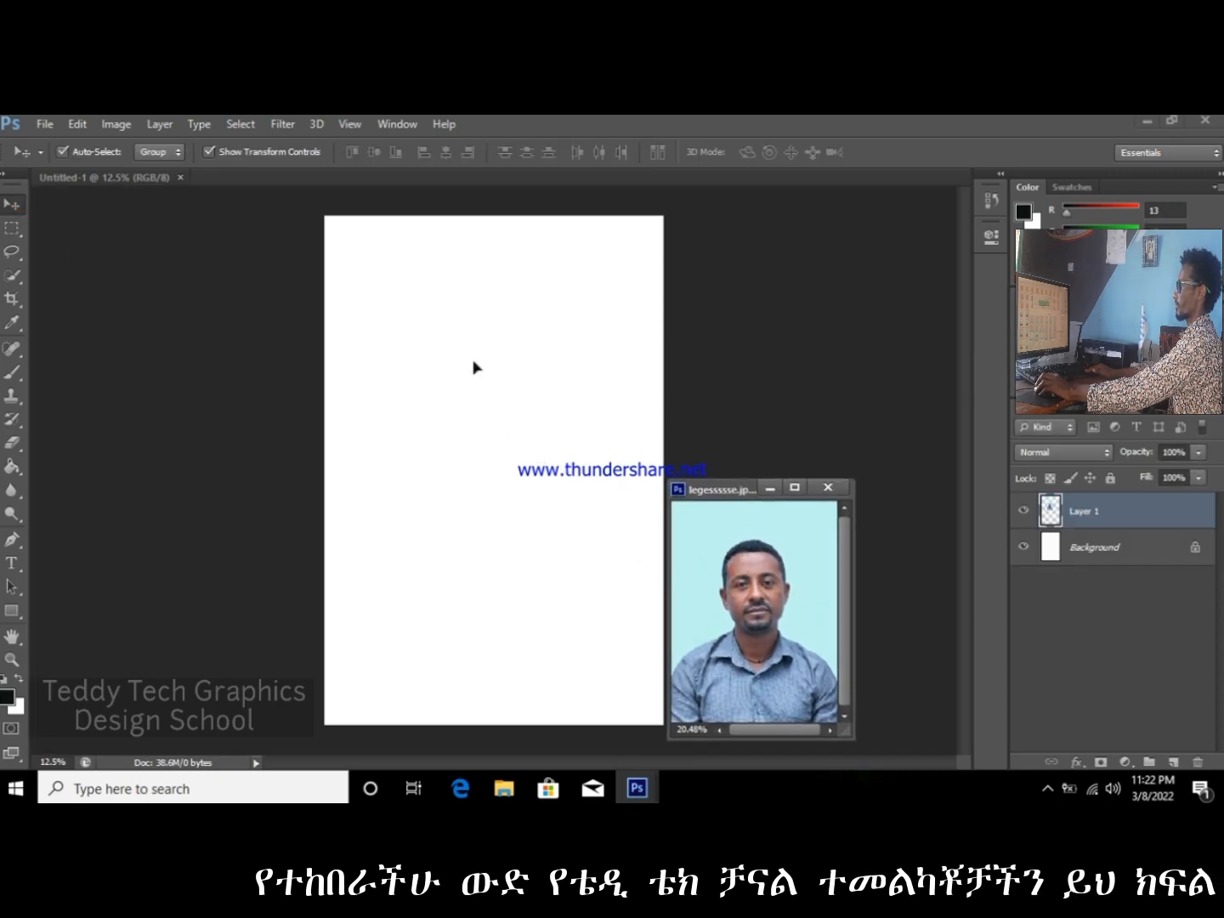
left_click_drag(502, 444, 422, 373)
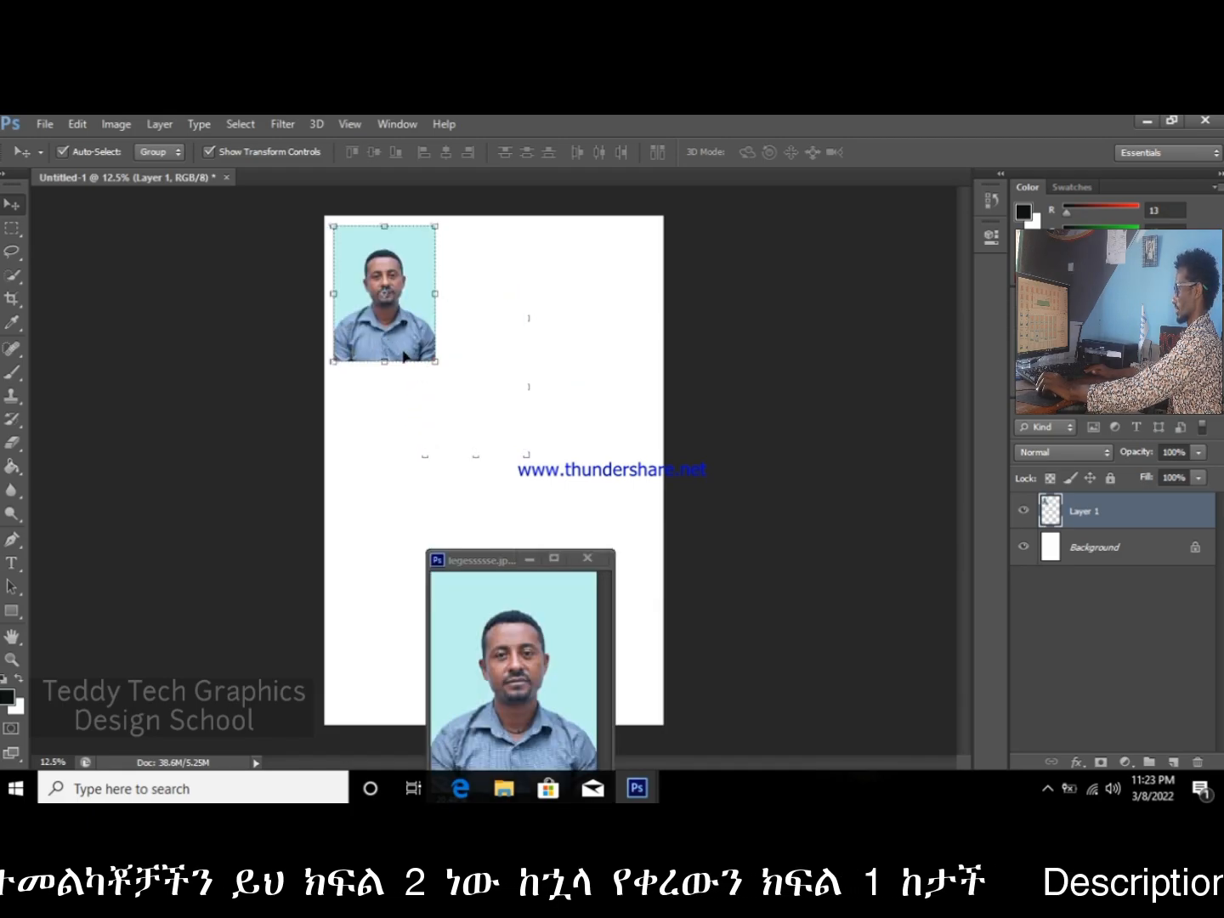
Step: Duplicate the placed photo's layer twice within the same document, keeping the suggested layer names
scroll(440, 336, "up", 1)
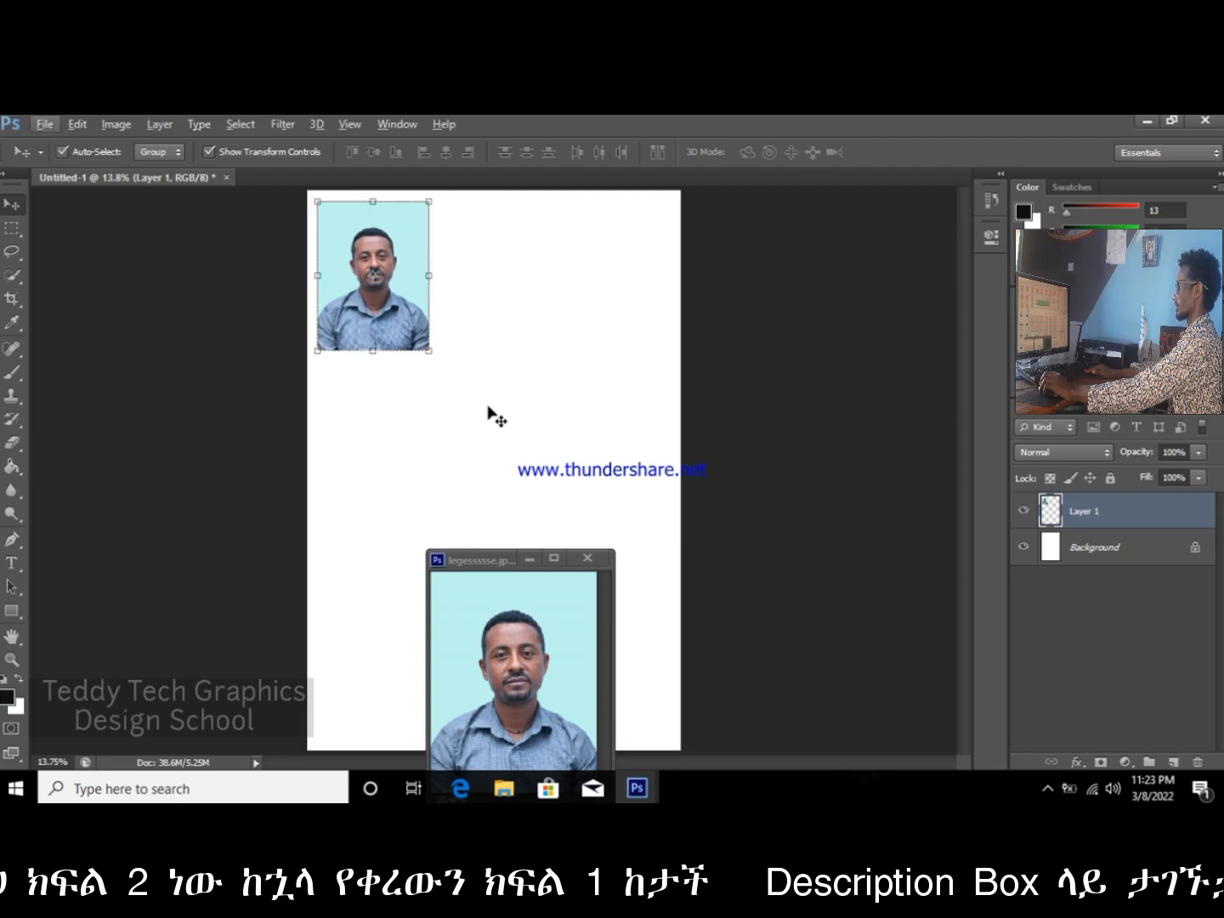
left_click(486, 337)
left_click(422, 324)
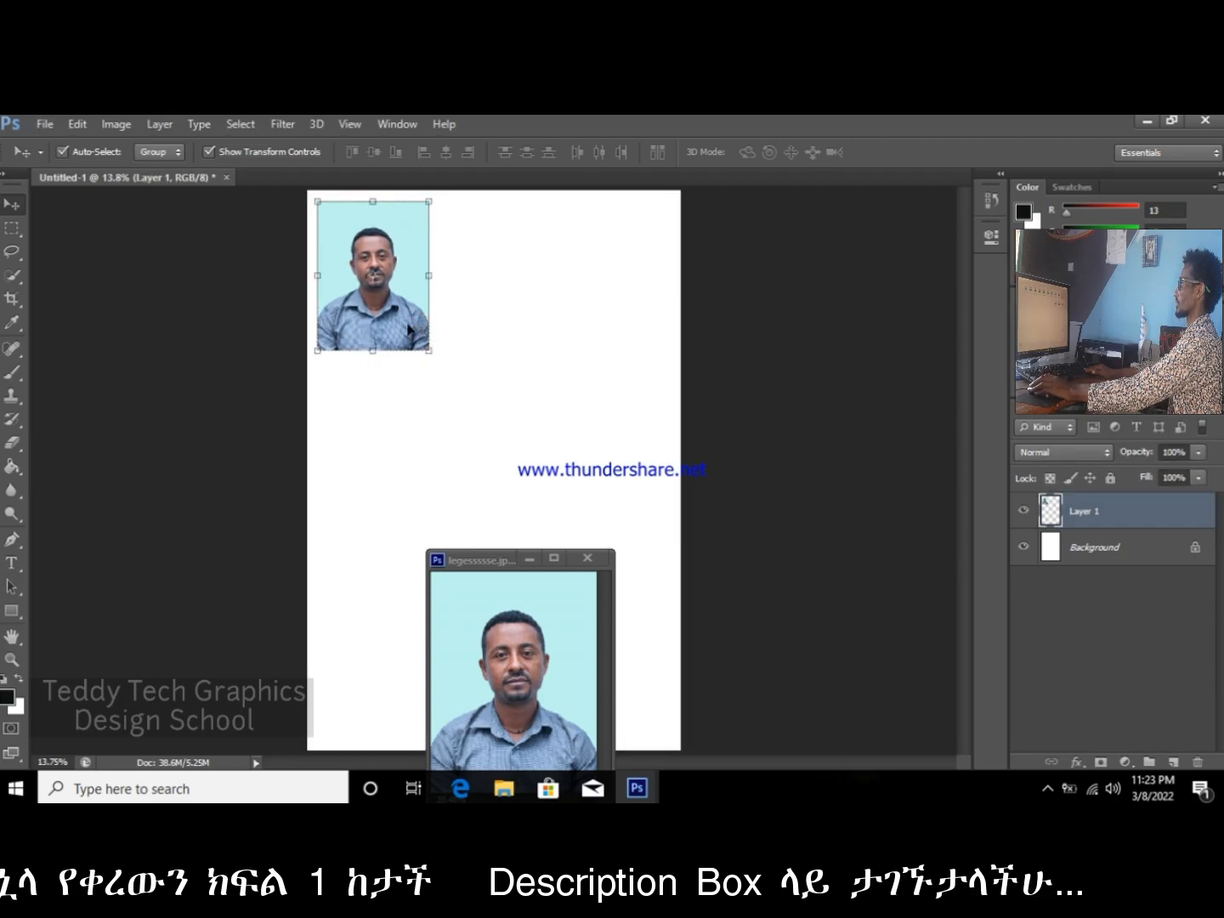
left_click(391, 316)
right_click(1139, 511)
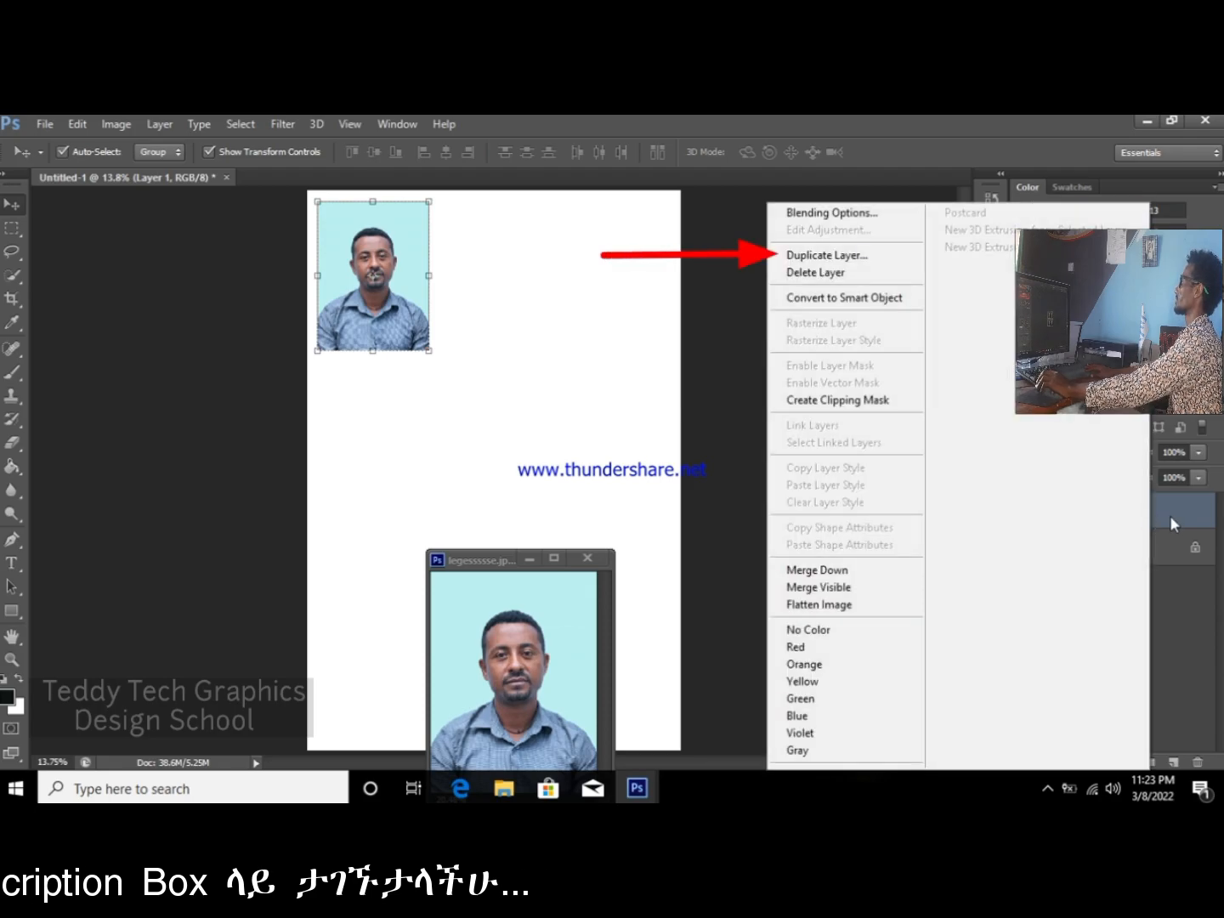
left_click(816, 257)
left_click(790, 317)
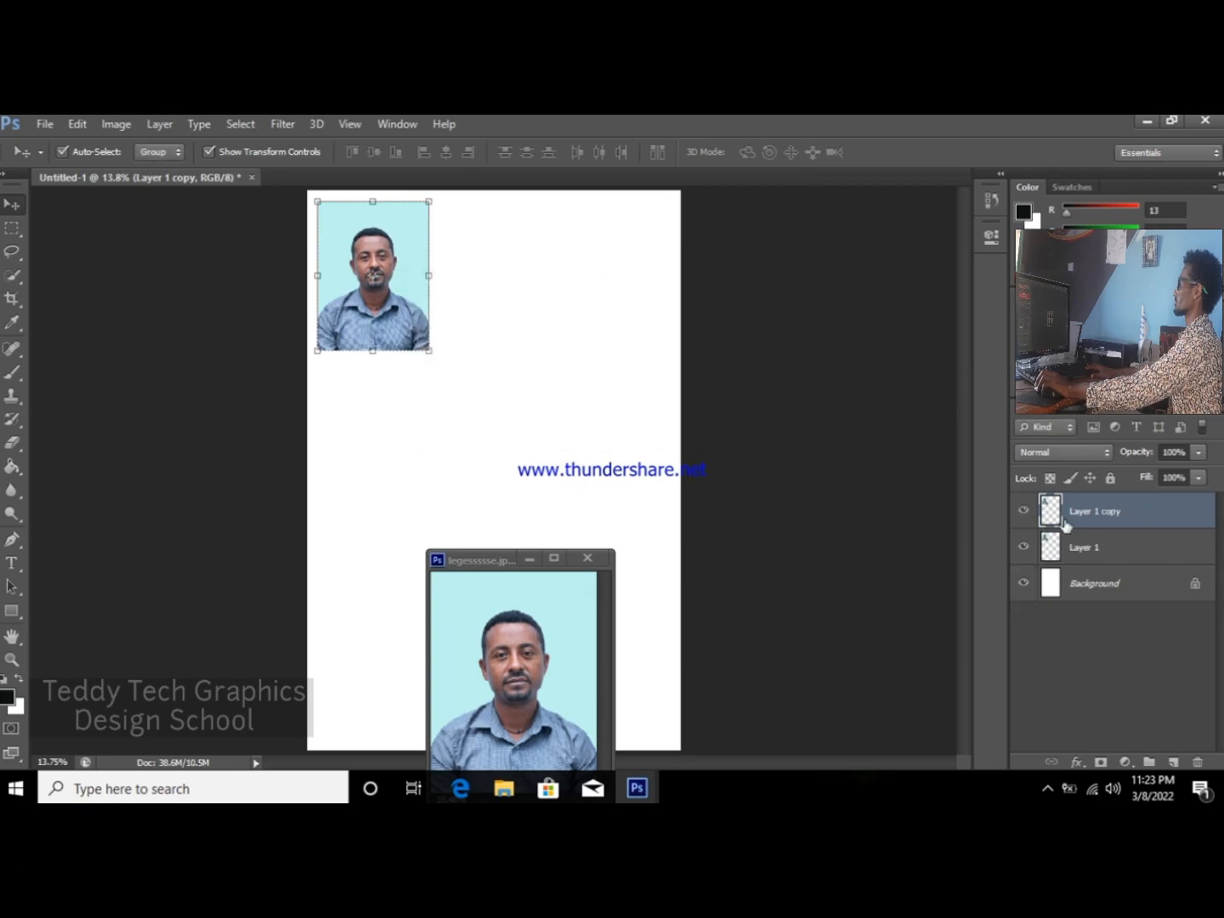
right_click(1130, 514)
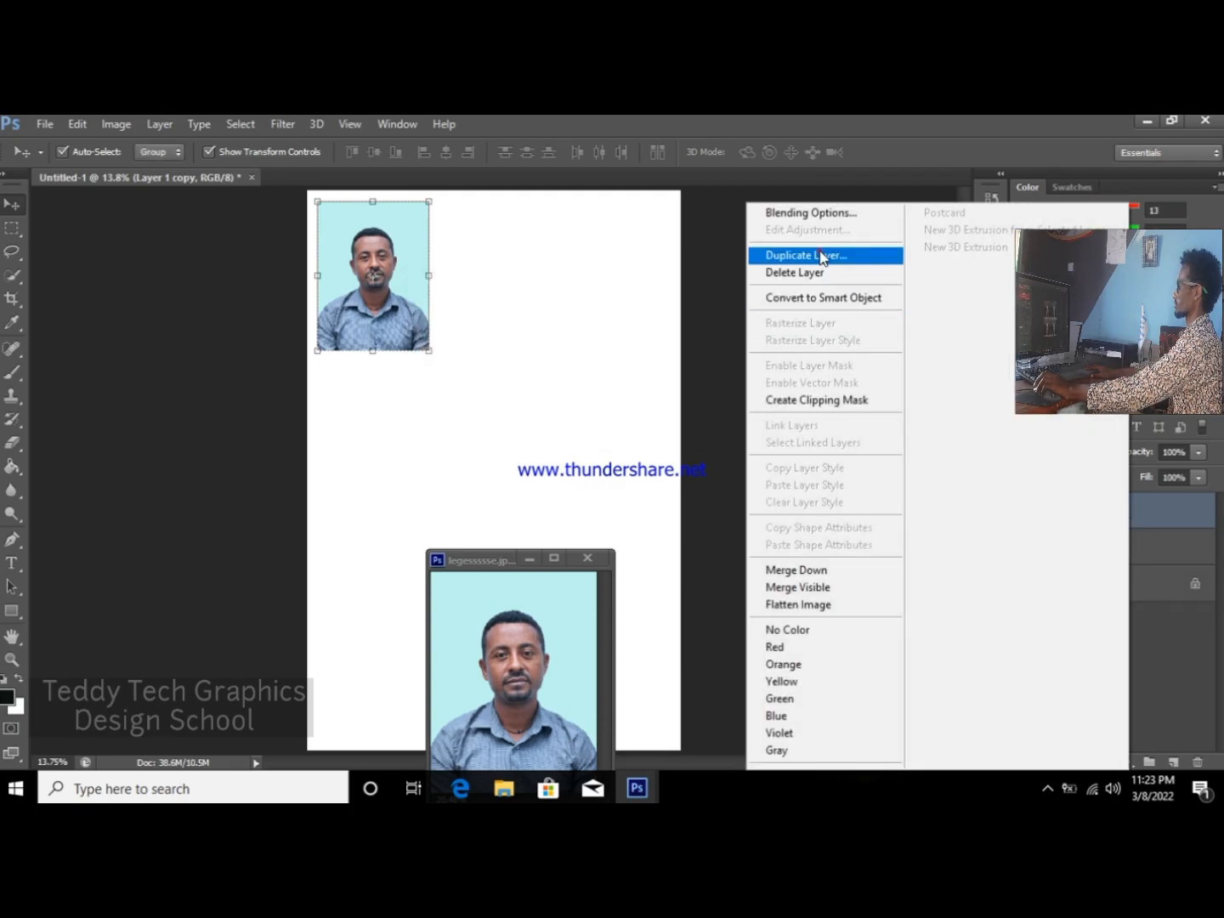
left_click(819, 254)
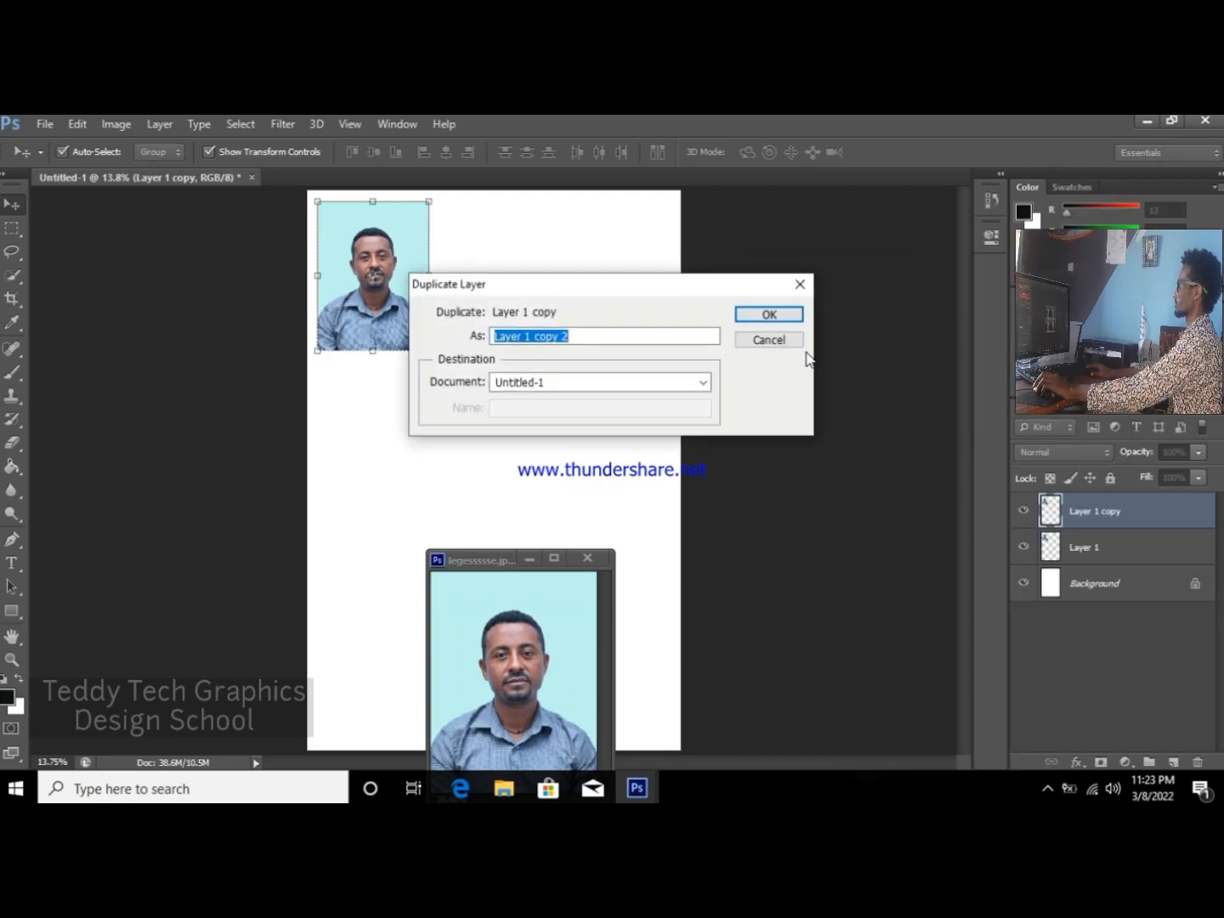
left_click(769, 319)
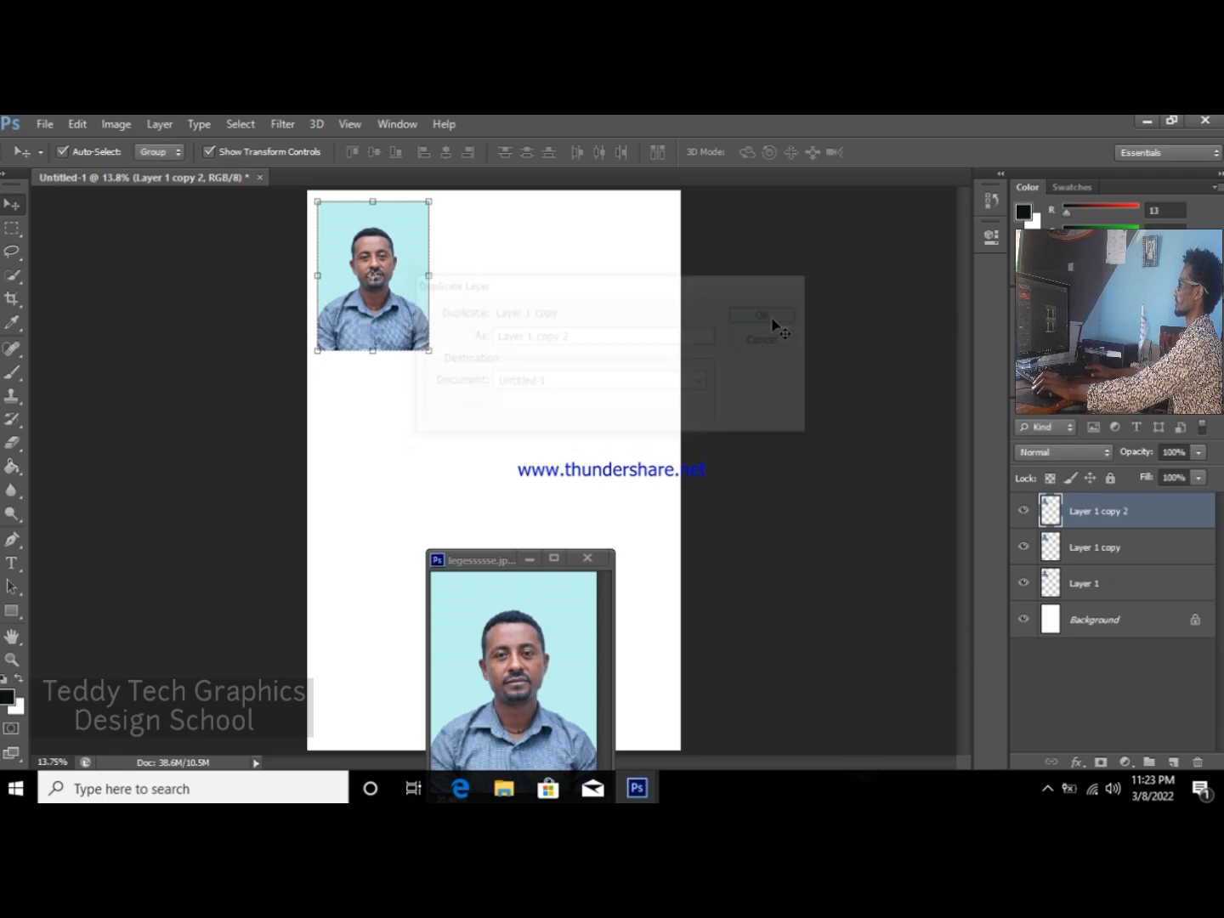
Step: Spread the two photo copies beside the original to form an evenly spaced row of three across the page top
left_click(1139, 550)
left_click(1147, 581)
left_click(1147, 548)
left_click(1147, 512)
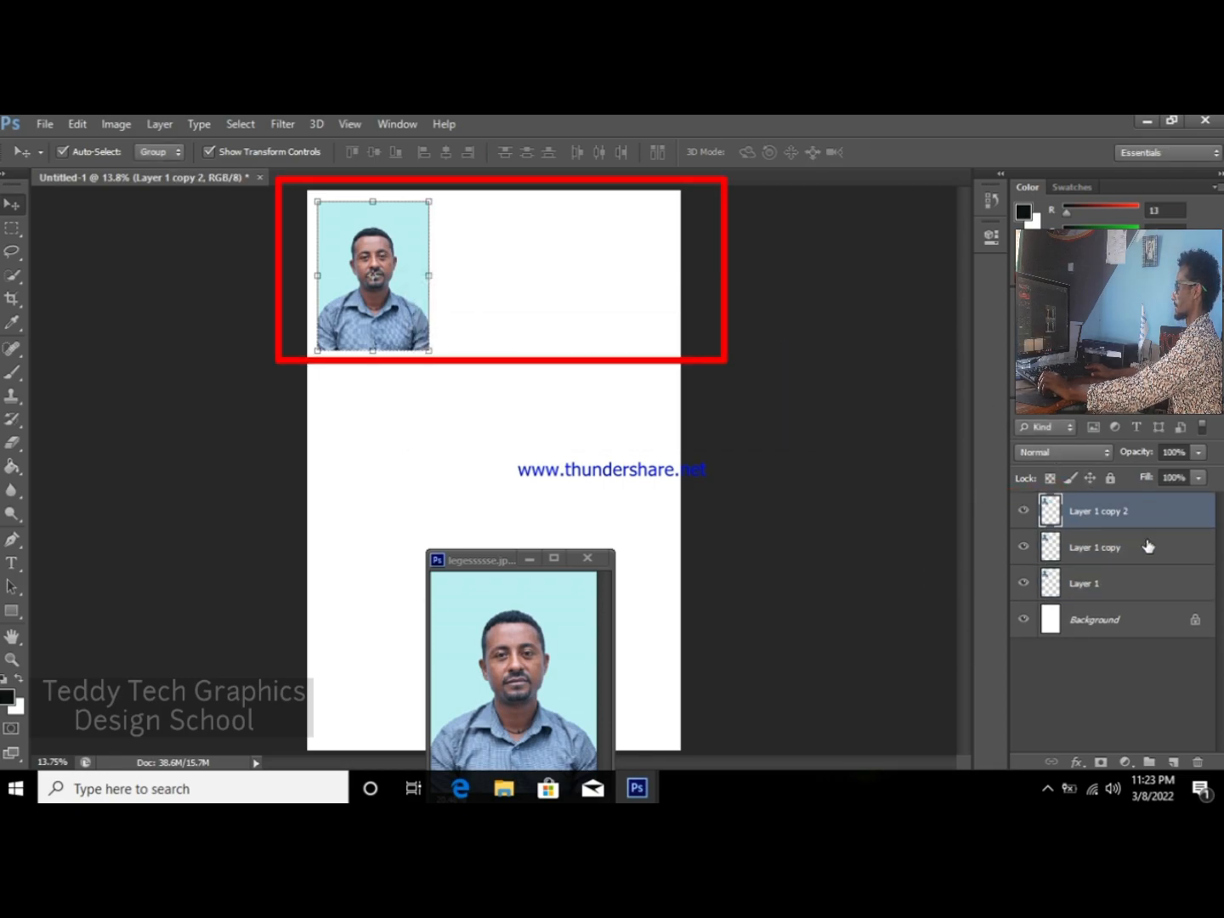
left_click_drag(346, 340, 584, 334)
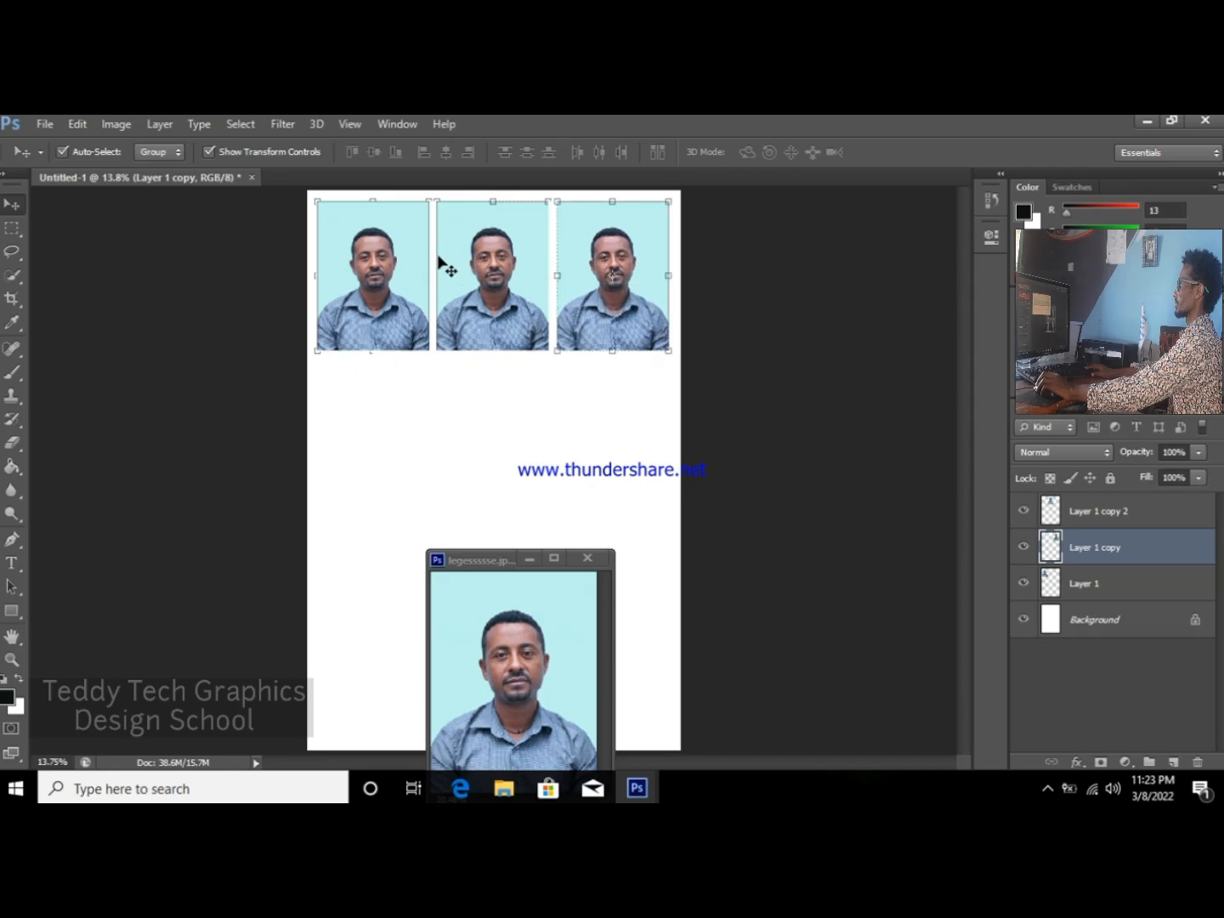
left_click(516, 402)
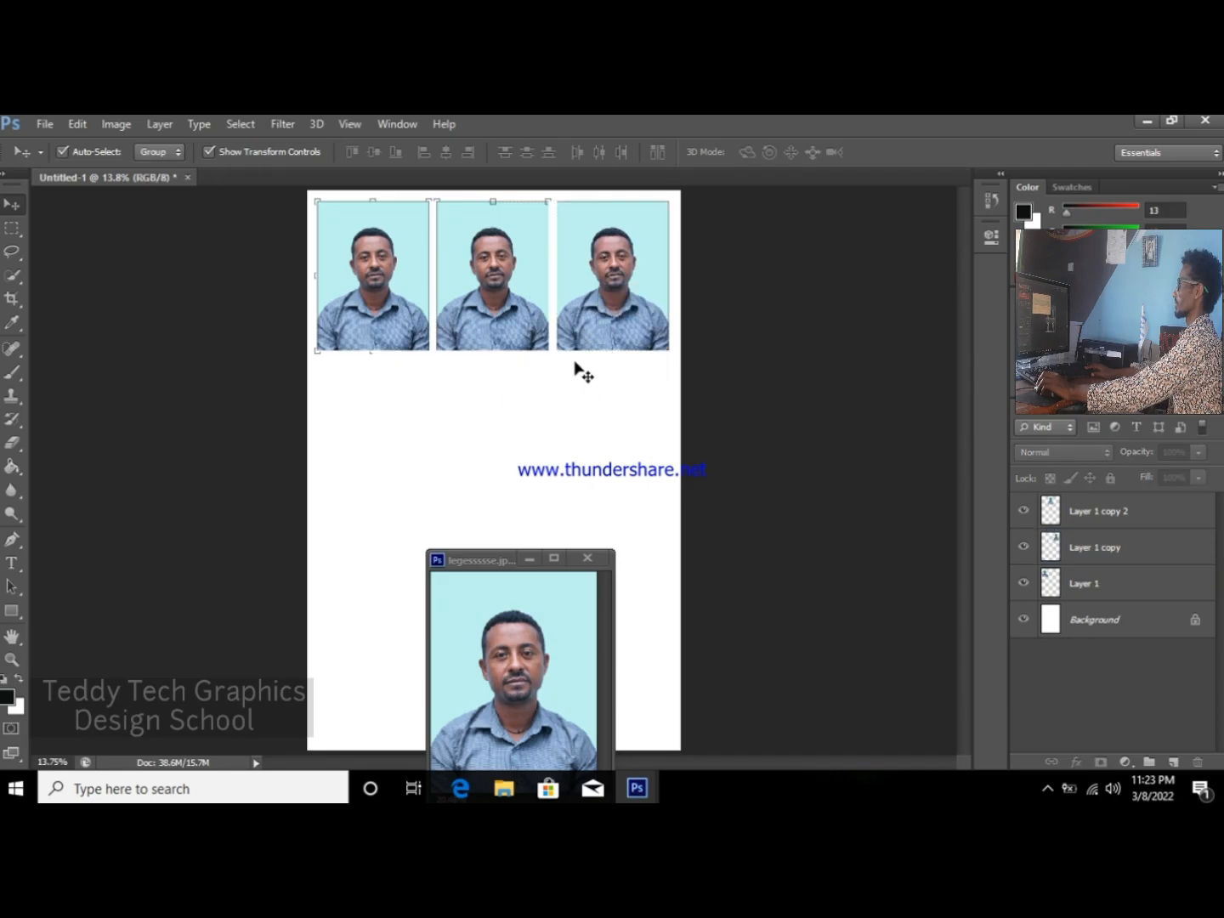
Step: Select all three photos in the row and duplicate their layers in the same document
scroll(574, 369, "up", 5)
scroll(578, 431, "up", 3)
scroll(505, 399, "down", 4)
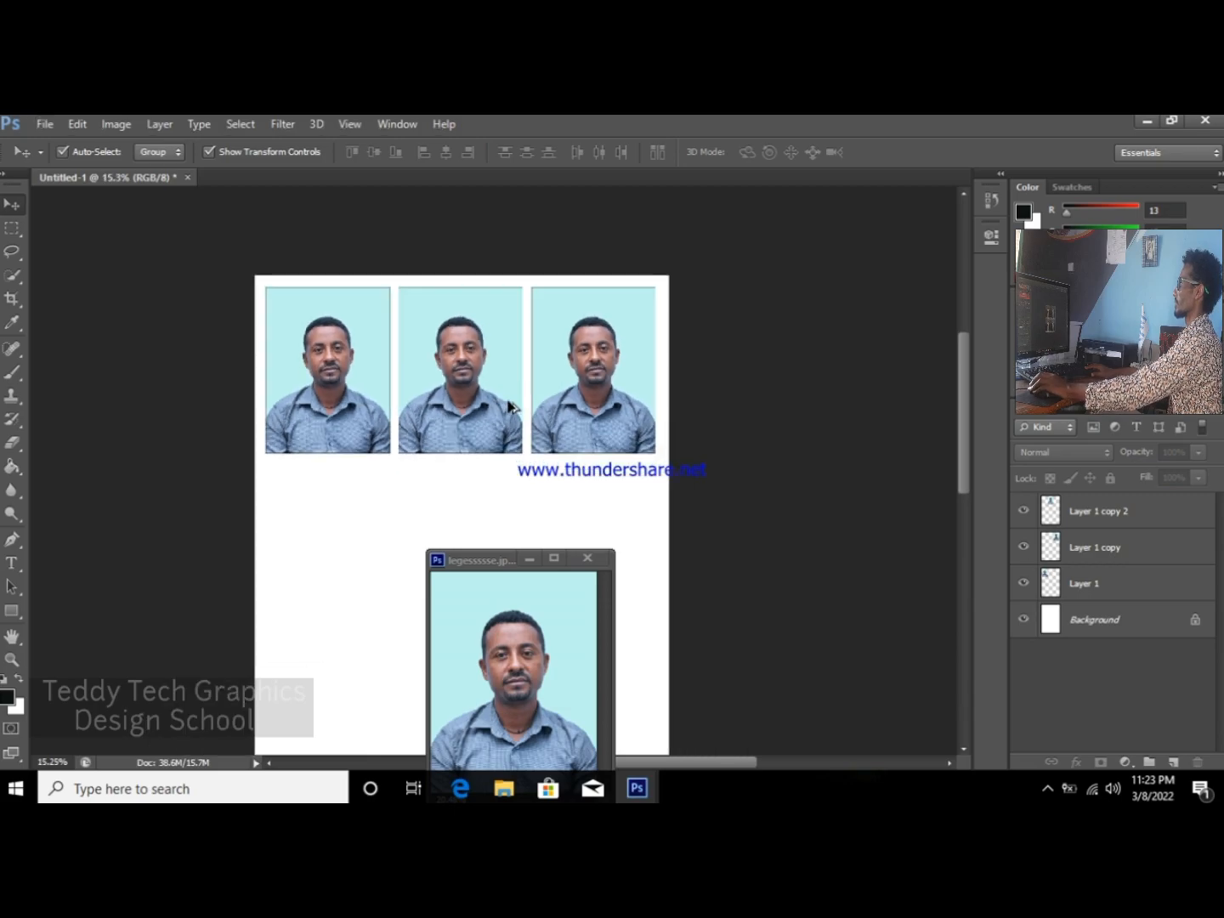
scroll(510, 406, "down", 1)
left_click_drag(678, 301, 324, 294)
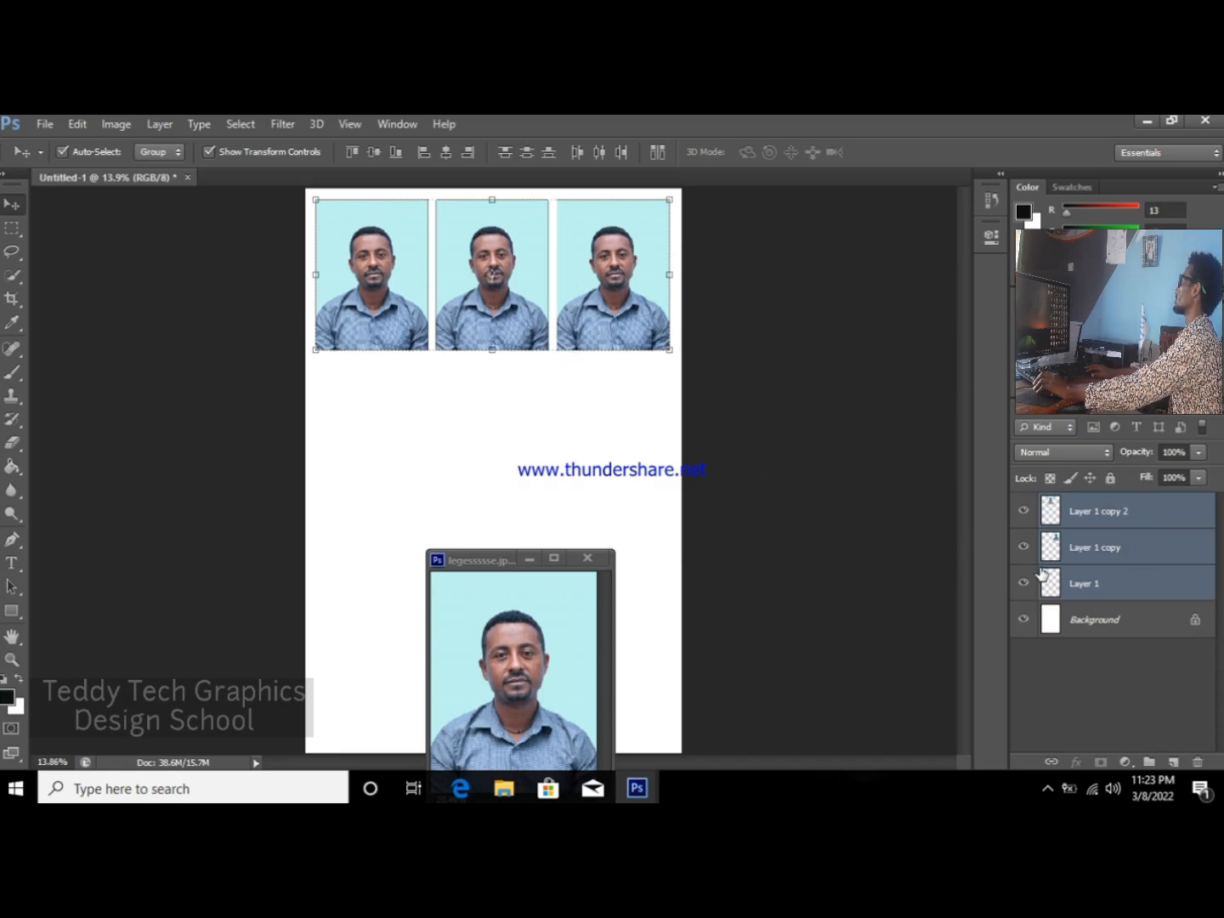
right_click(1120, 585)
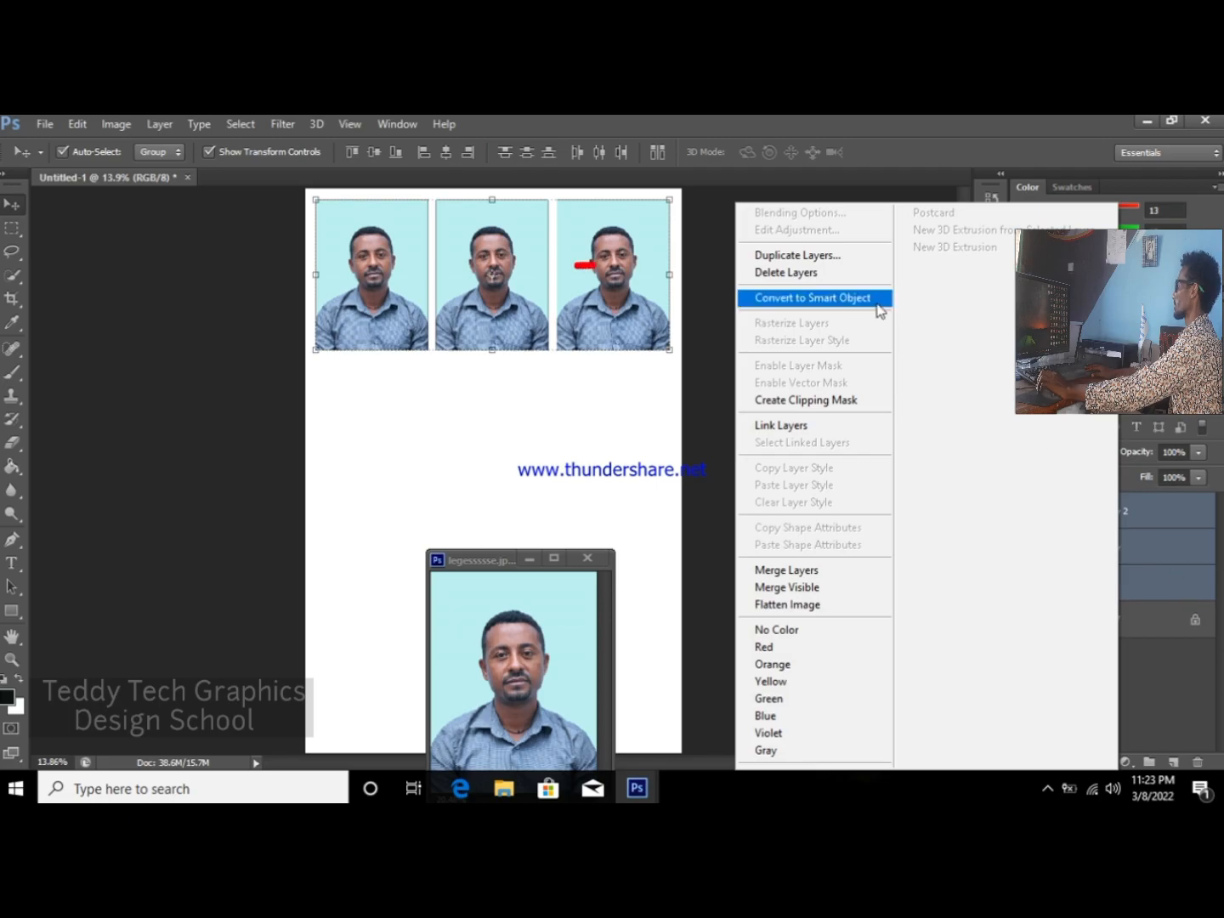
left_click(820, 256)
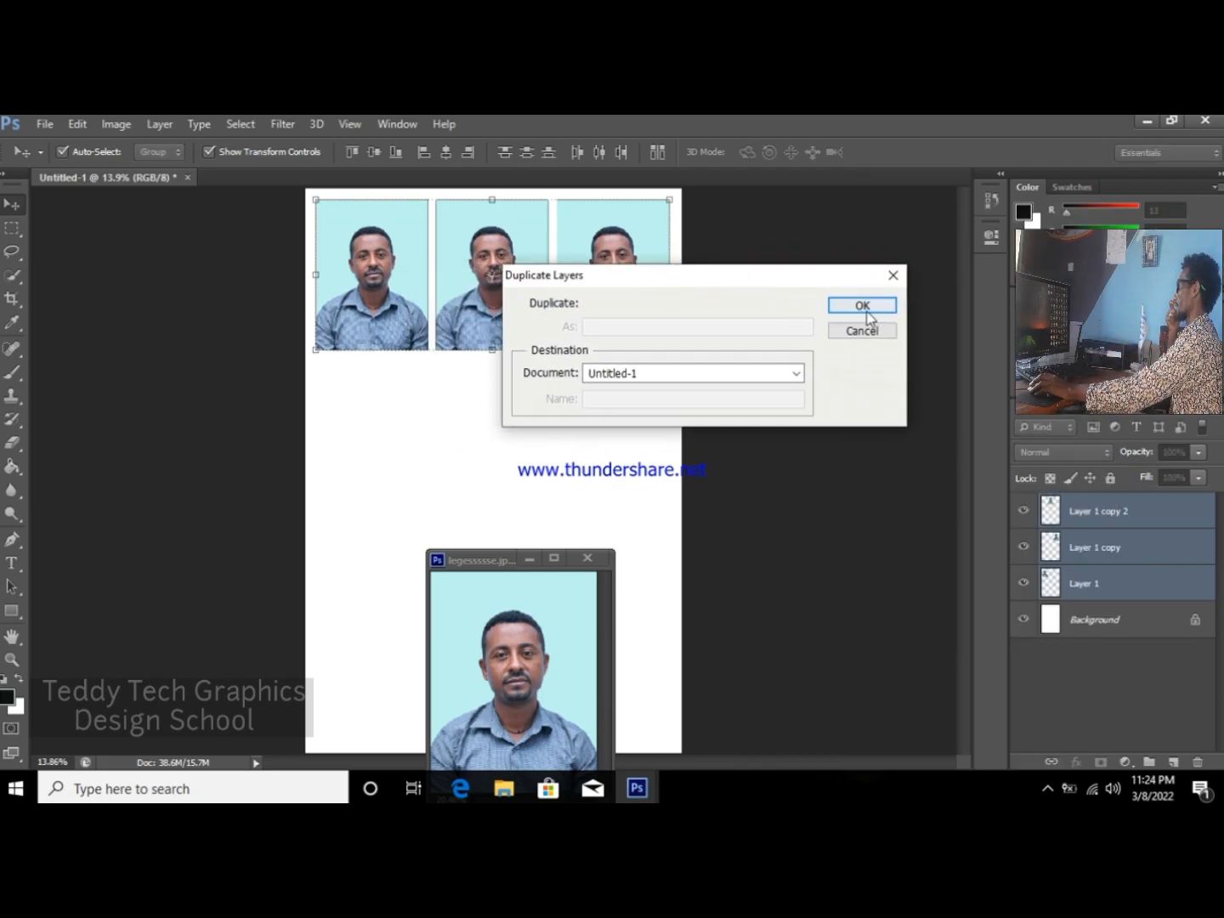
left_click(768, 314)
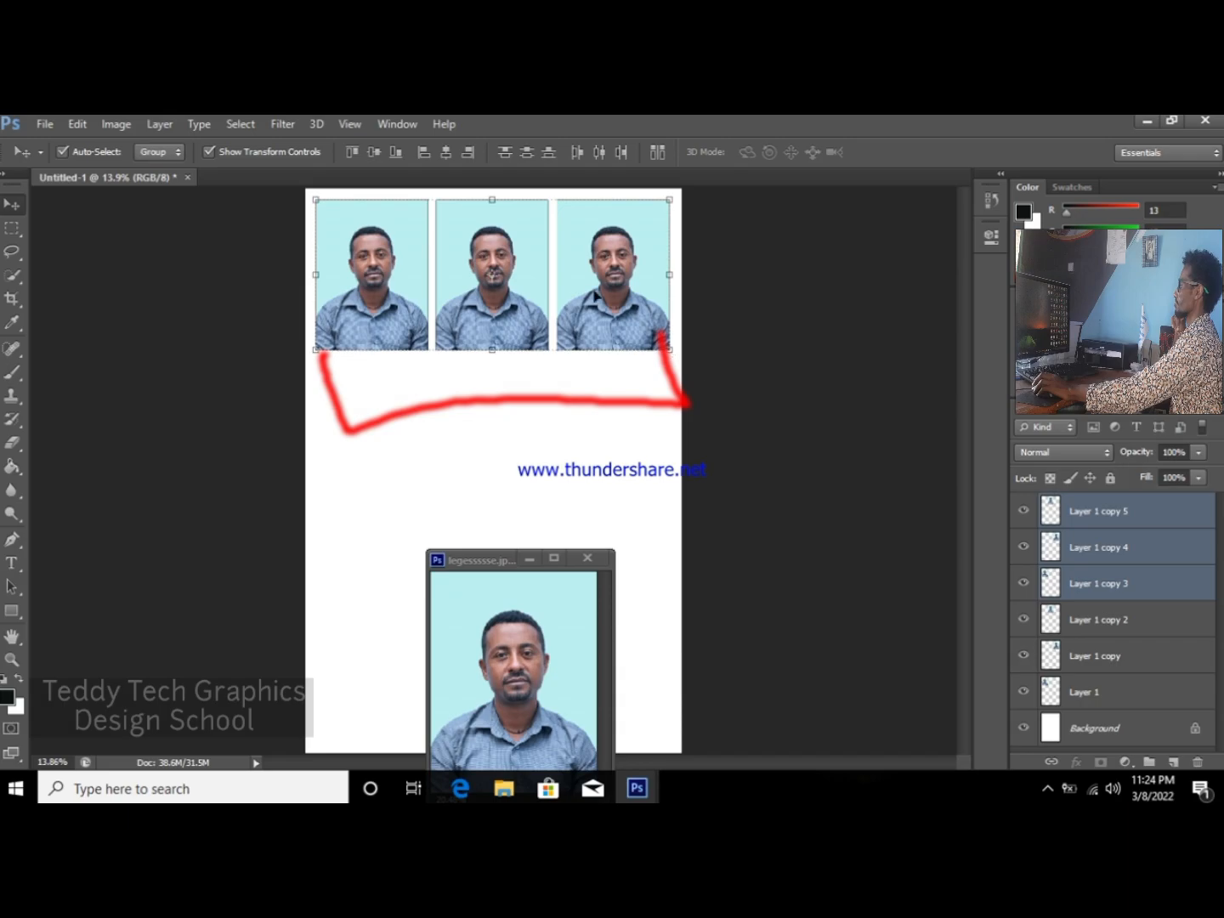
Step: Move the duplicated photos straight down to form a second row below the first, and minimize the floating photo window
left_click_drag(489, 225, 491, 405)
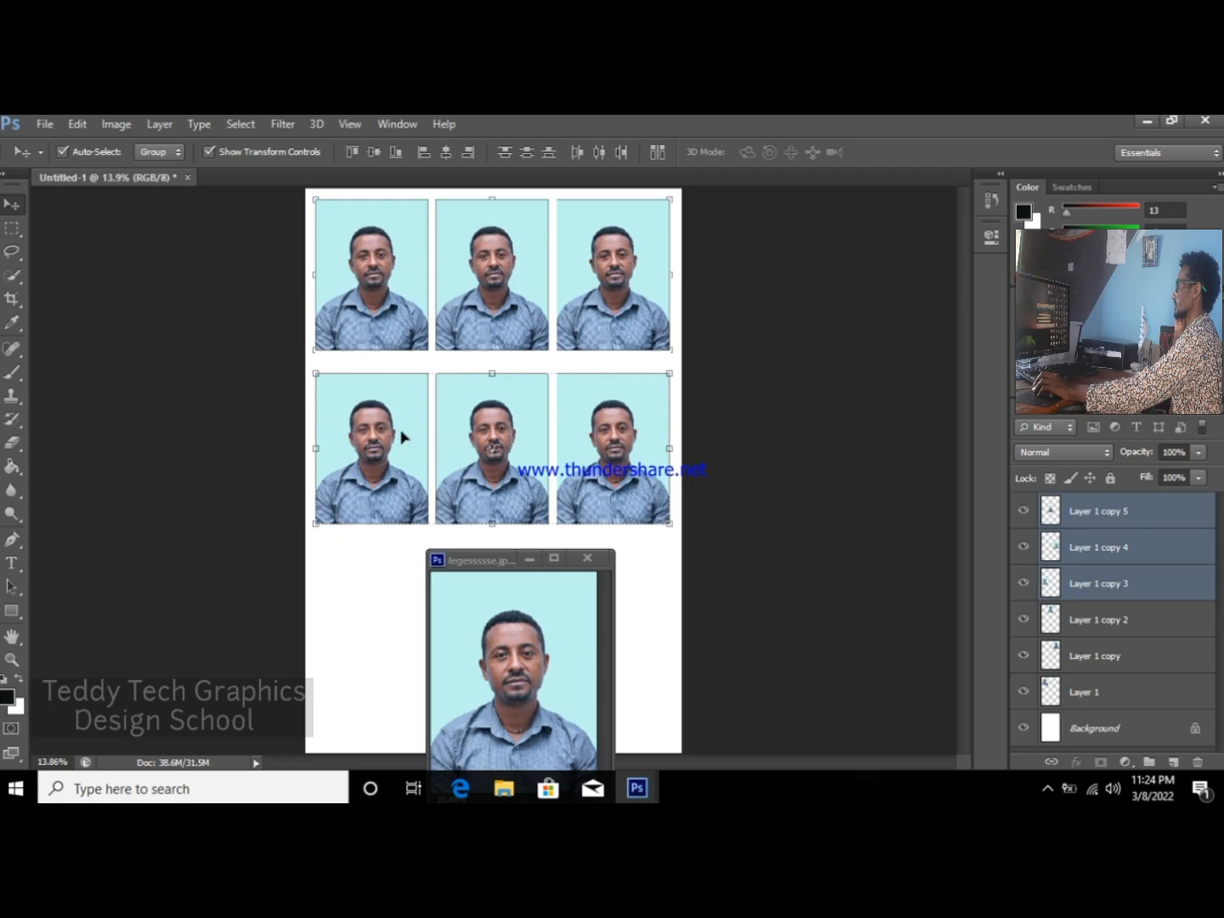
left_click(355, 593)
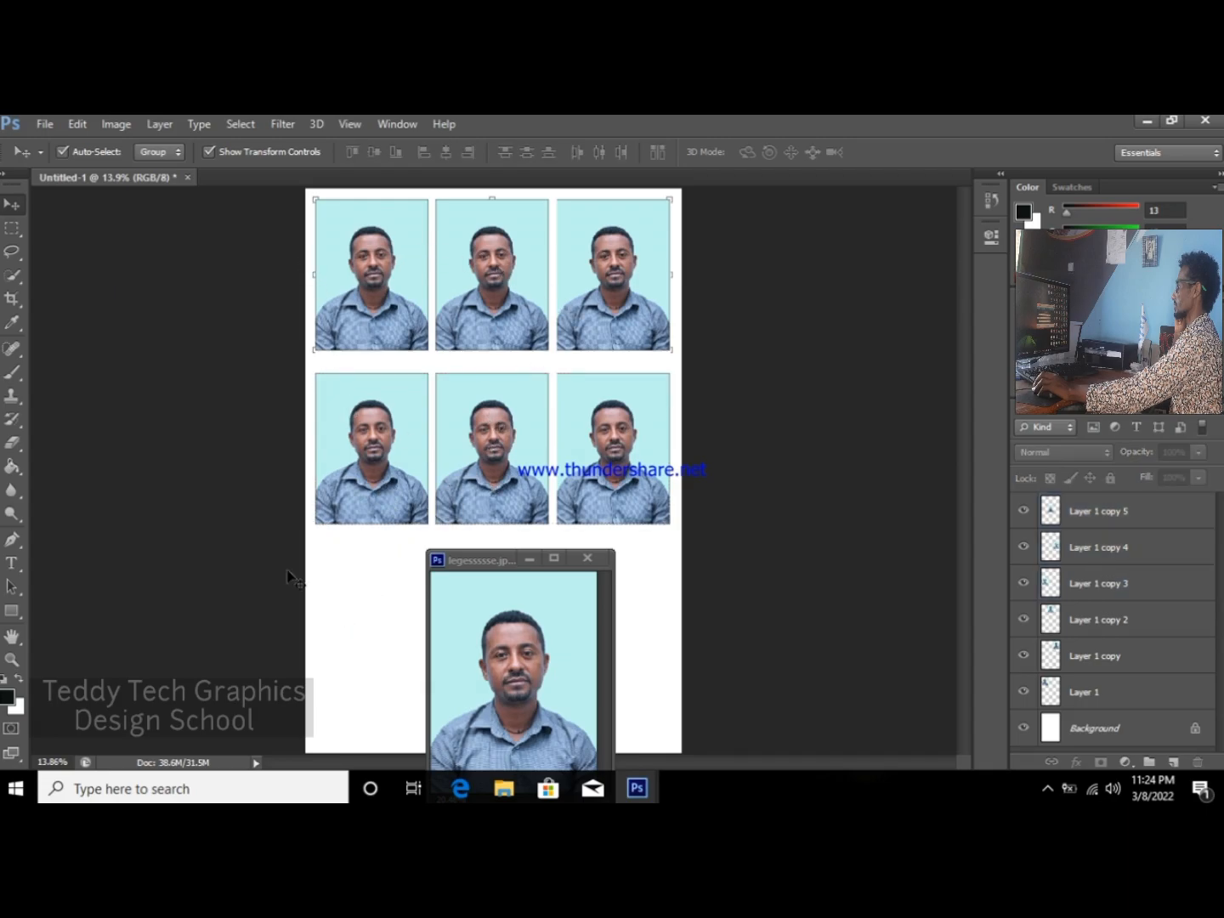
left_click(528, 561)
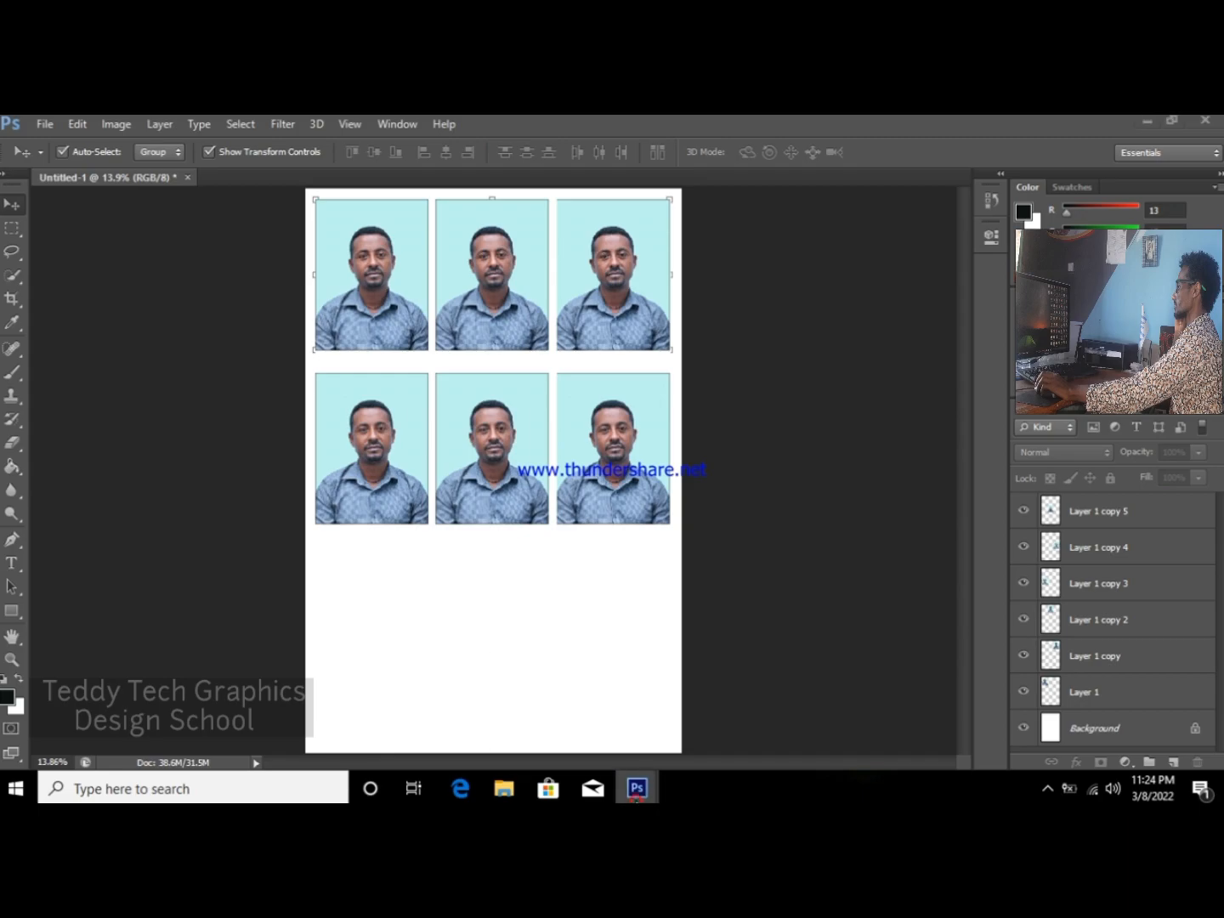
mouse_move(638, 788)
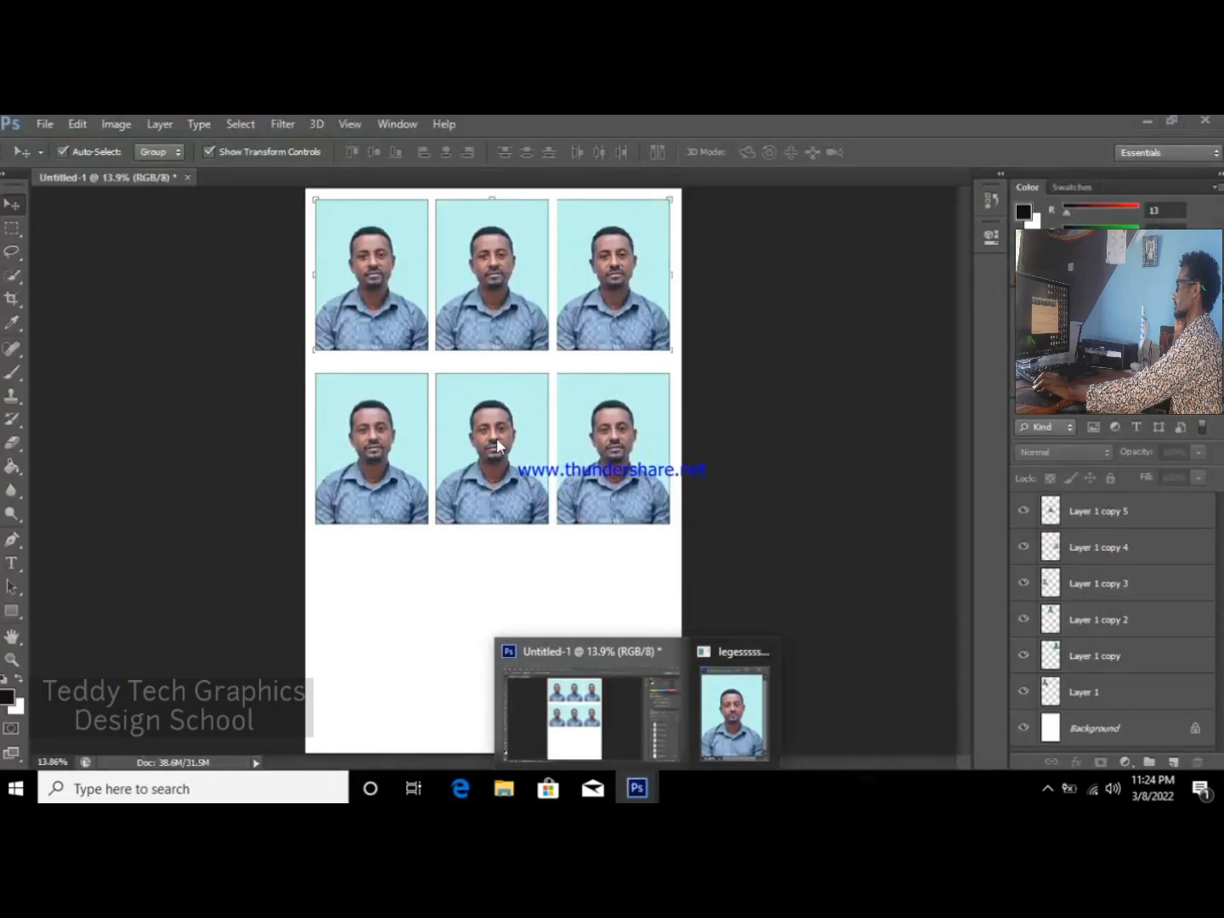
Step: Duplicate the second row's three photo layers in the same document and move the copies straight down as a third row near the page bottom
left_click_drag(358, 556, 774, 503)
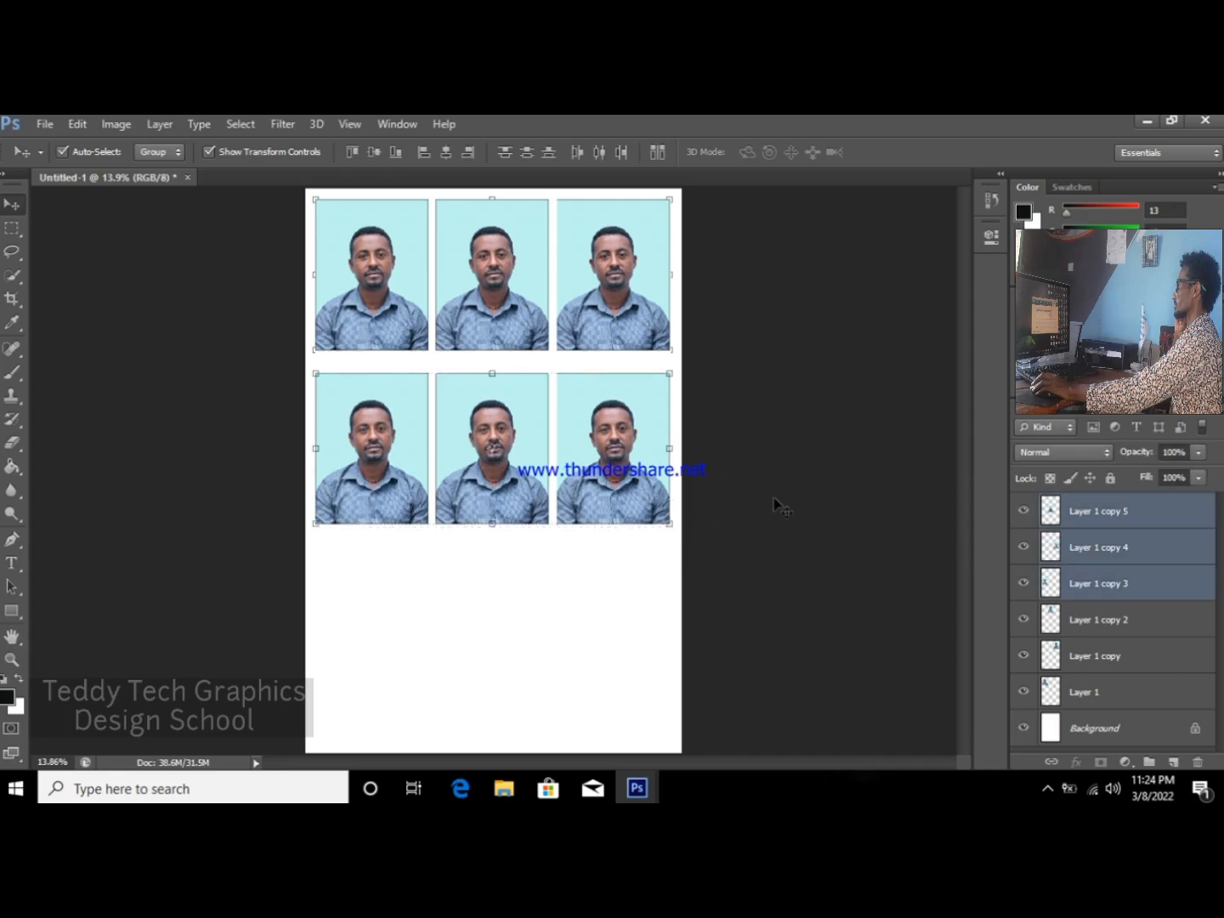
right_click(1151, 585)
left_click(807, 255)
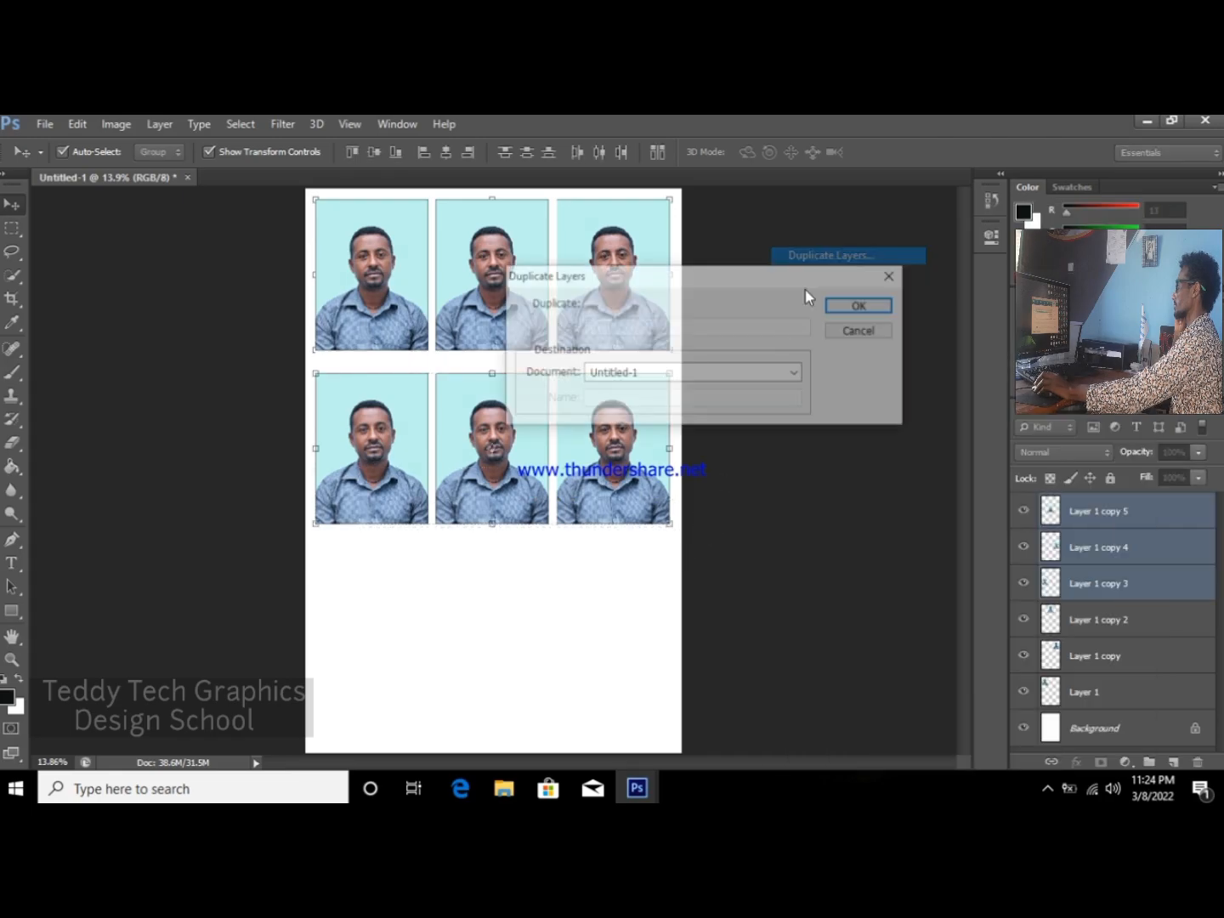
left_click(858, 308)
left_click_drag(504, 396, 504, 606)
Step: Even out the row spacing by lowering the top row about 0.27 cm and repositioning the middle row vertically between the others
left_click_drag(708, 447, 290, 473)
left_click_drag(468, 496, 465, 531)
left_click_drag(714, 312, 366, 297)
left_click_drag(463, 328, 466, 337)
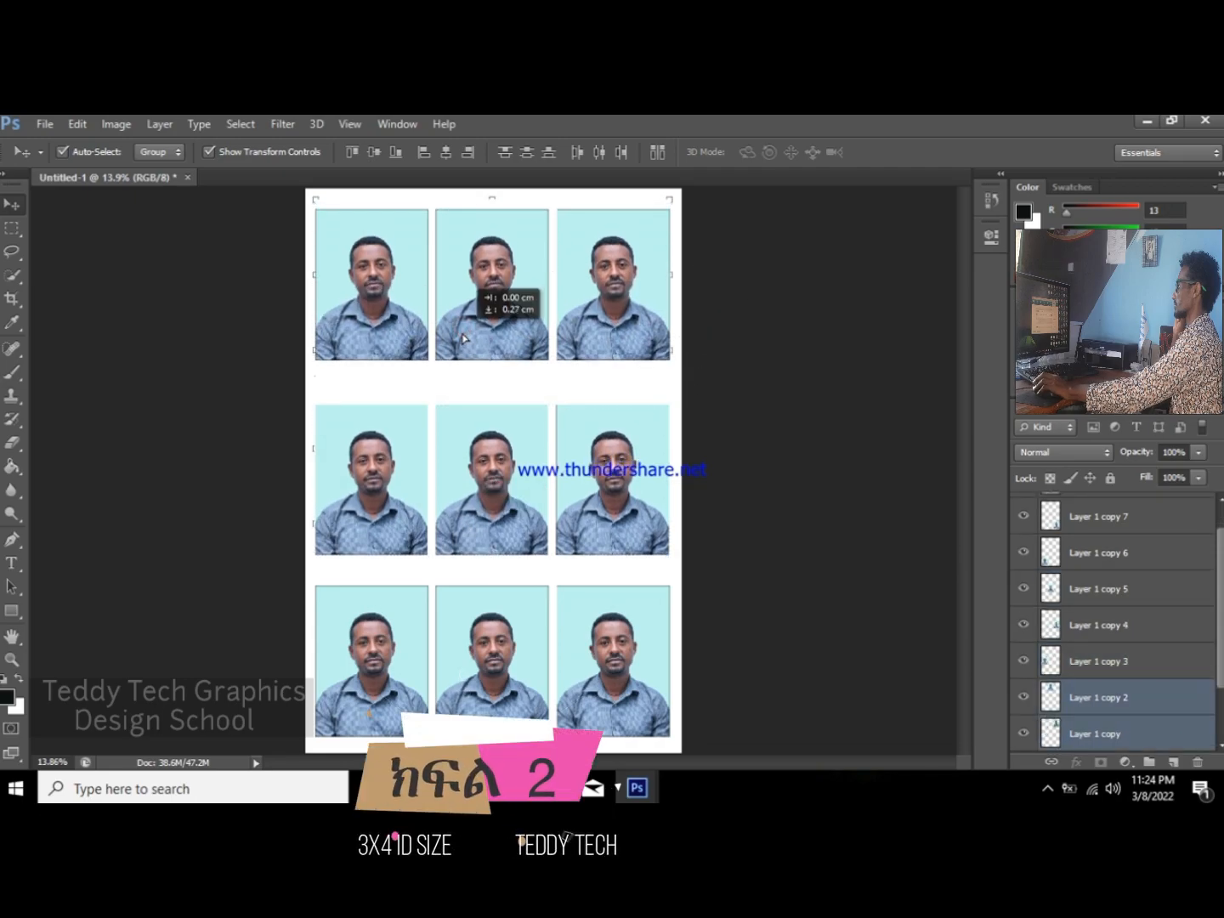
left_click_drag(718, 499, 387, 470)
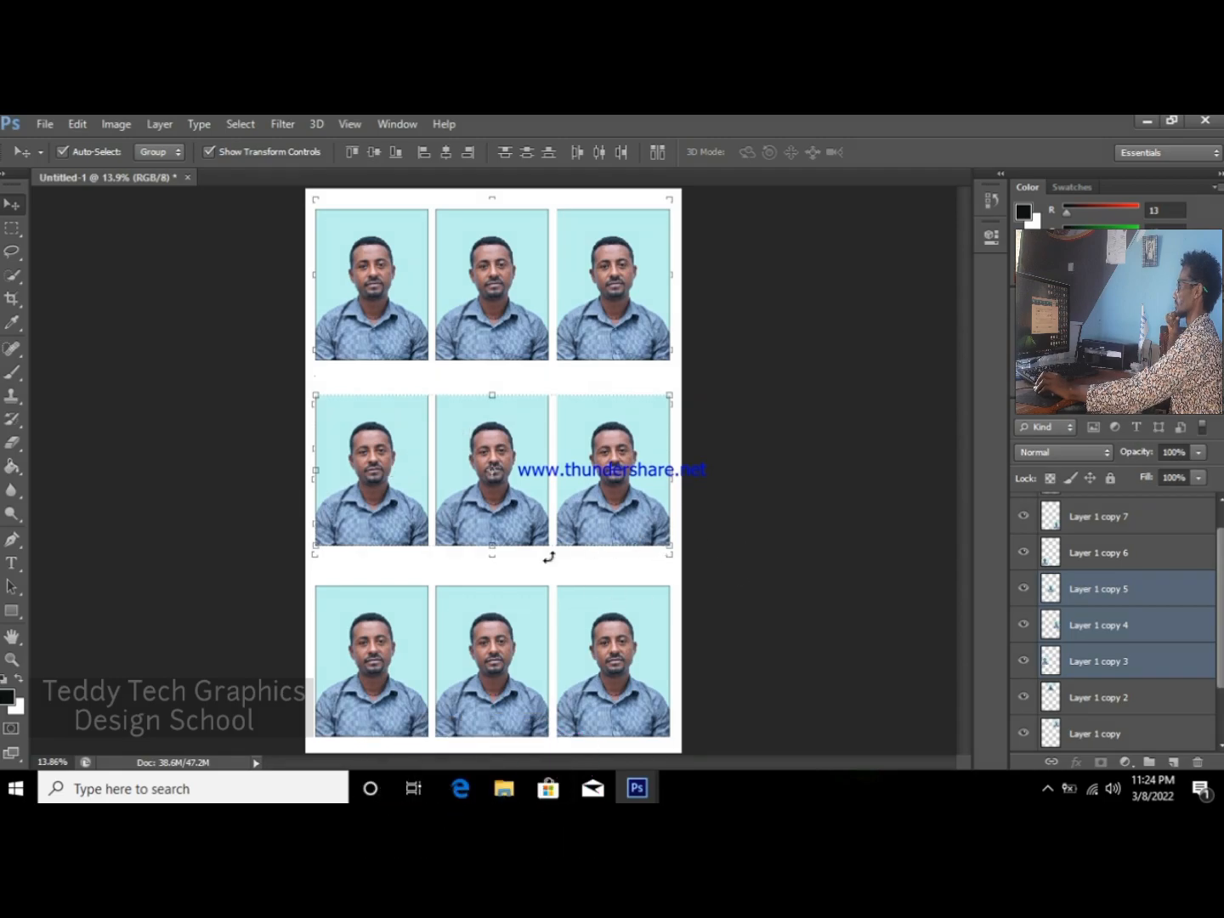
Step: Flatten all the photo layers into the Background layer
left_click(1113, 735)
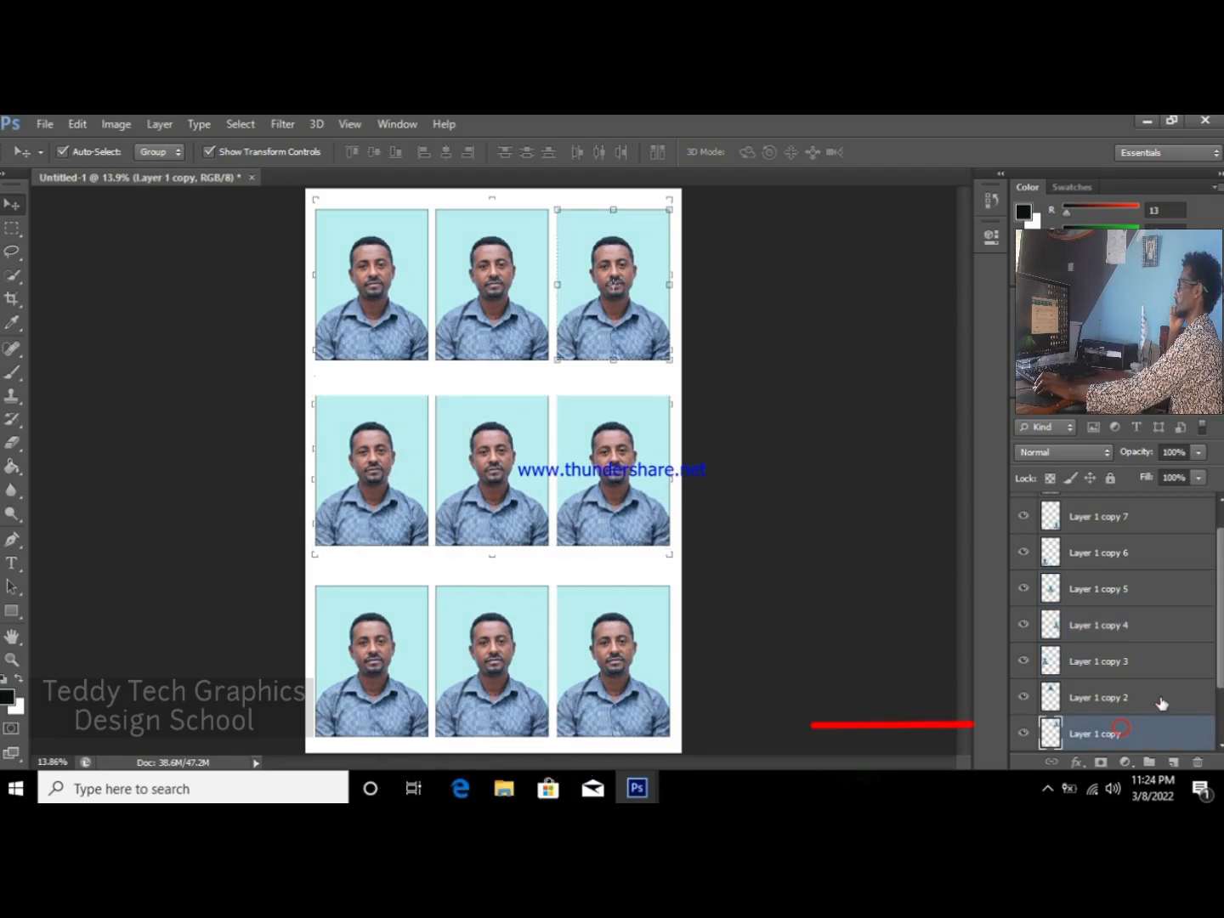
left_click_drag(1221, 617, 1219, 733)
left_click(1113, 735)
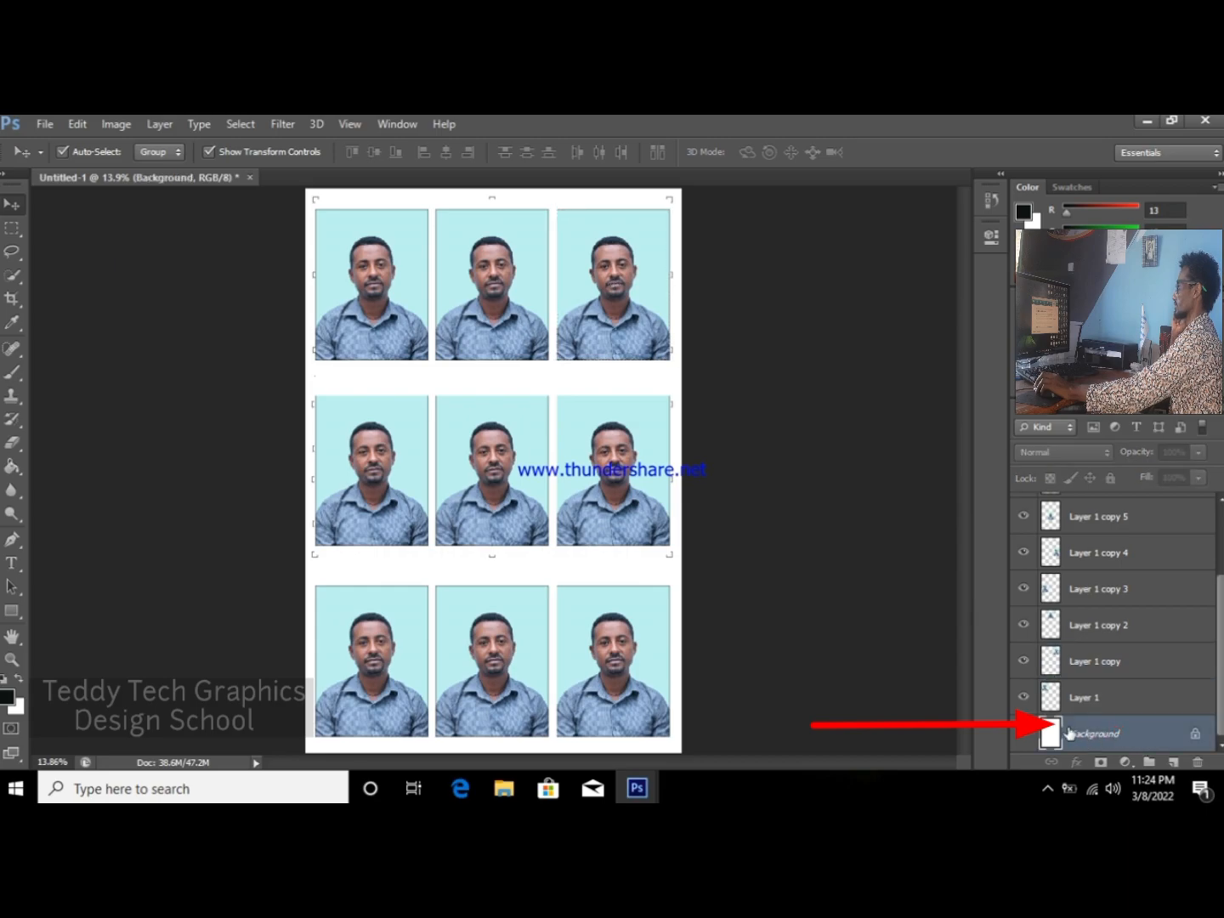
right_click(1152, 736)
left_click(1092, 671)
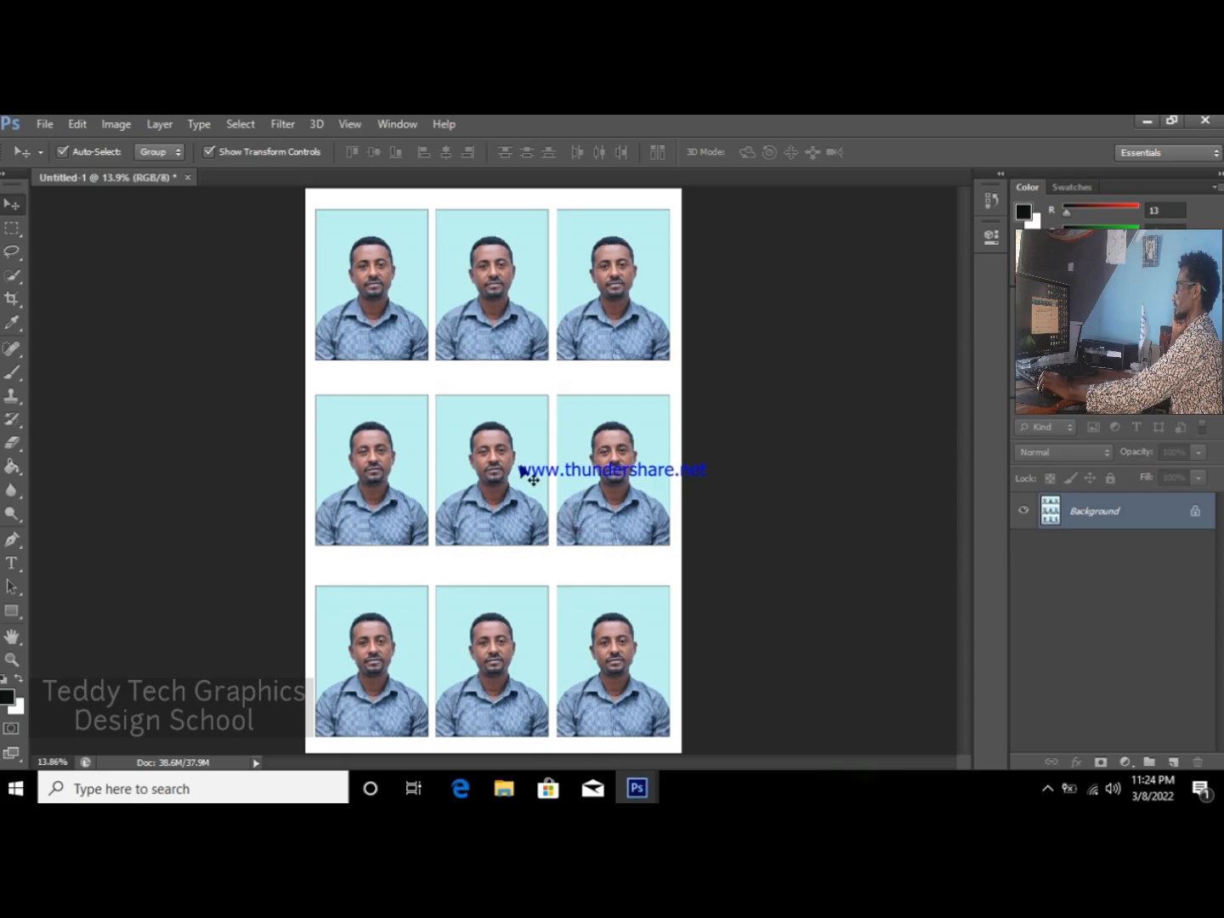
Step: Open the Save As dialog, choose the Desktop as the destination and set the file name to 3x4
left_click(48, 129)
left_click(45, 125)
left_click(45, 126)
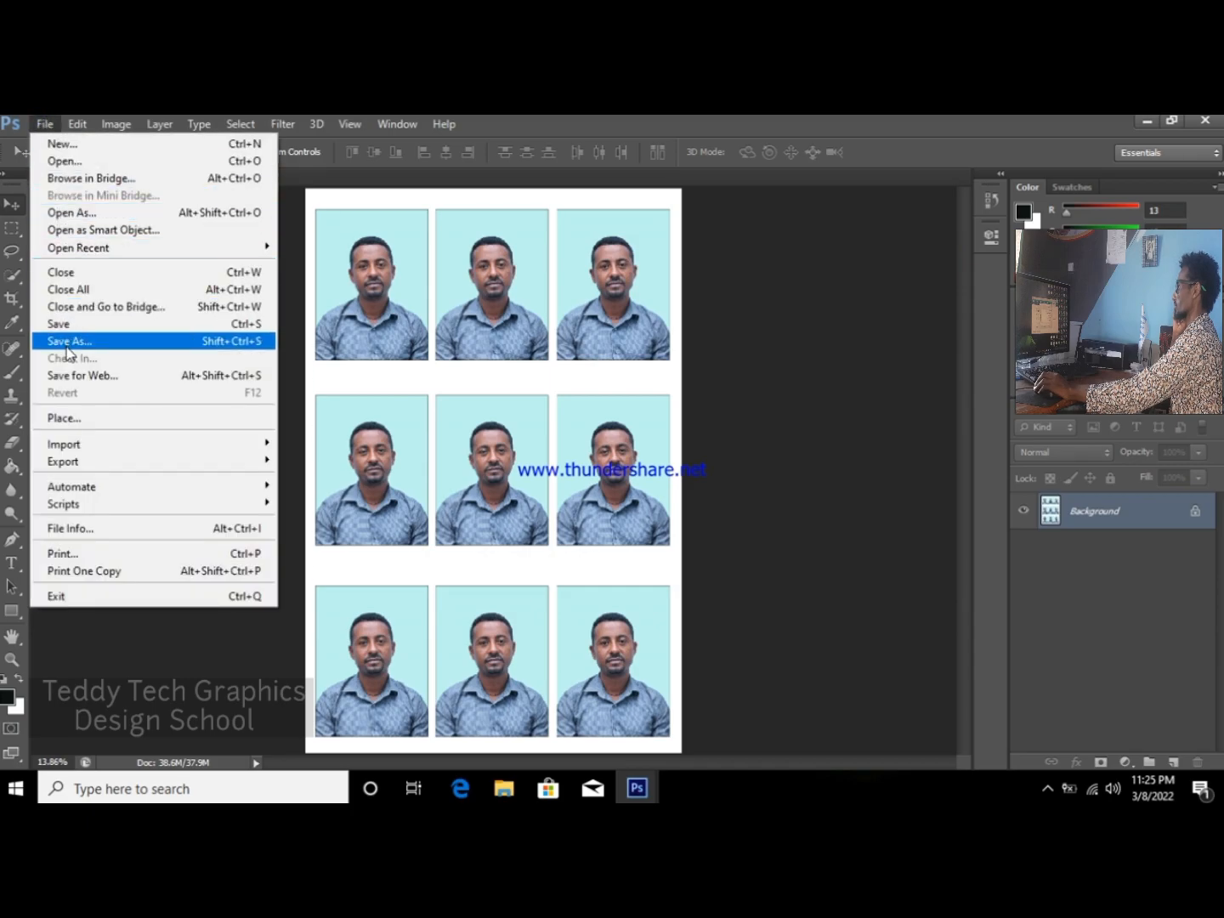
left_click(66, 344)
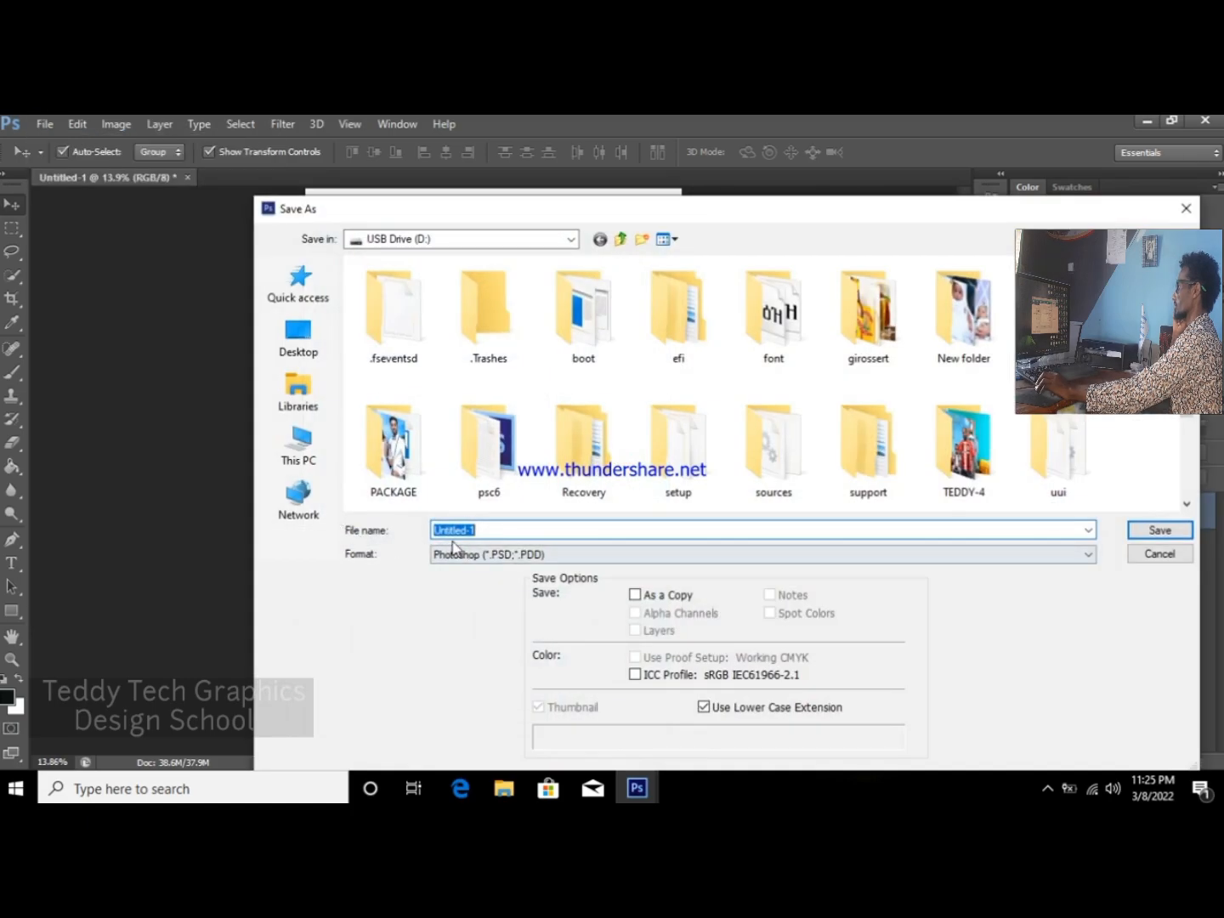
left_click(297, 334)
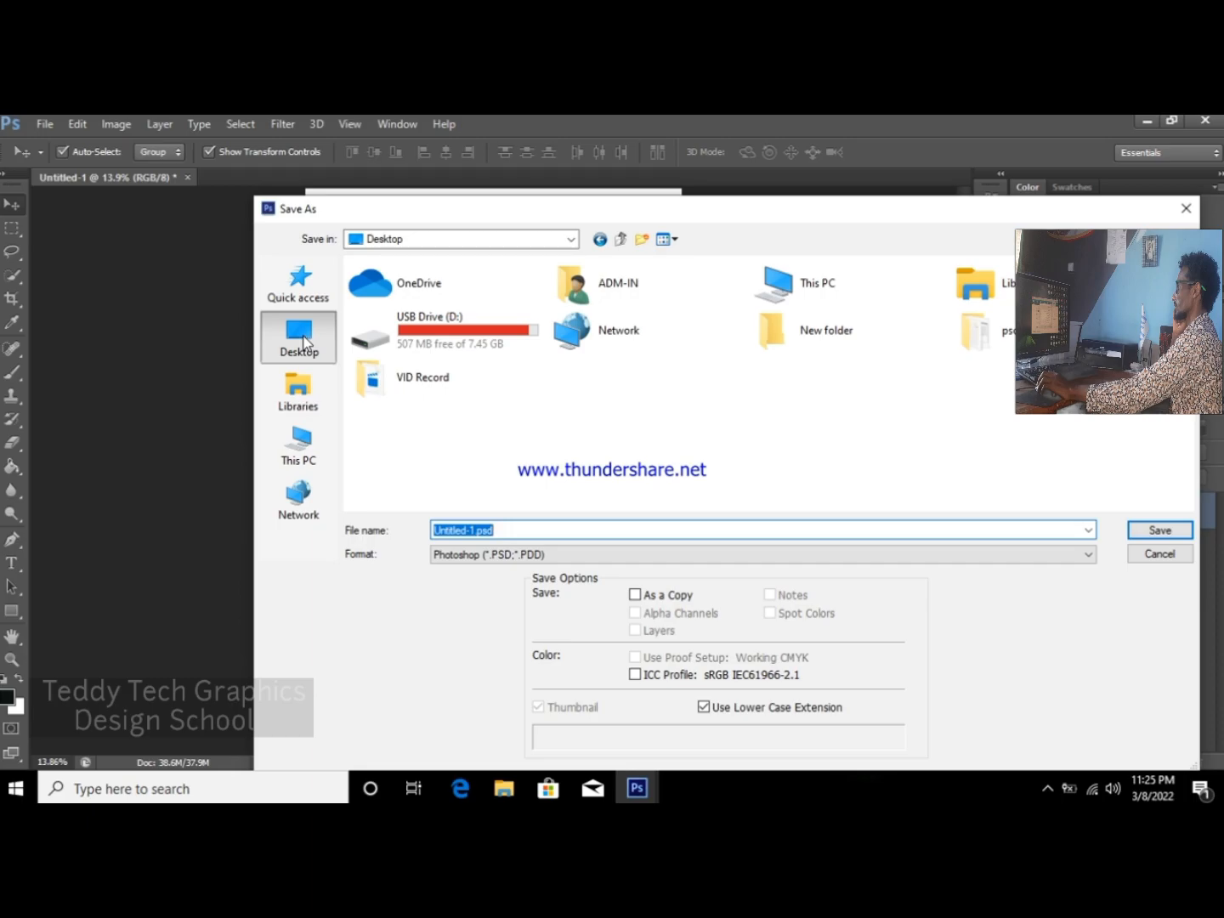
left_click(478, 557)
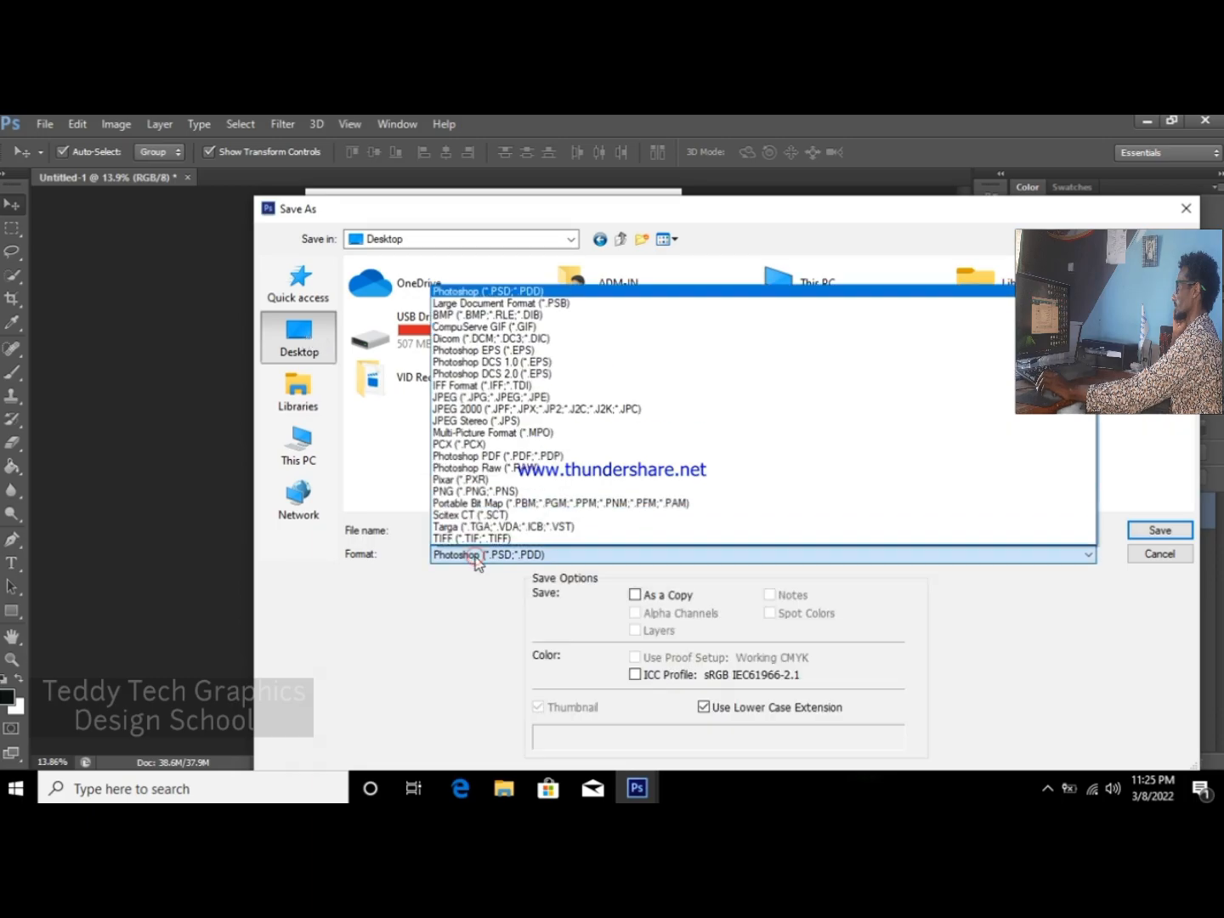
left_click(479, 557)
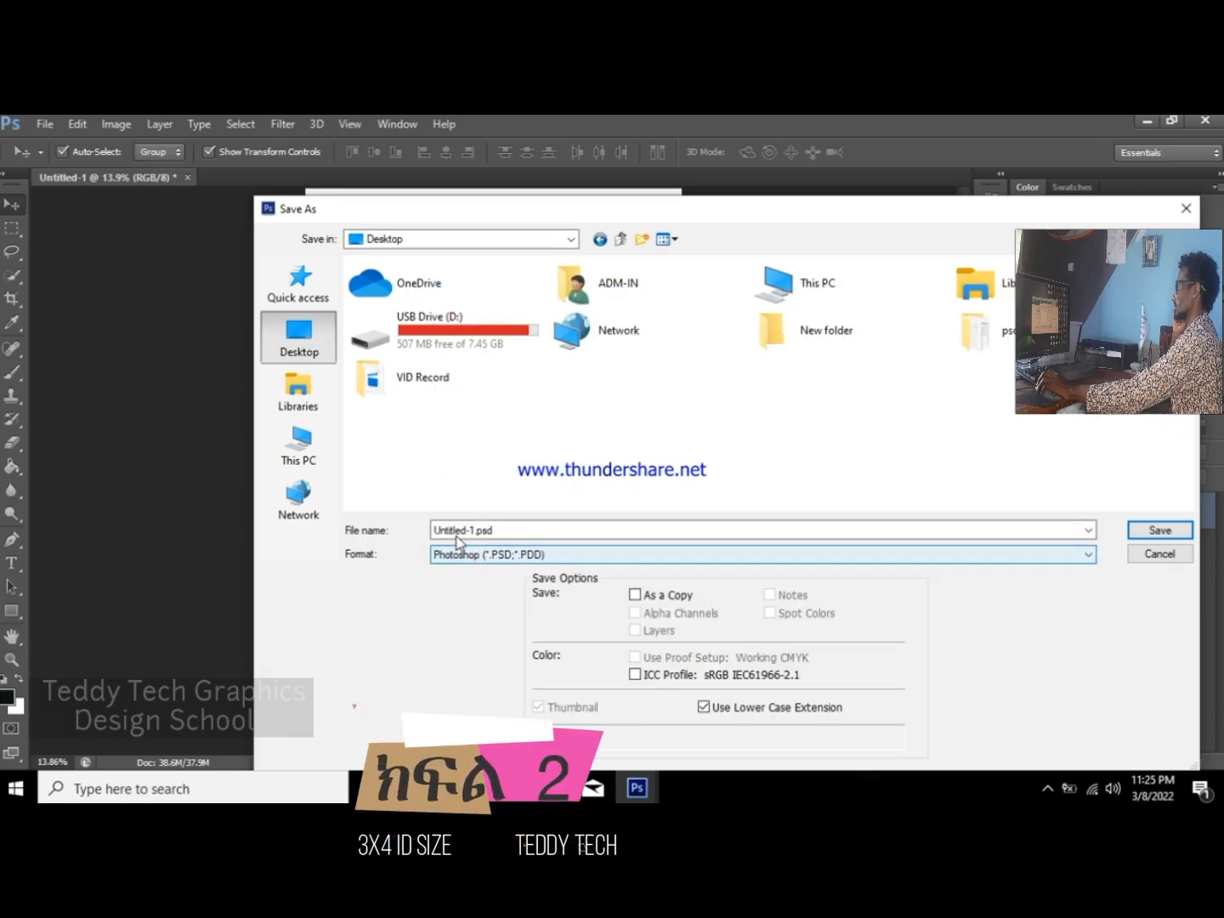
double_click(457, 530)
left_click_drag(476, 531, 418, 532)
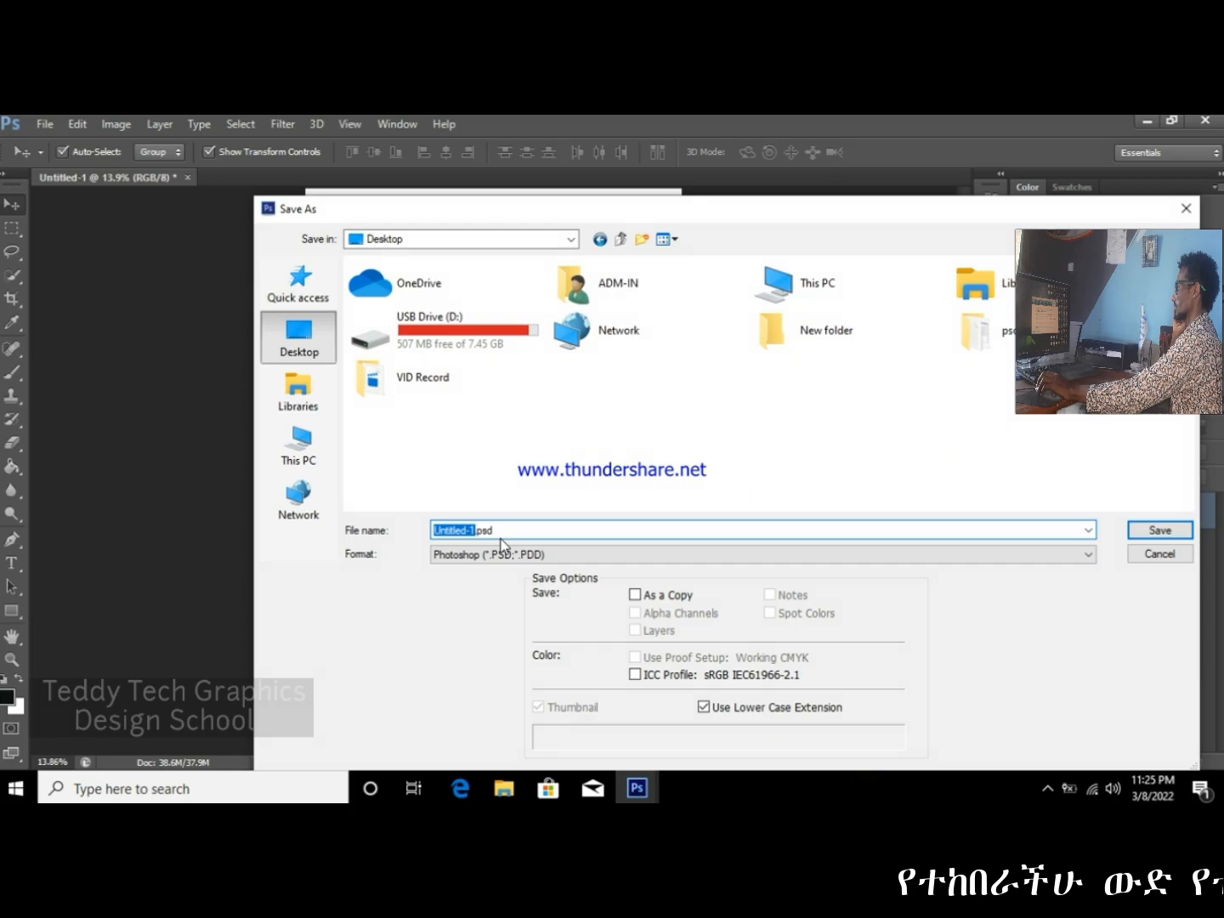
type("3x4")
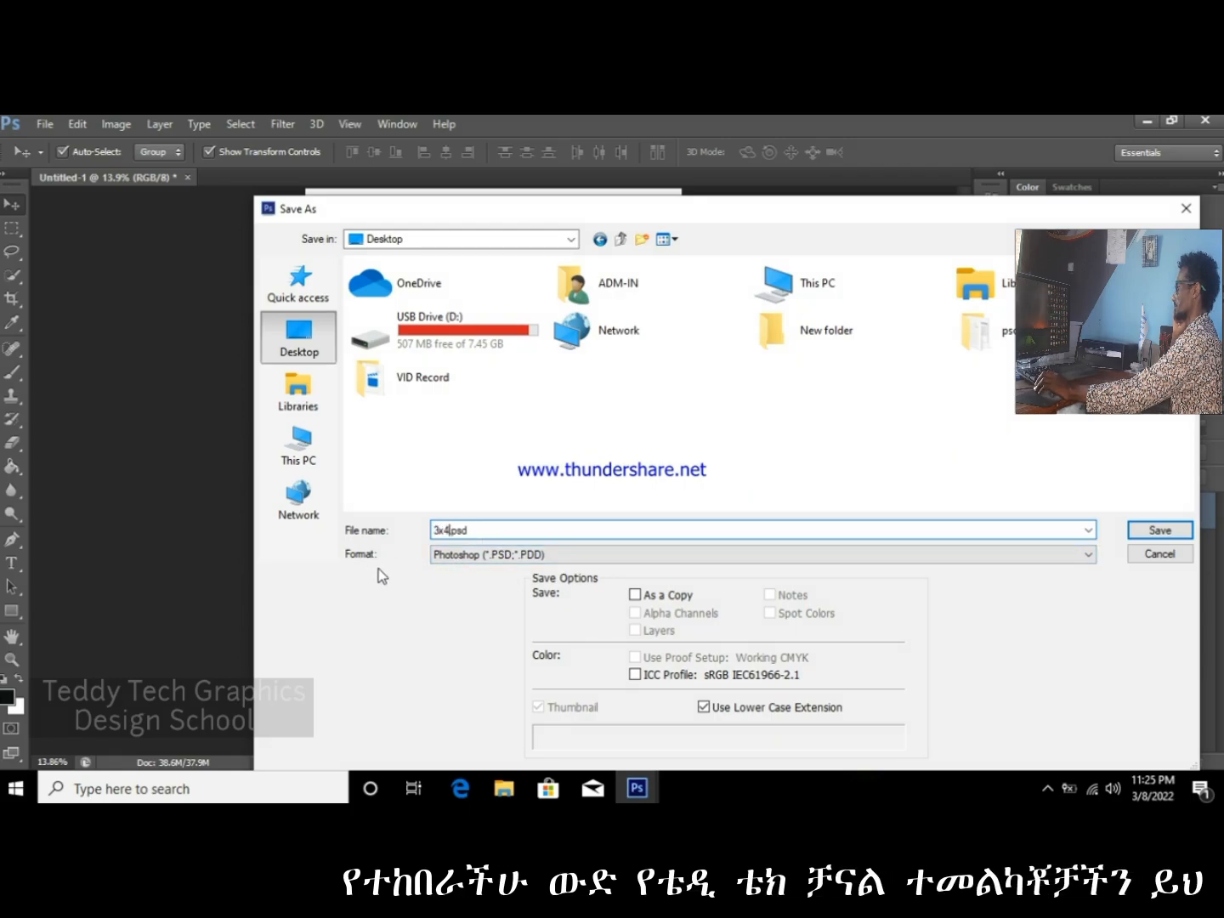
Step: Set the file format to JPEG and save the photo sheet
left_click(479, 559)
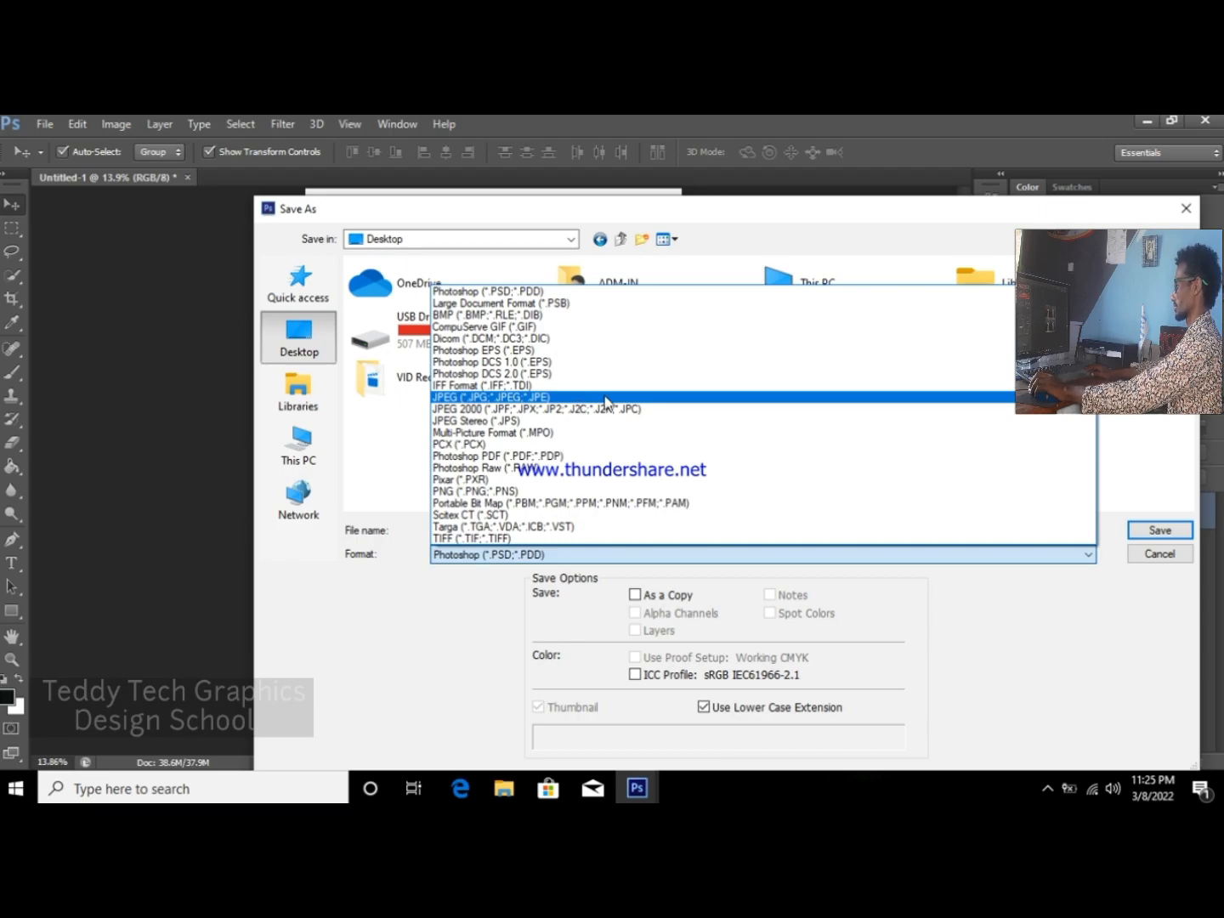
left_click(547, 398)
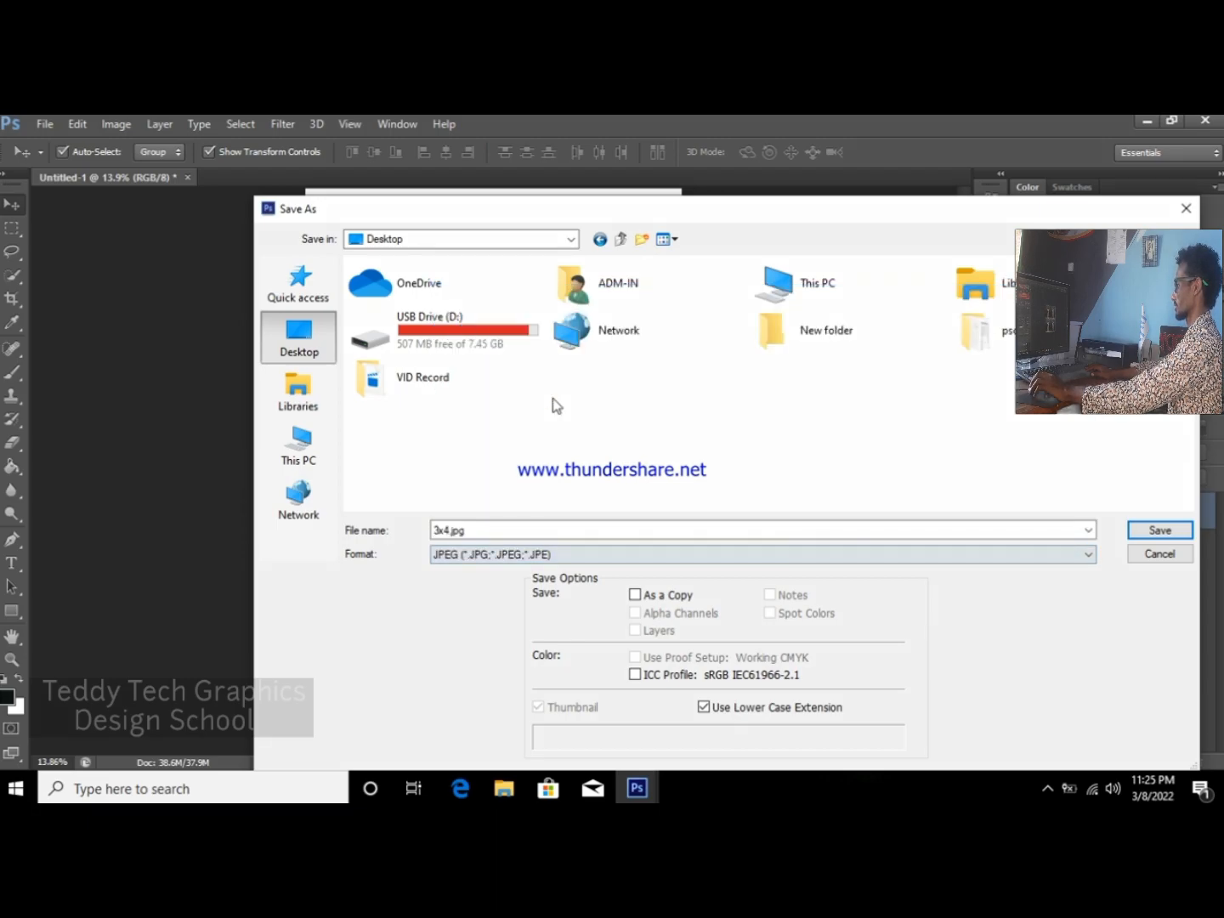
left_click(537, 562)
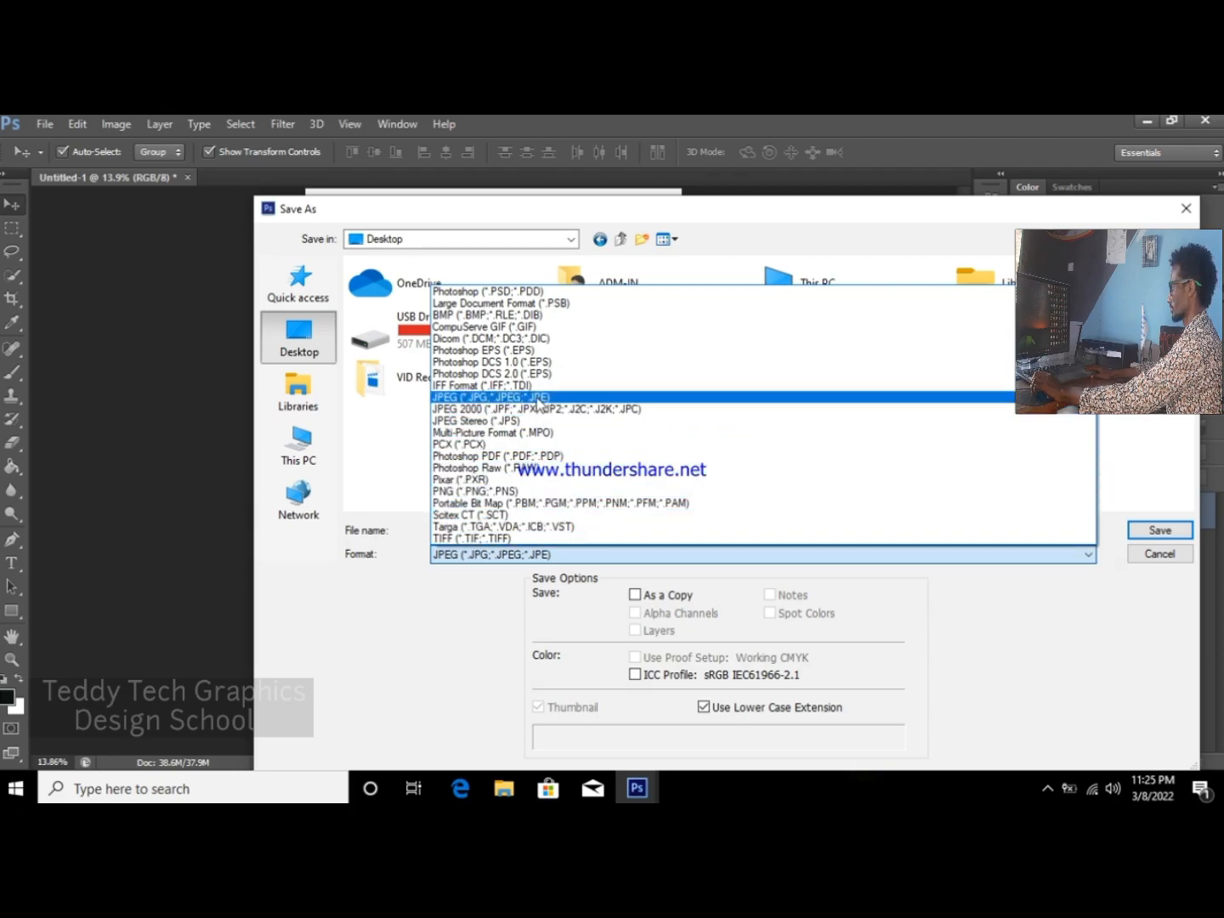
left_click(583, 398)
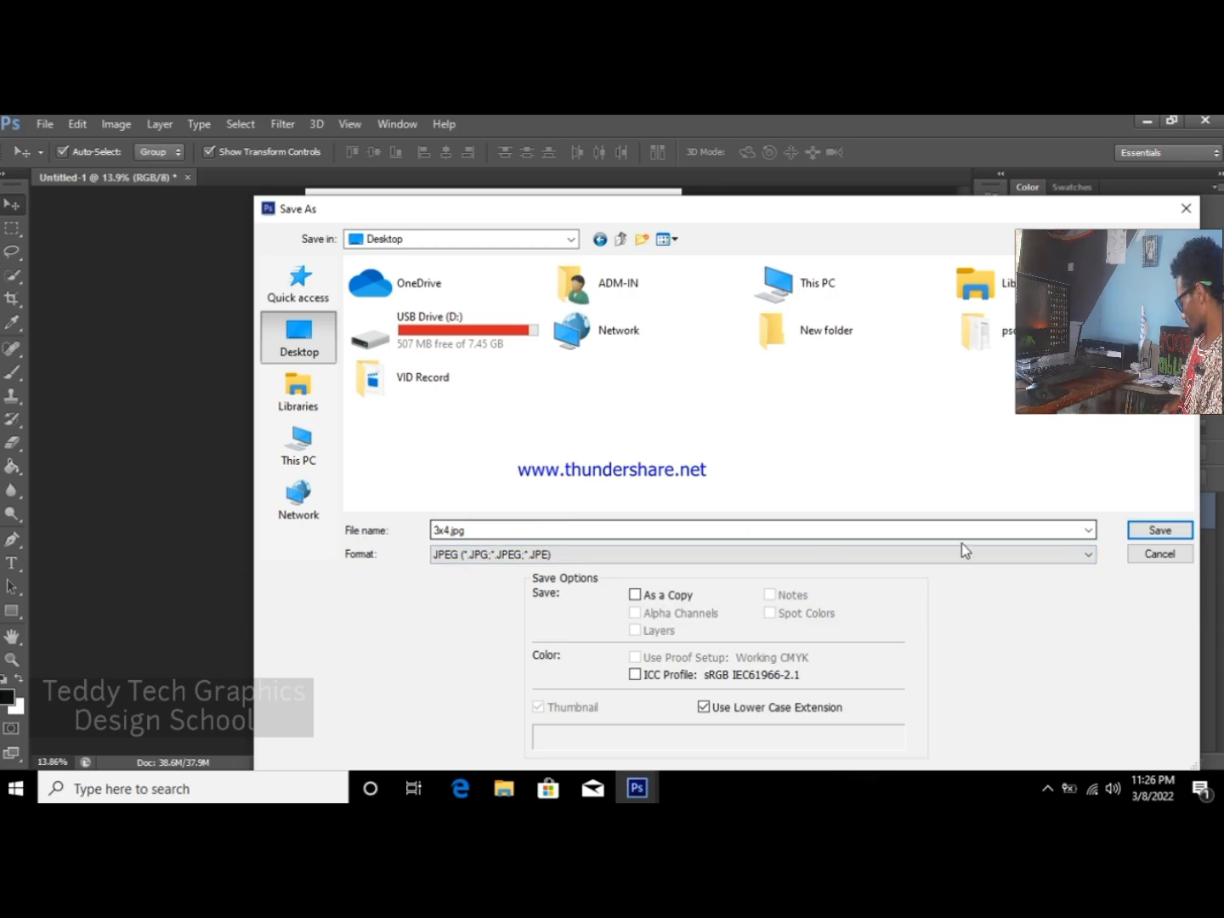
left_click(1158, 530)
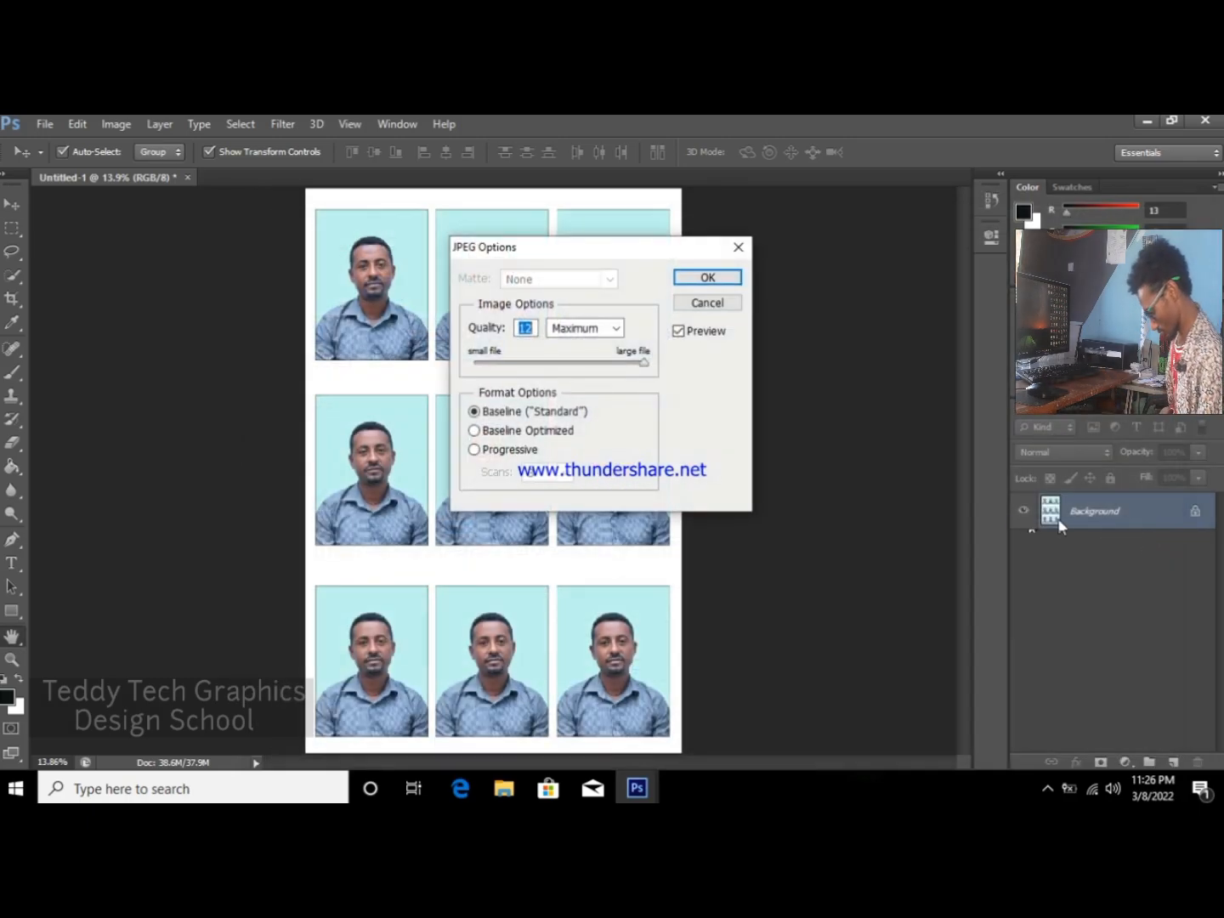
Step: Set the JPEG quality to 11 and confirm the export options
left_click_drag(600, 247, 503, 260)
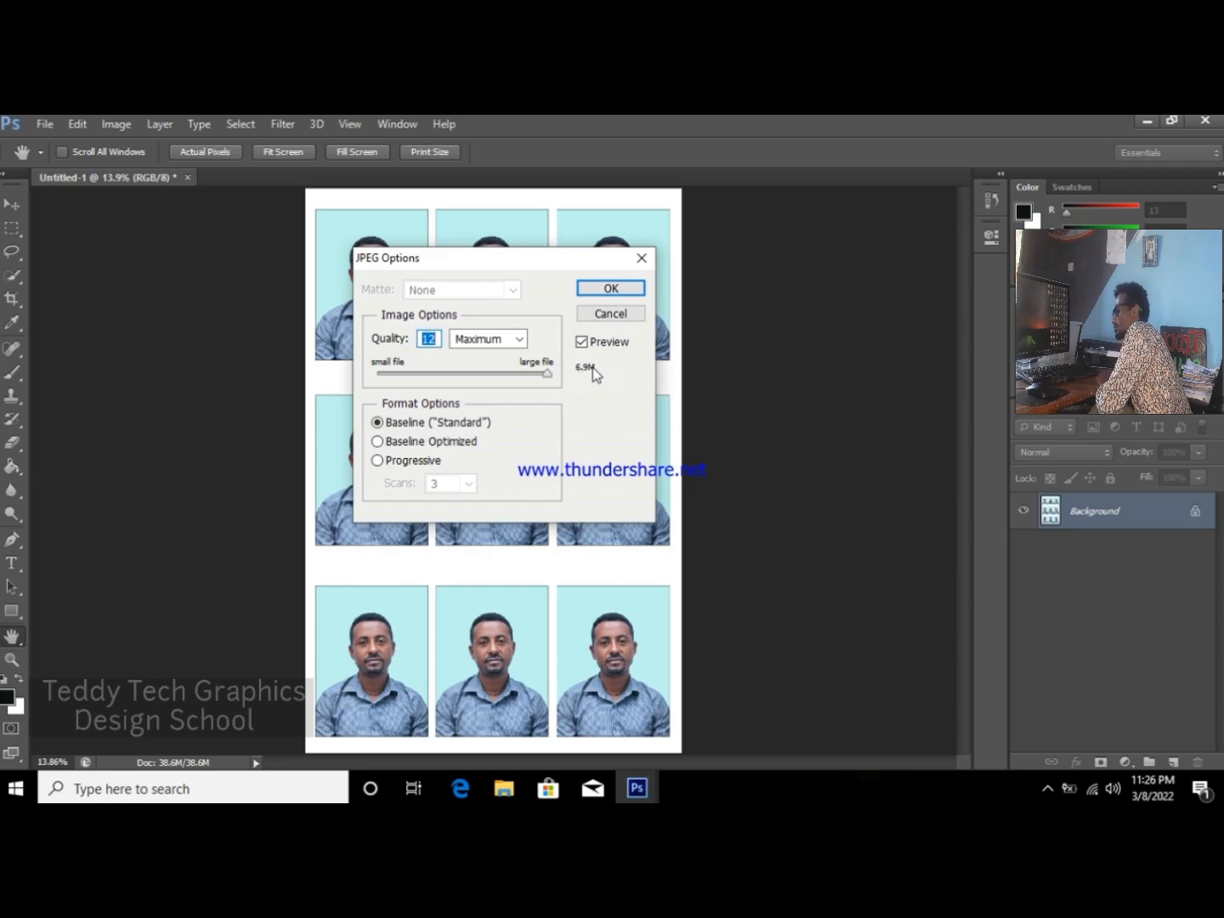
left_click_drag(548, 381, 490, 373)
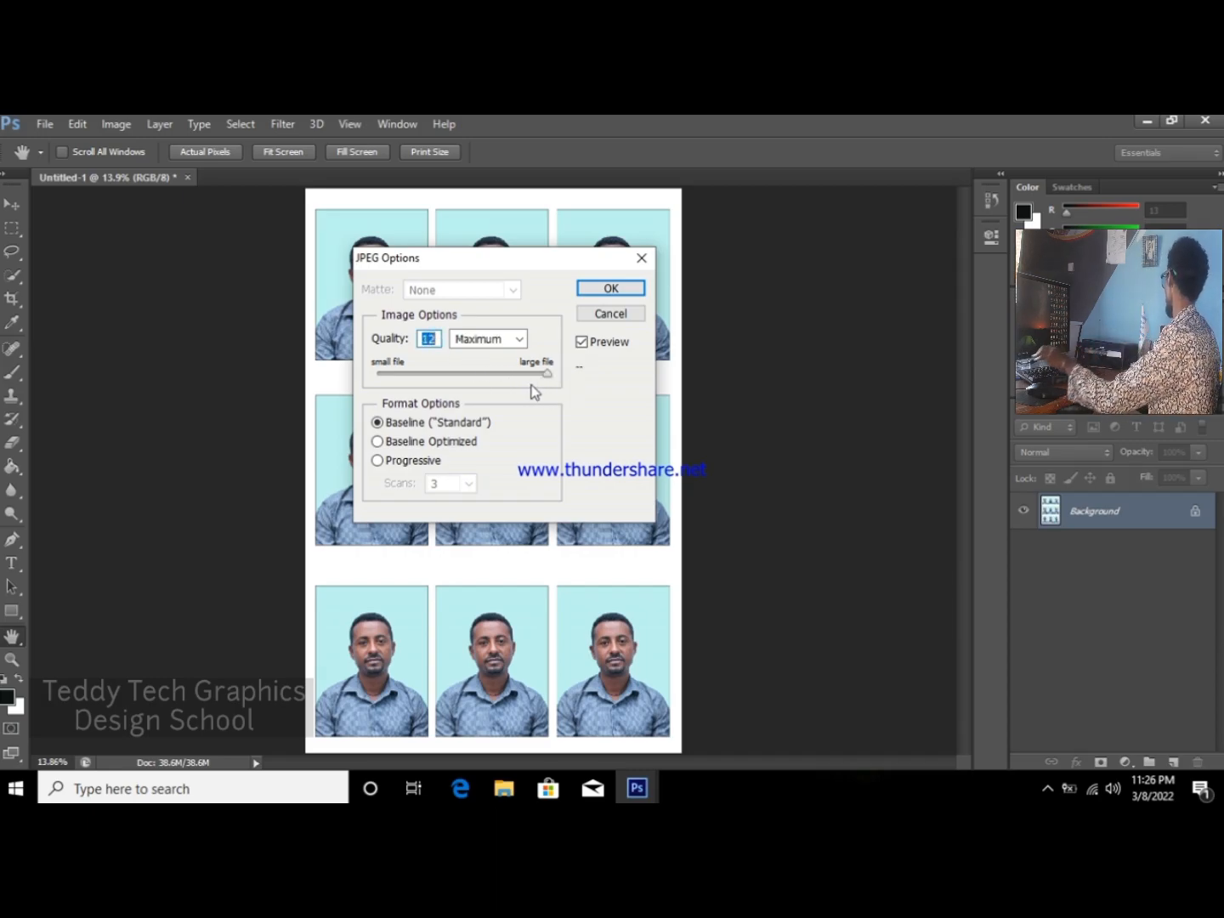
left_click_drag(548, 378, 522, 380)
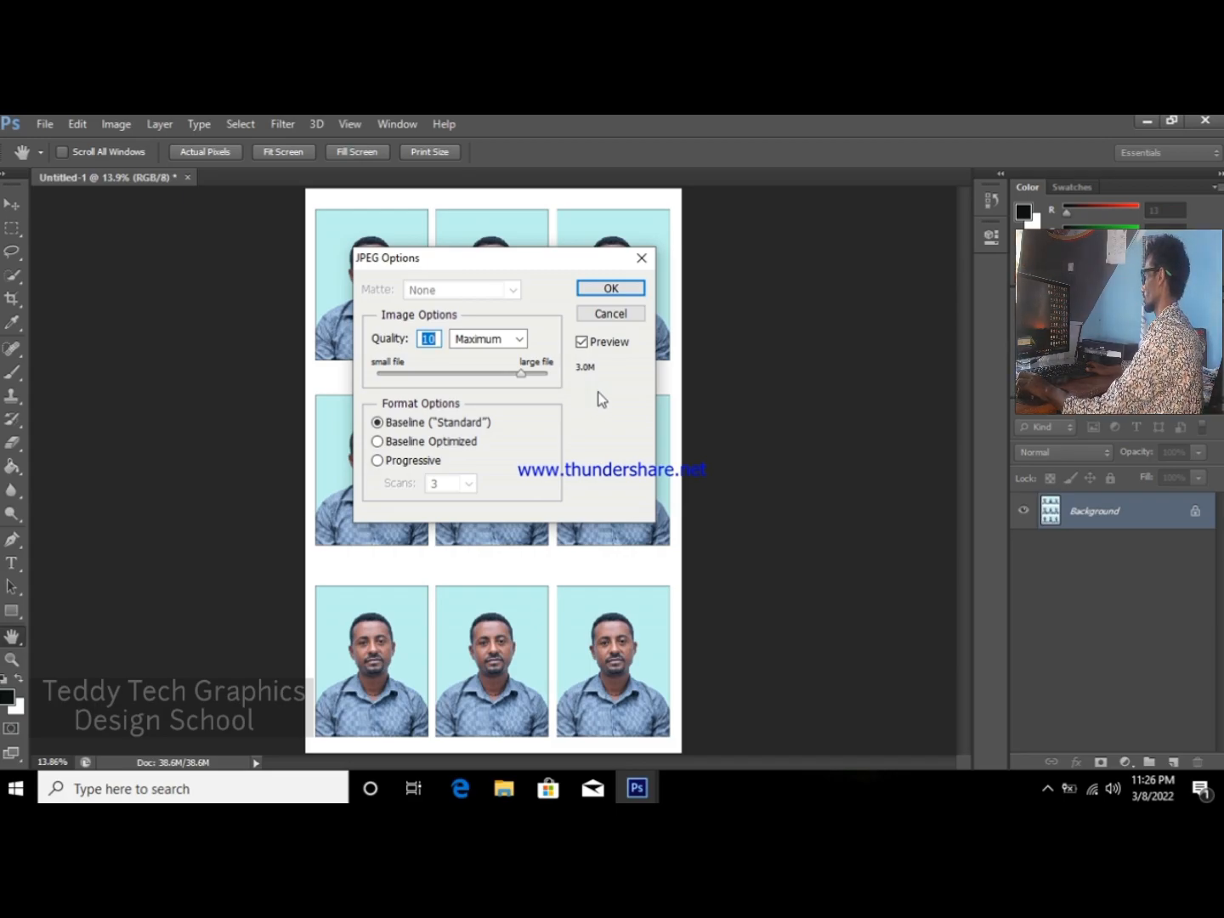
left_click_drag(526, 378, 534, 382)
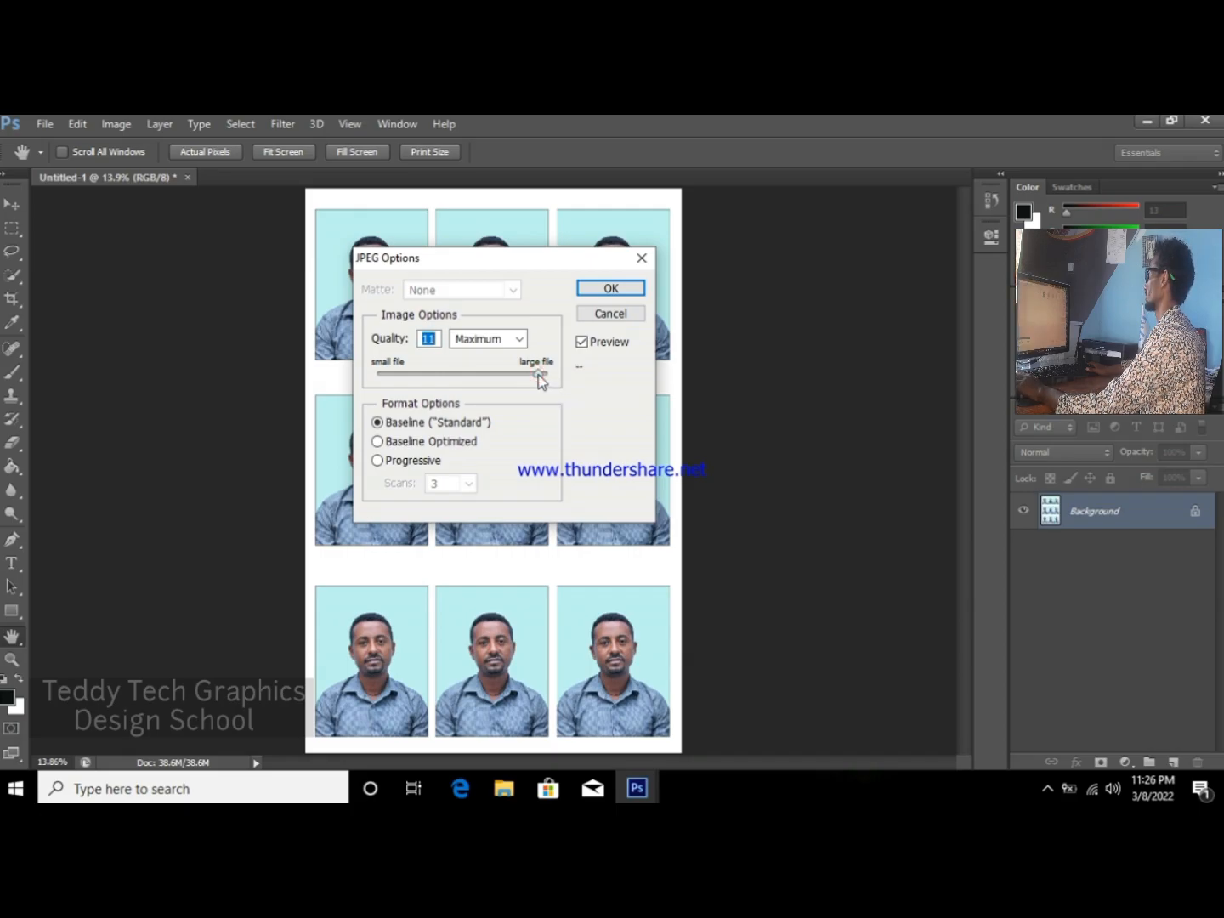
left_click(608, 291)
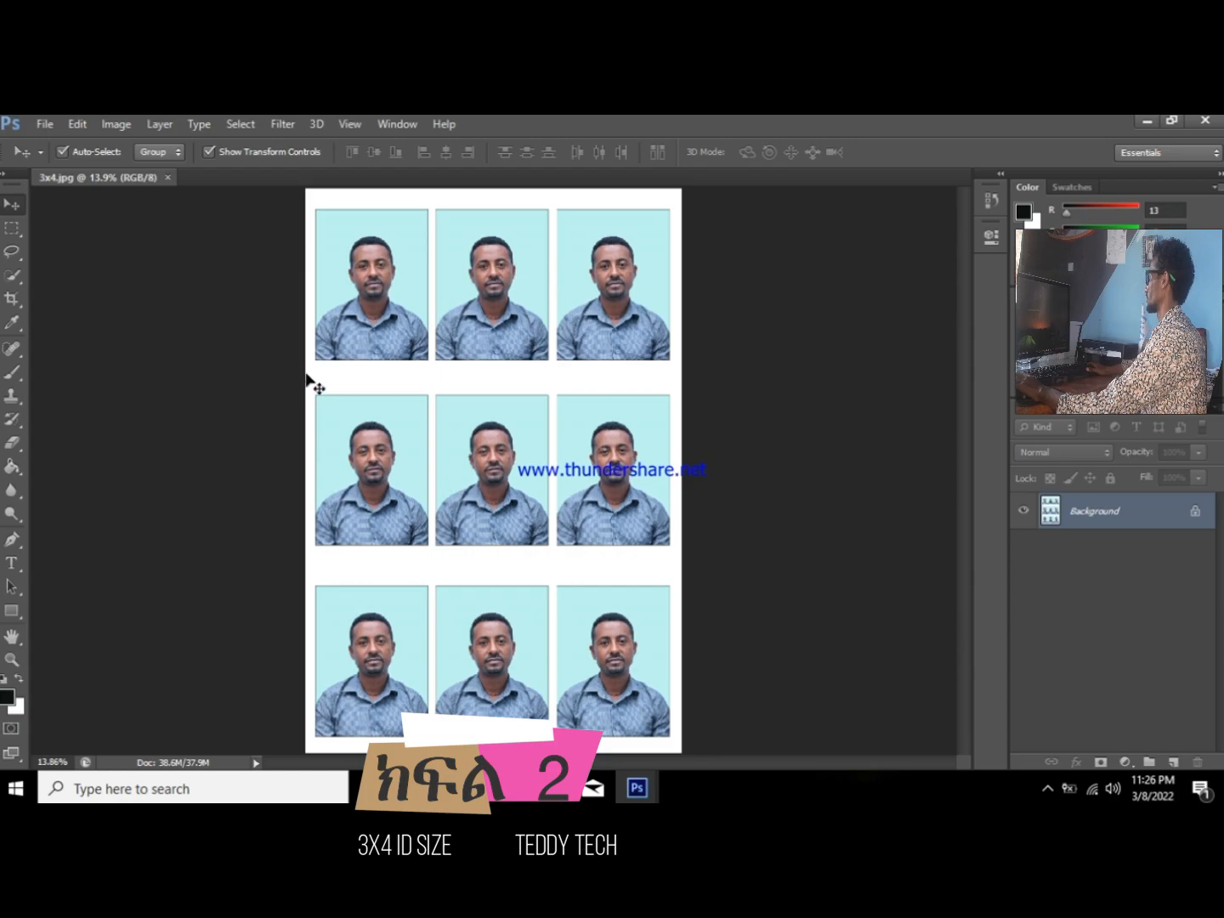
Step: Switch to the desktop, refresh it and check the file details of the saved 3x4 image
scroll(310, 383, "up", 2)
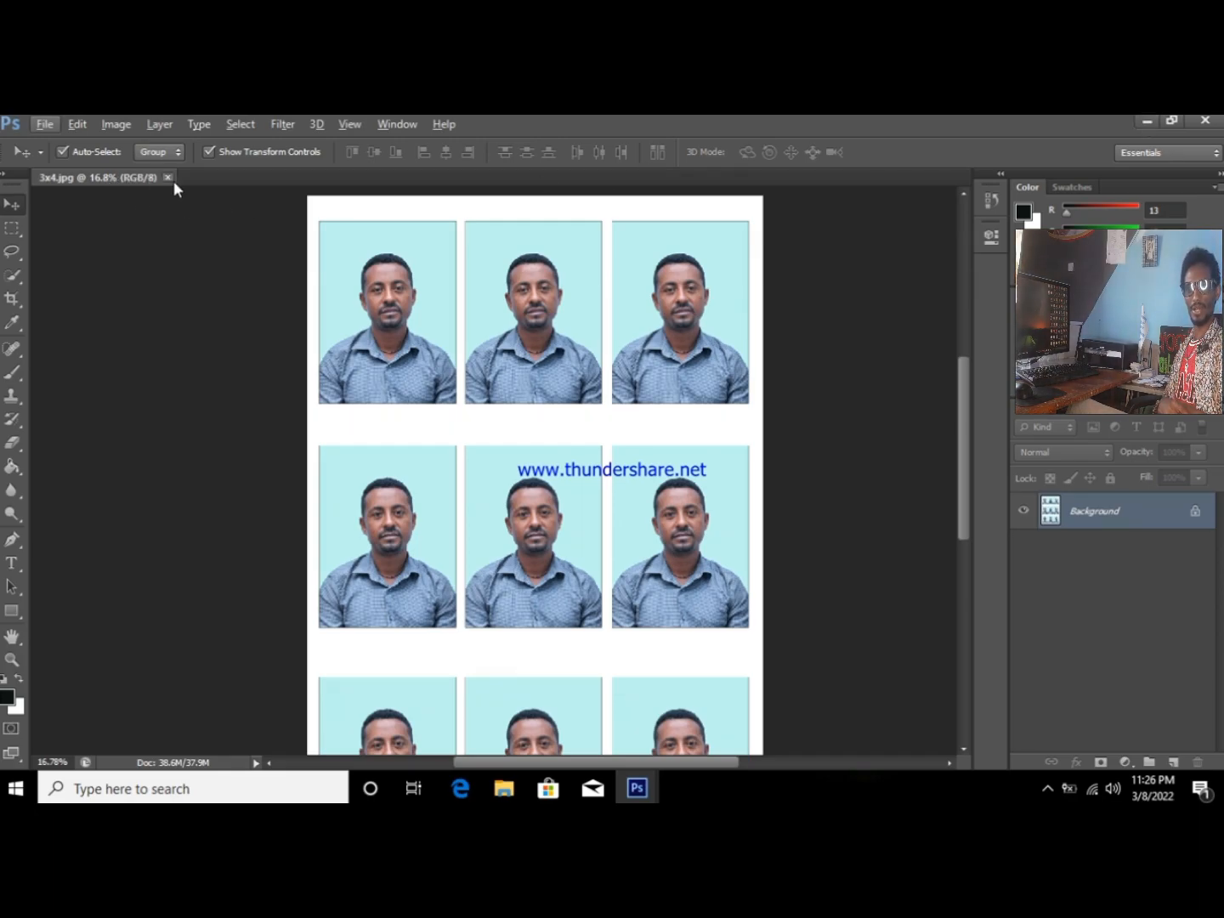
left_click(1147, 121)
right_click(528, 275)
left_click(555, 334)
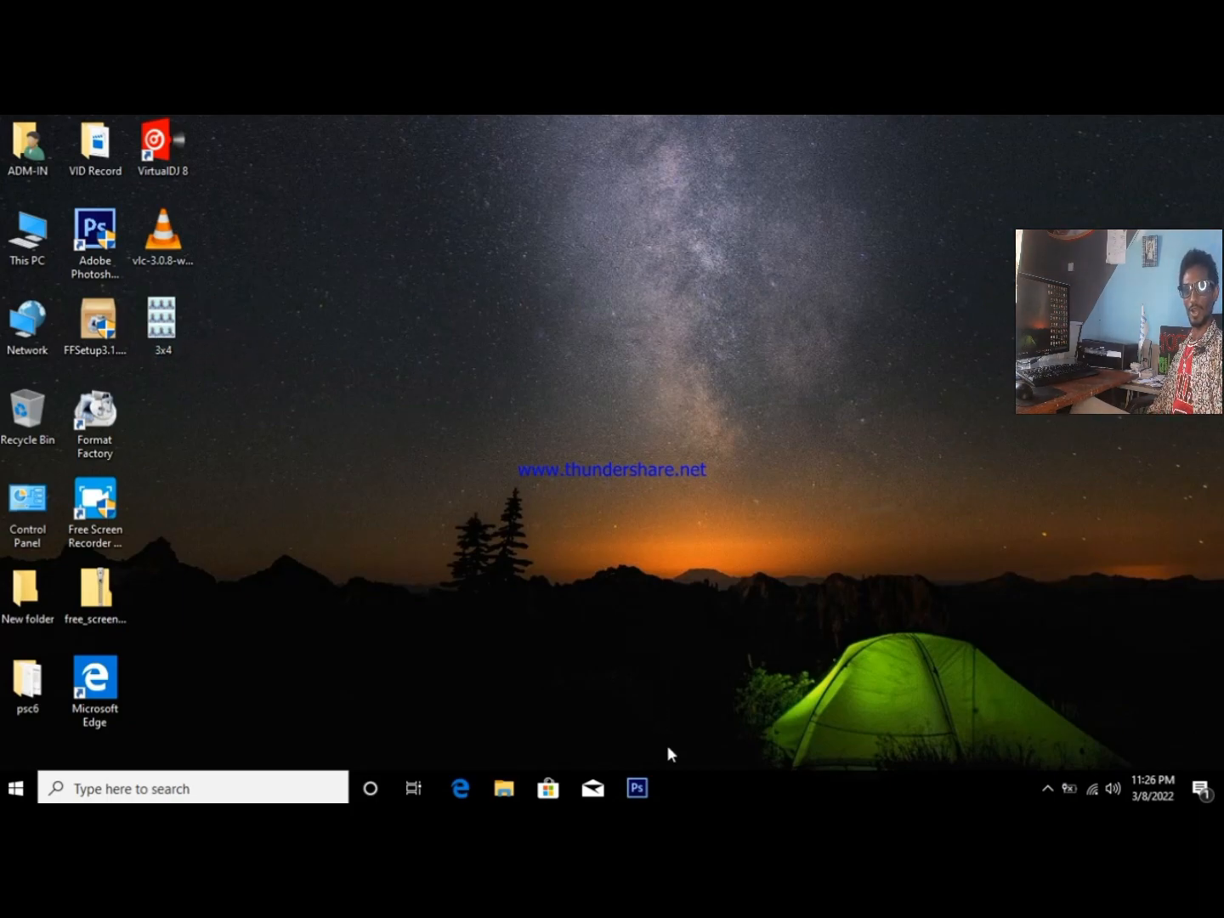
mouse_move(173, 316)
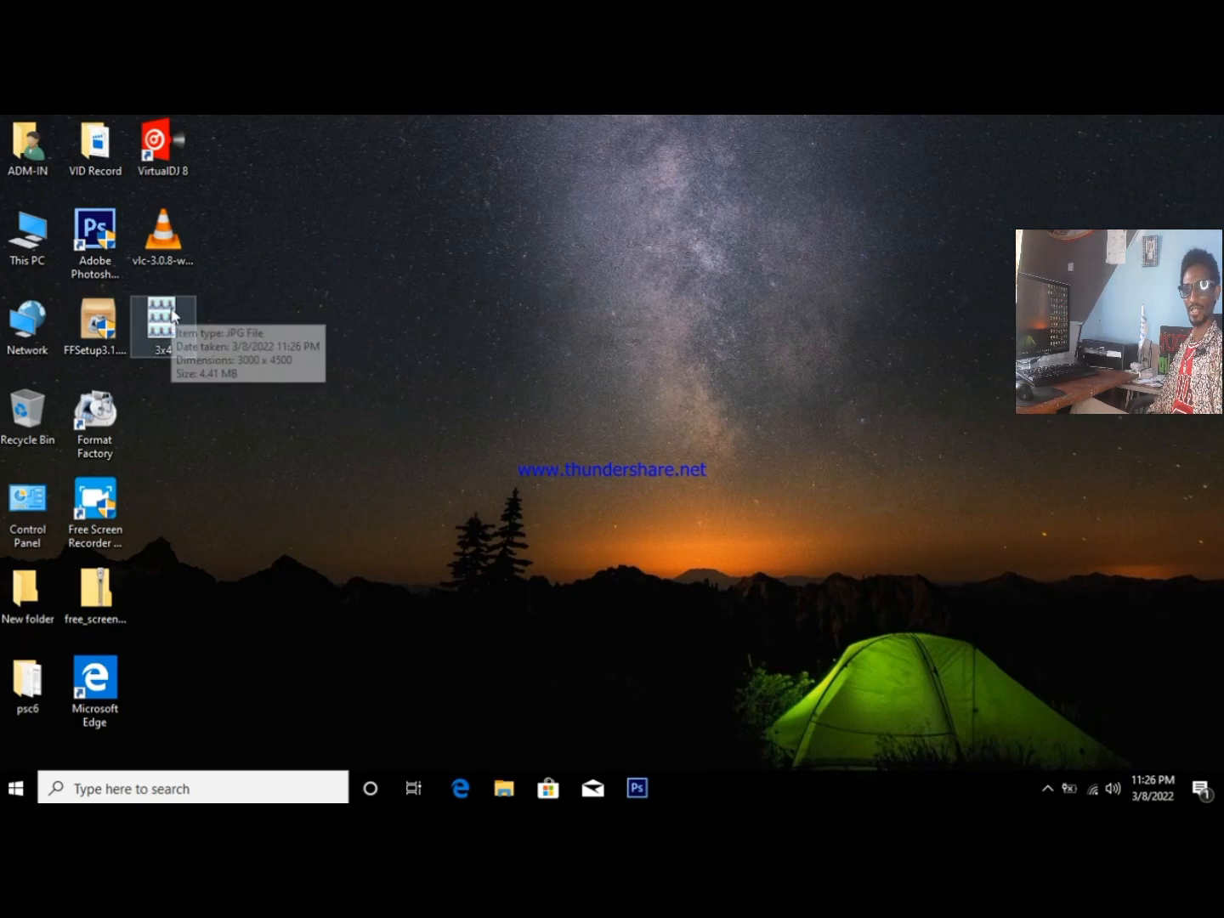
Step: Return to Photoshop, examine the finished photo sheet at several magnifications and minimize the window
left_click(636, 789)
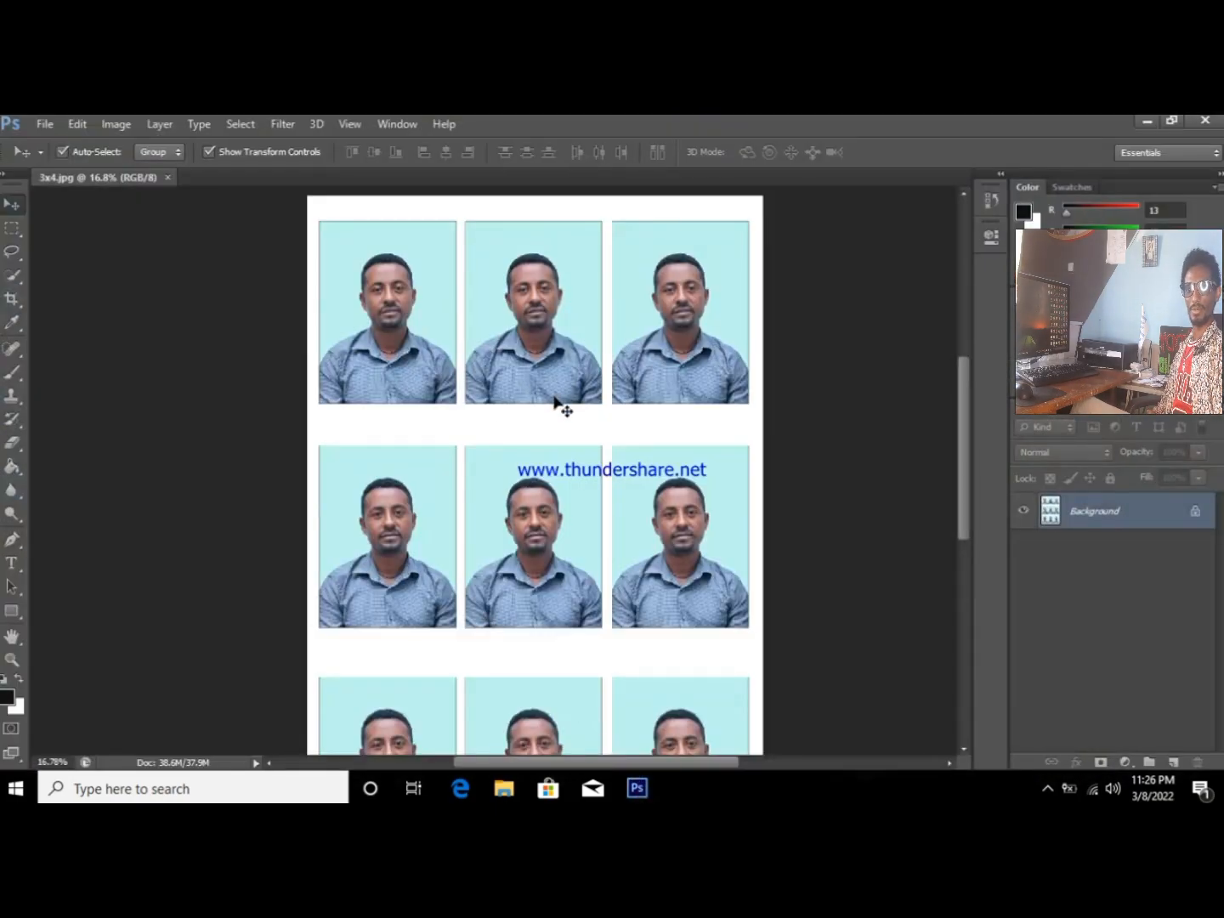
scroll(563, 448, "down", 4)
scroll(561, 448, "down", 2, "alt")
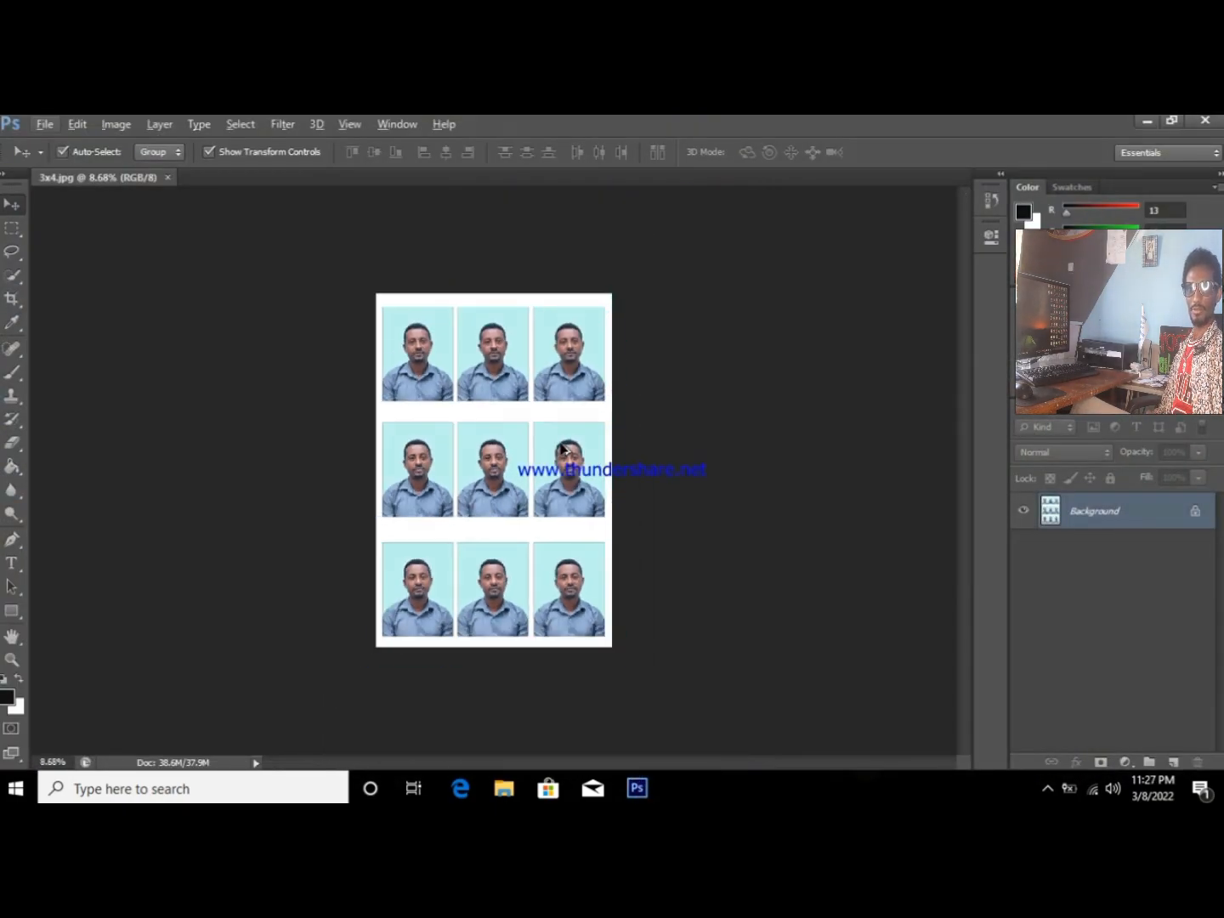
scroll(533, 449, "up", 1)
scroll(483, 442, "up", 1, "alt")
scroll(490, 453, "down", 1)
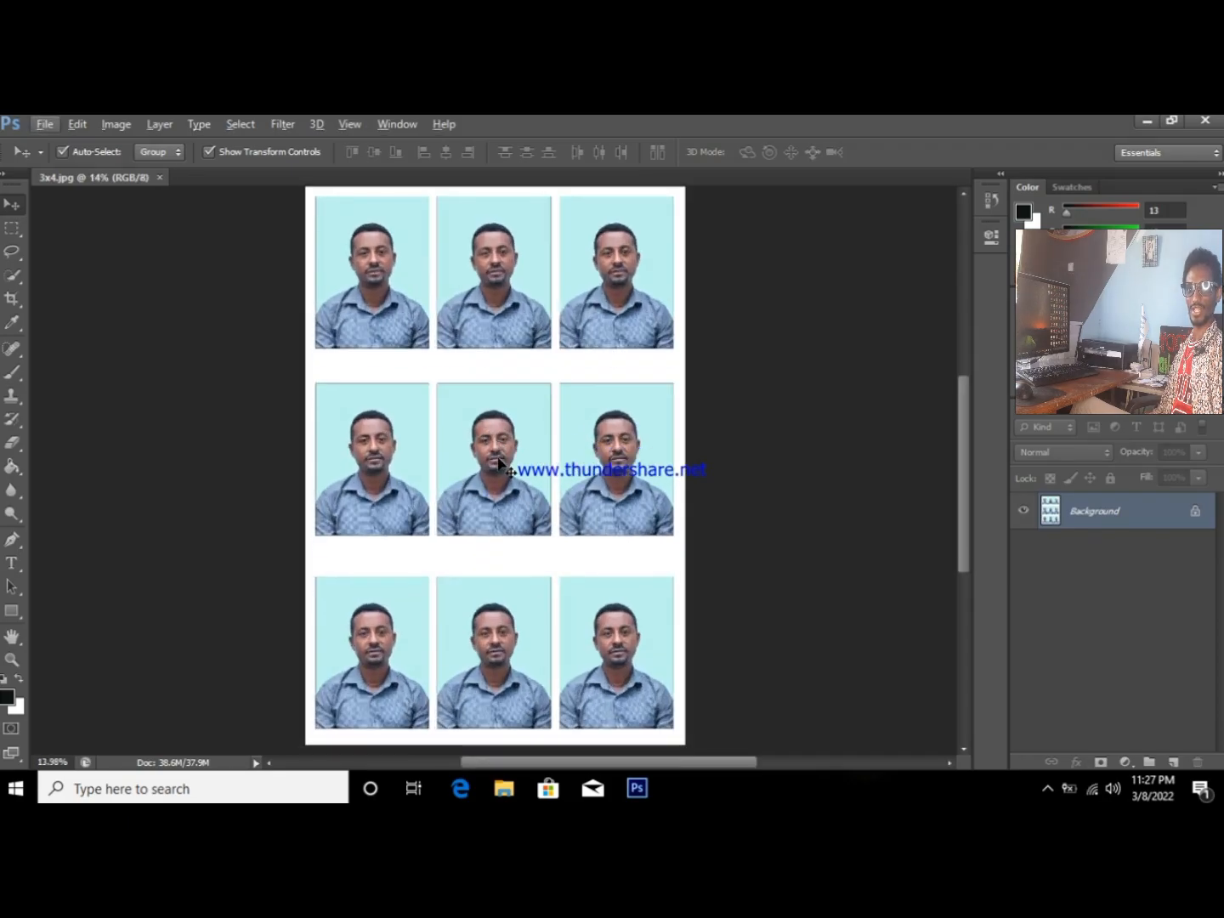
scroll(519, 480, "up", 1, "alt")
scroll(558, 445, "up", 3)
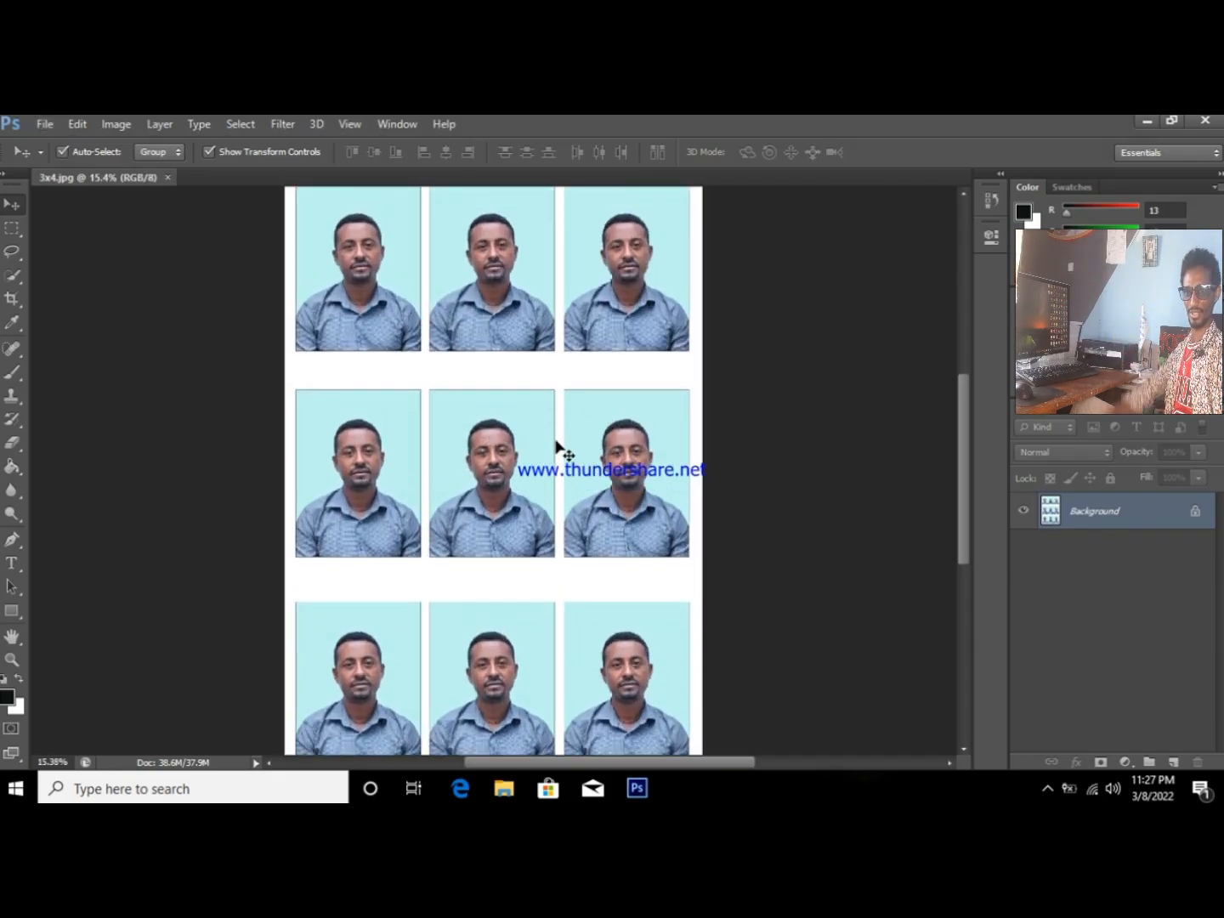
scroll(626, 455, "down", 1, "alt")
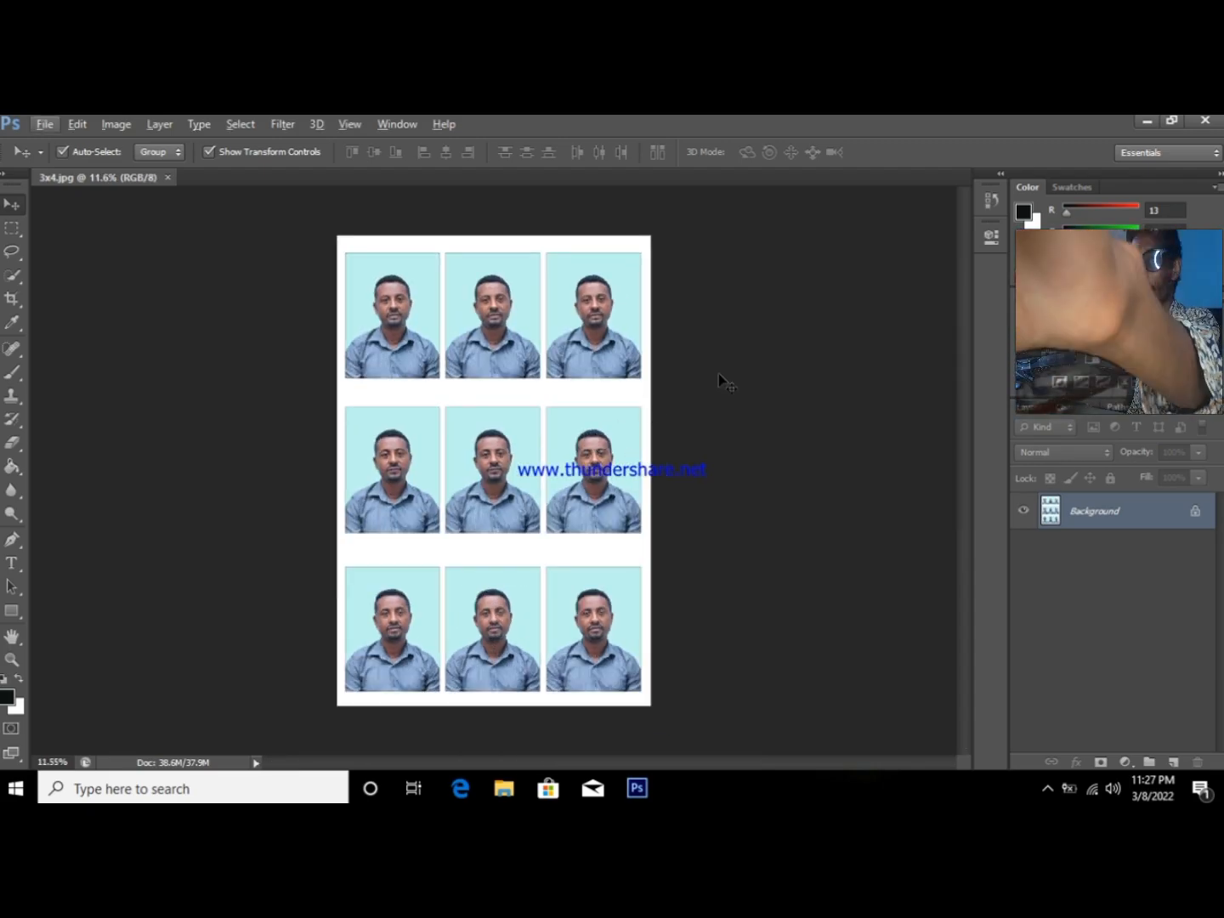
left_click(1147, 120)
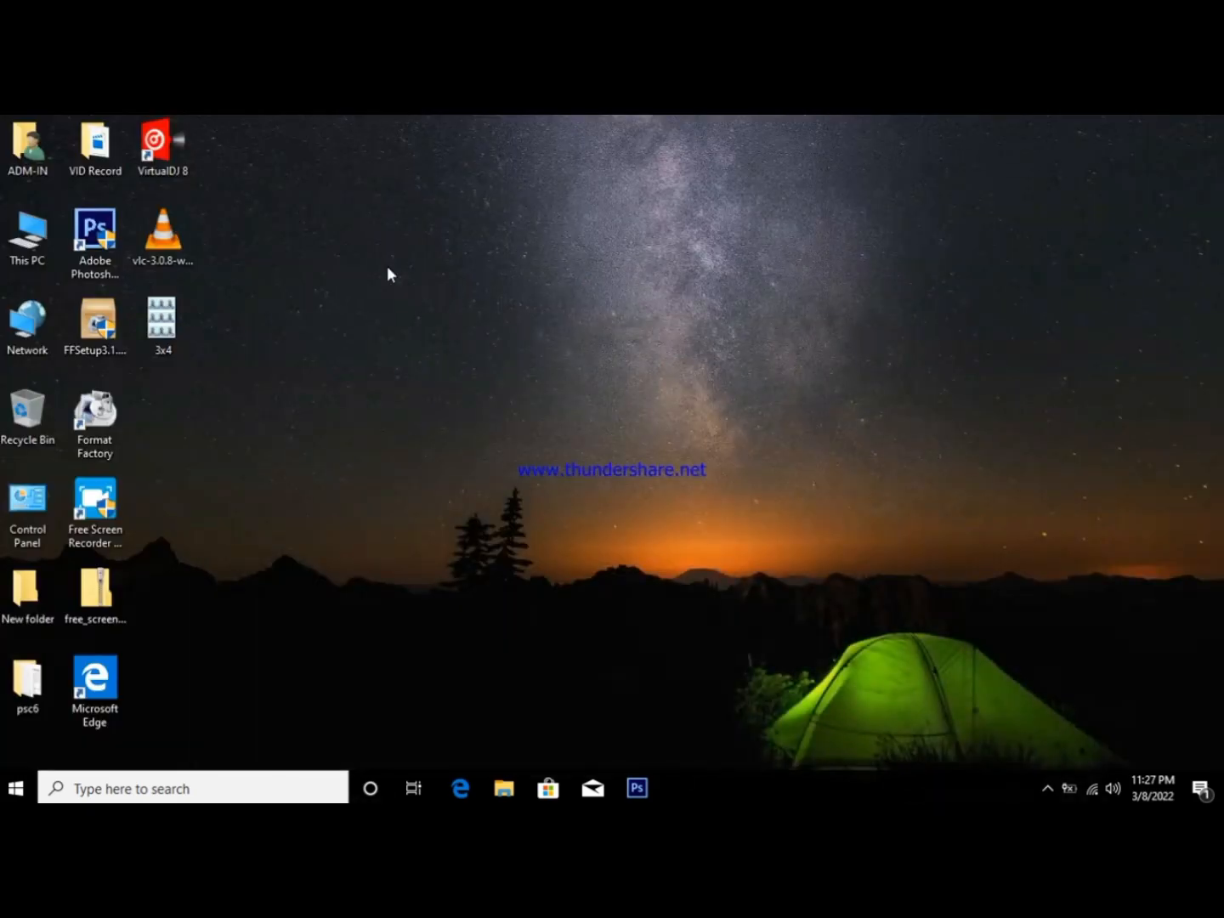